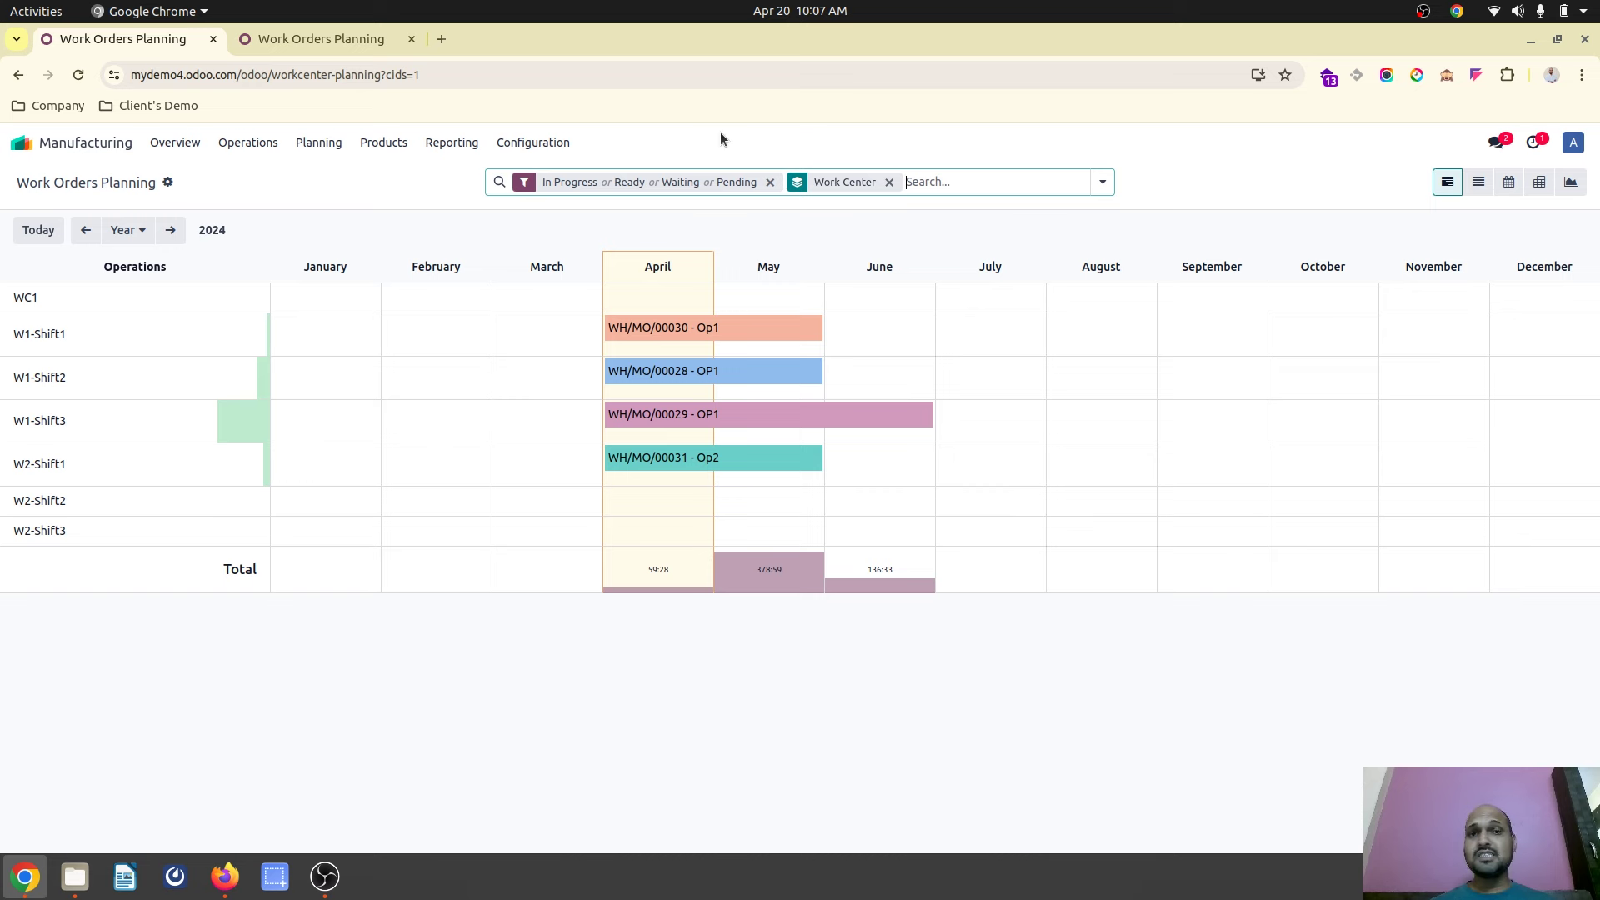
Open the Employees Working Schedules list from the command palette with 'work'.
{"action": "left_click", "coordinate": [94, 140]}
{"action": "type", "text": "wo"}
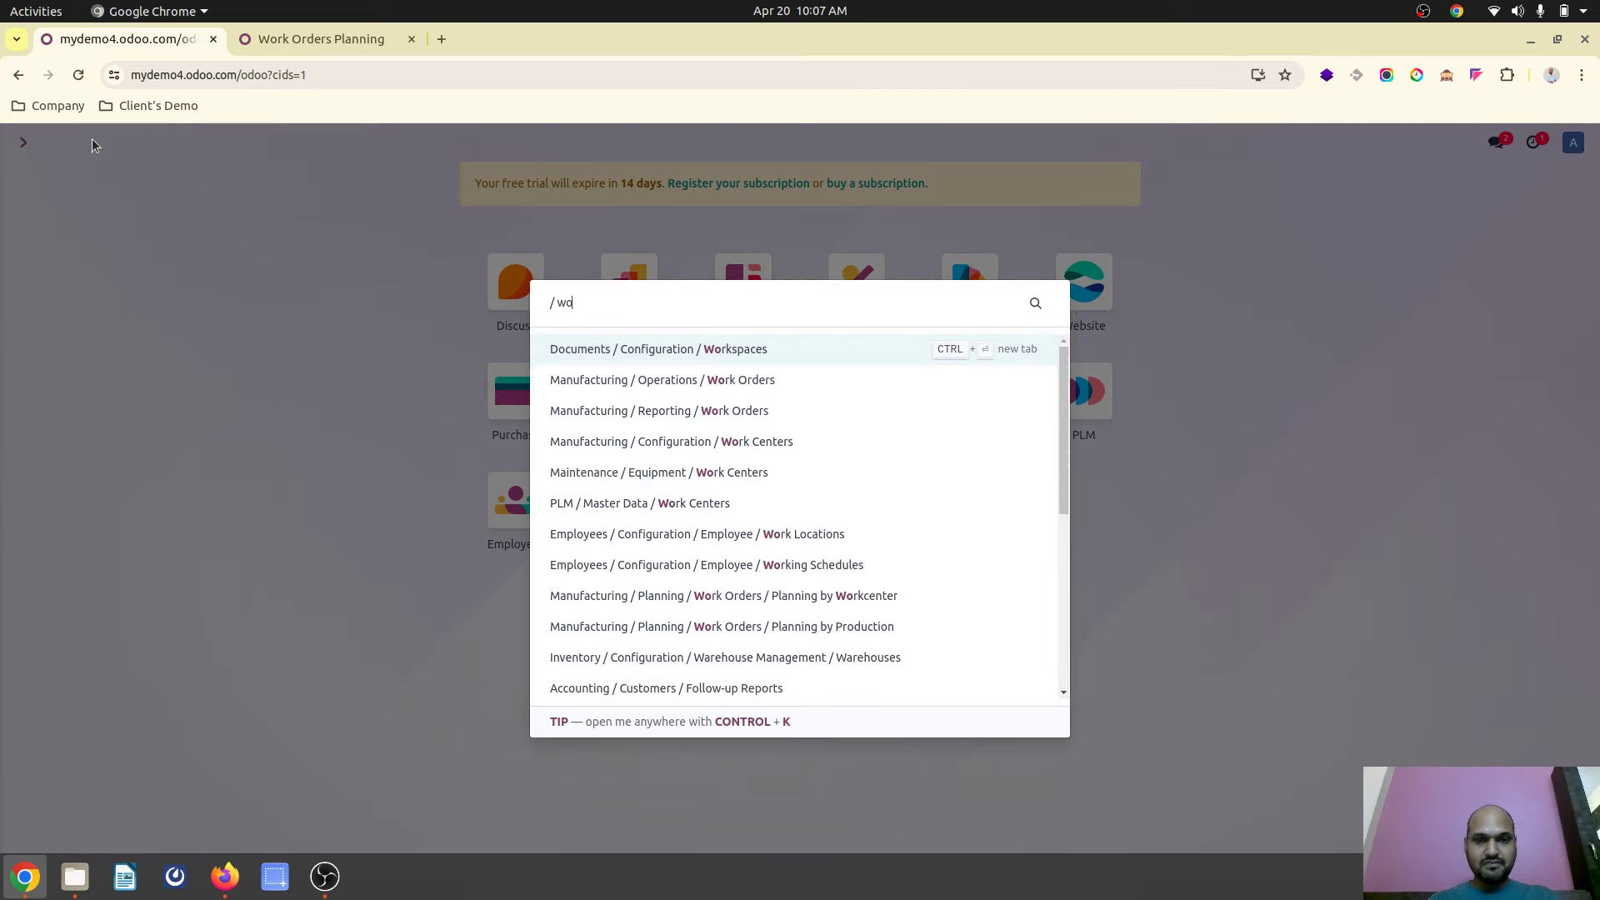
{"action": "type", "text": "rk"}
{"action": "key", "text": "Down"}
{"action": "key", "text": "Down"}
{"action": "key", "text": "Down"}
{"action": "key", "text": "Down"}
{"action": "key", "text": "Down"}
{"action": "key", "text": "Down"}
{"action": "key", "text": "Down"}
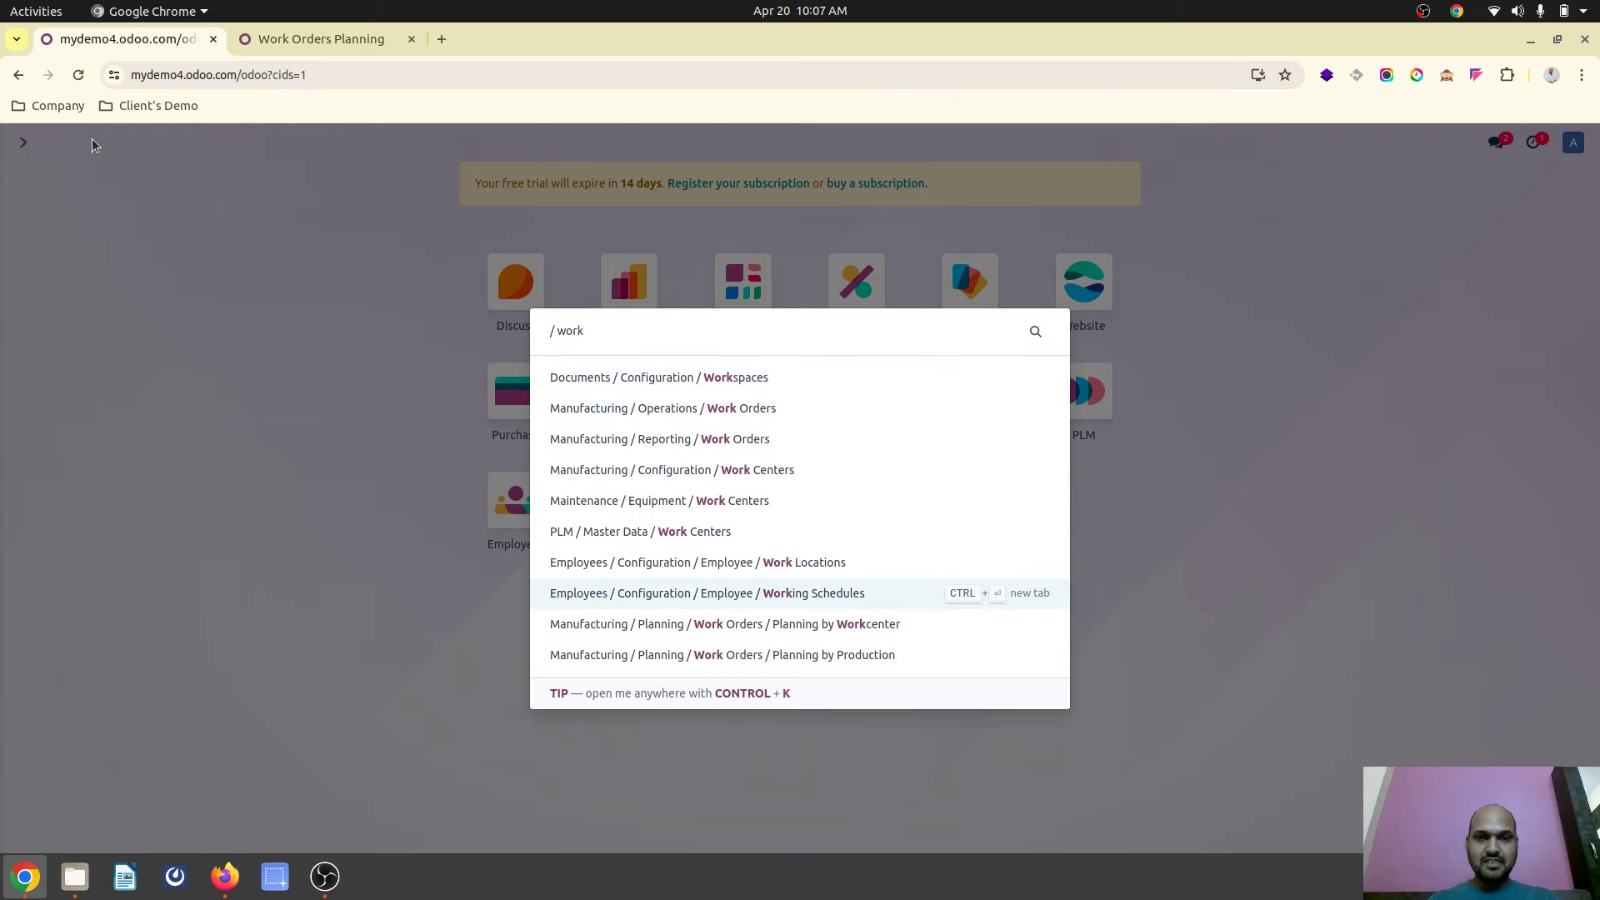
{"action": "key", "text": "Return"}
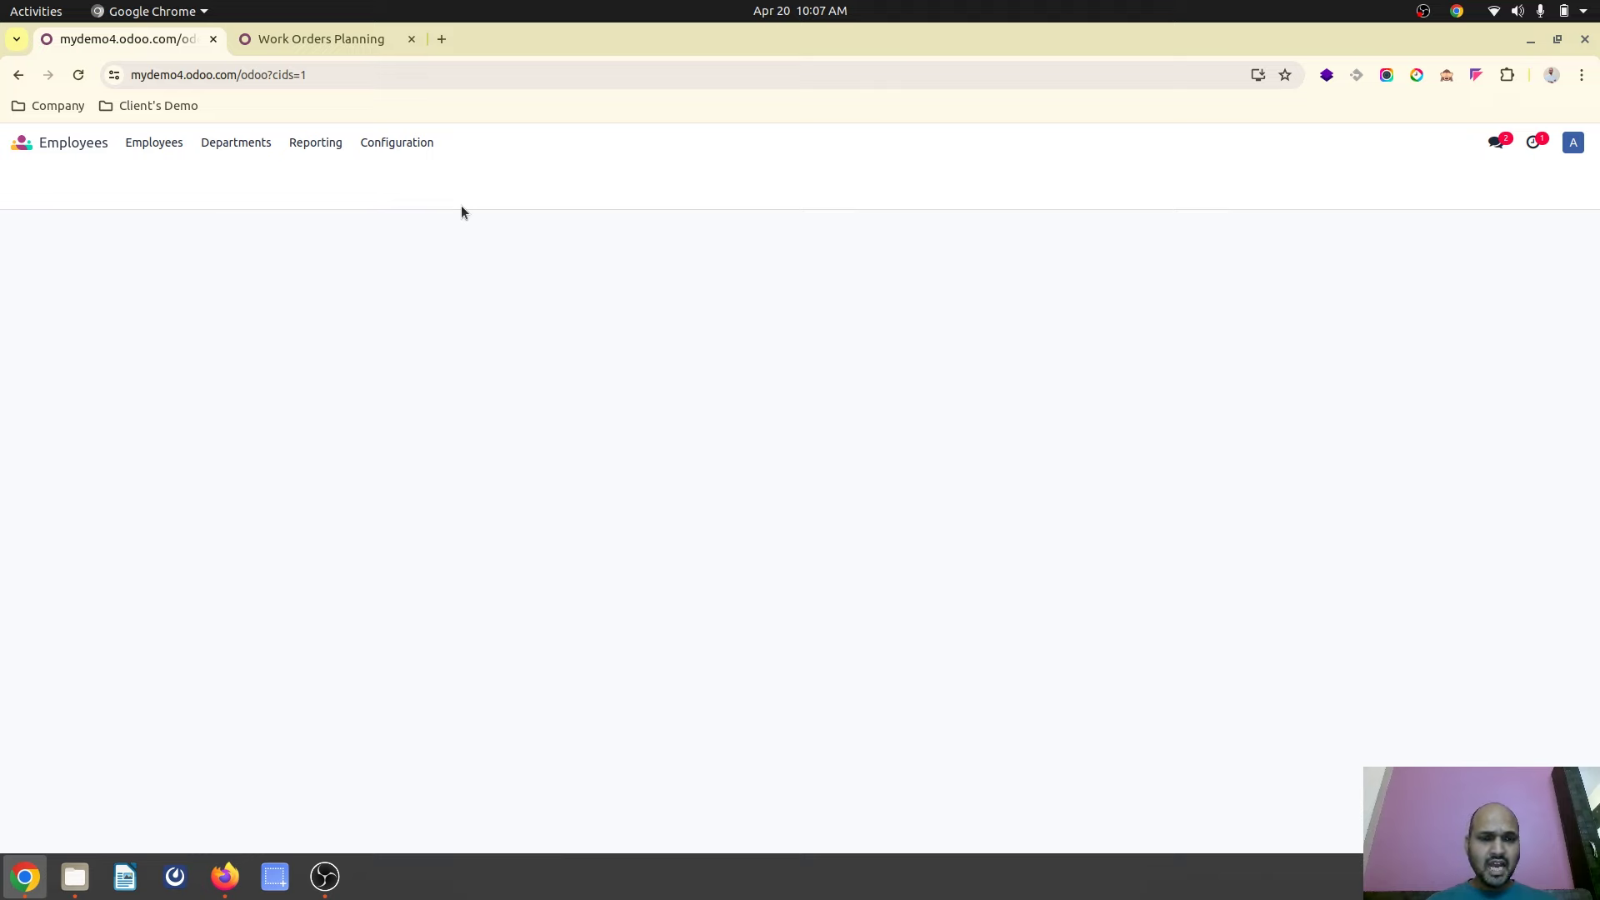
Review the W1S1, W1S2 and W1S3 shift schedules in turn.
{"action": "left_click", "coordinate": [254, 292]}
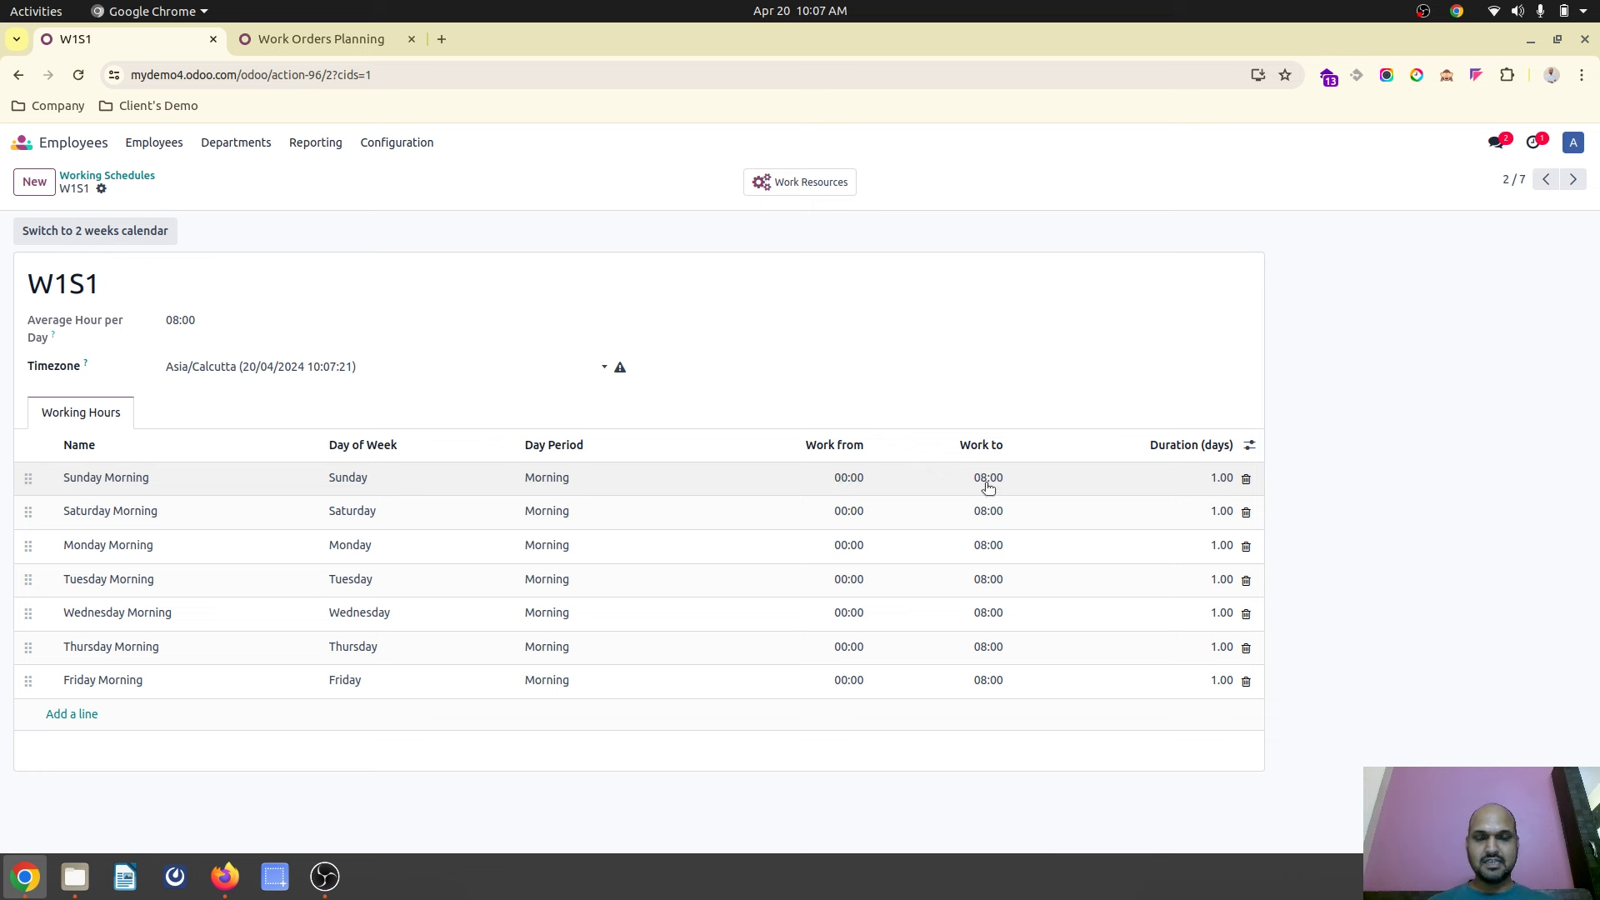
{"action": "left_click", "coordinate": [1572, 180]}
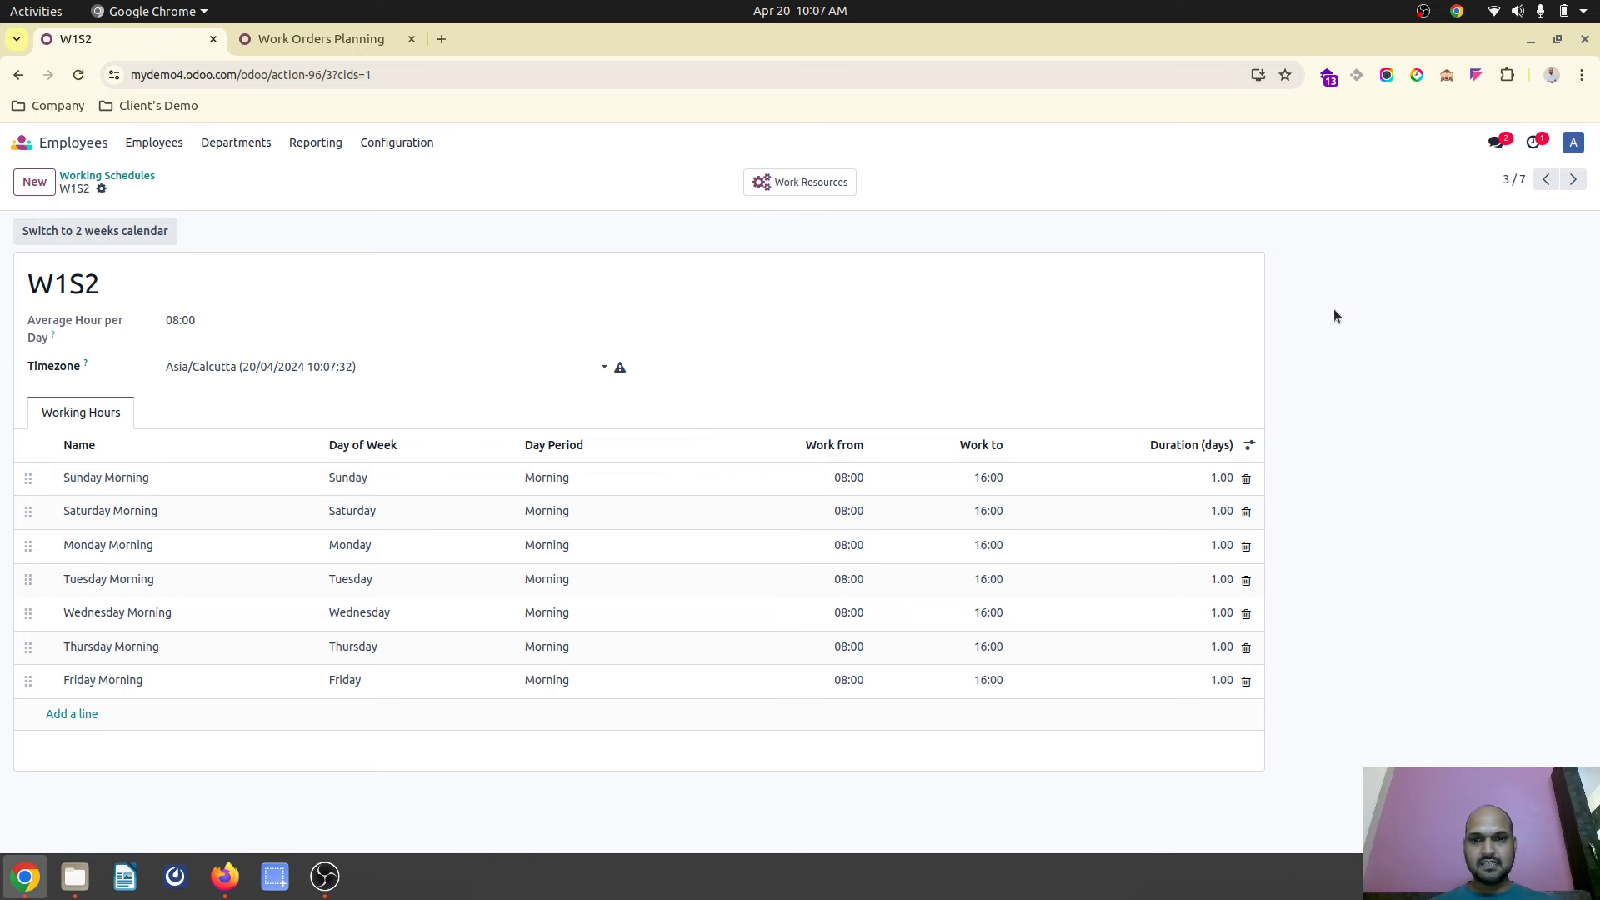
{"action": "left_click", "coordinate": [1573, 179]}
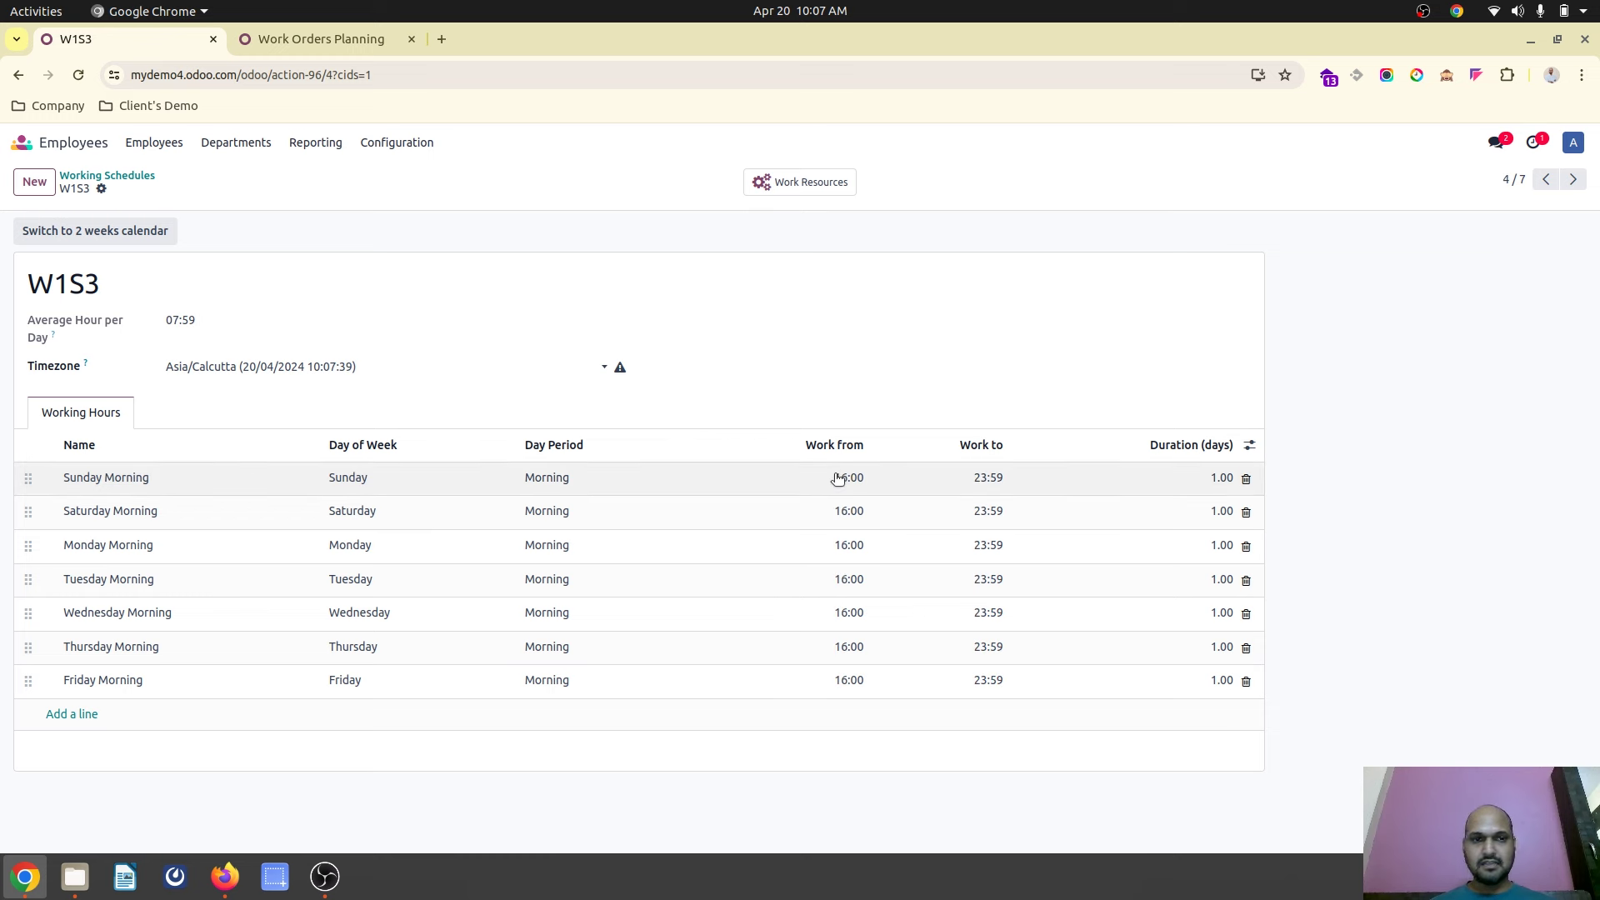
{"action": "double_click", "coordinate": [75, 285]}
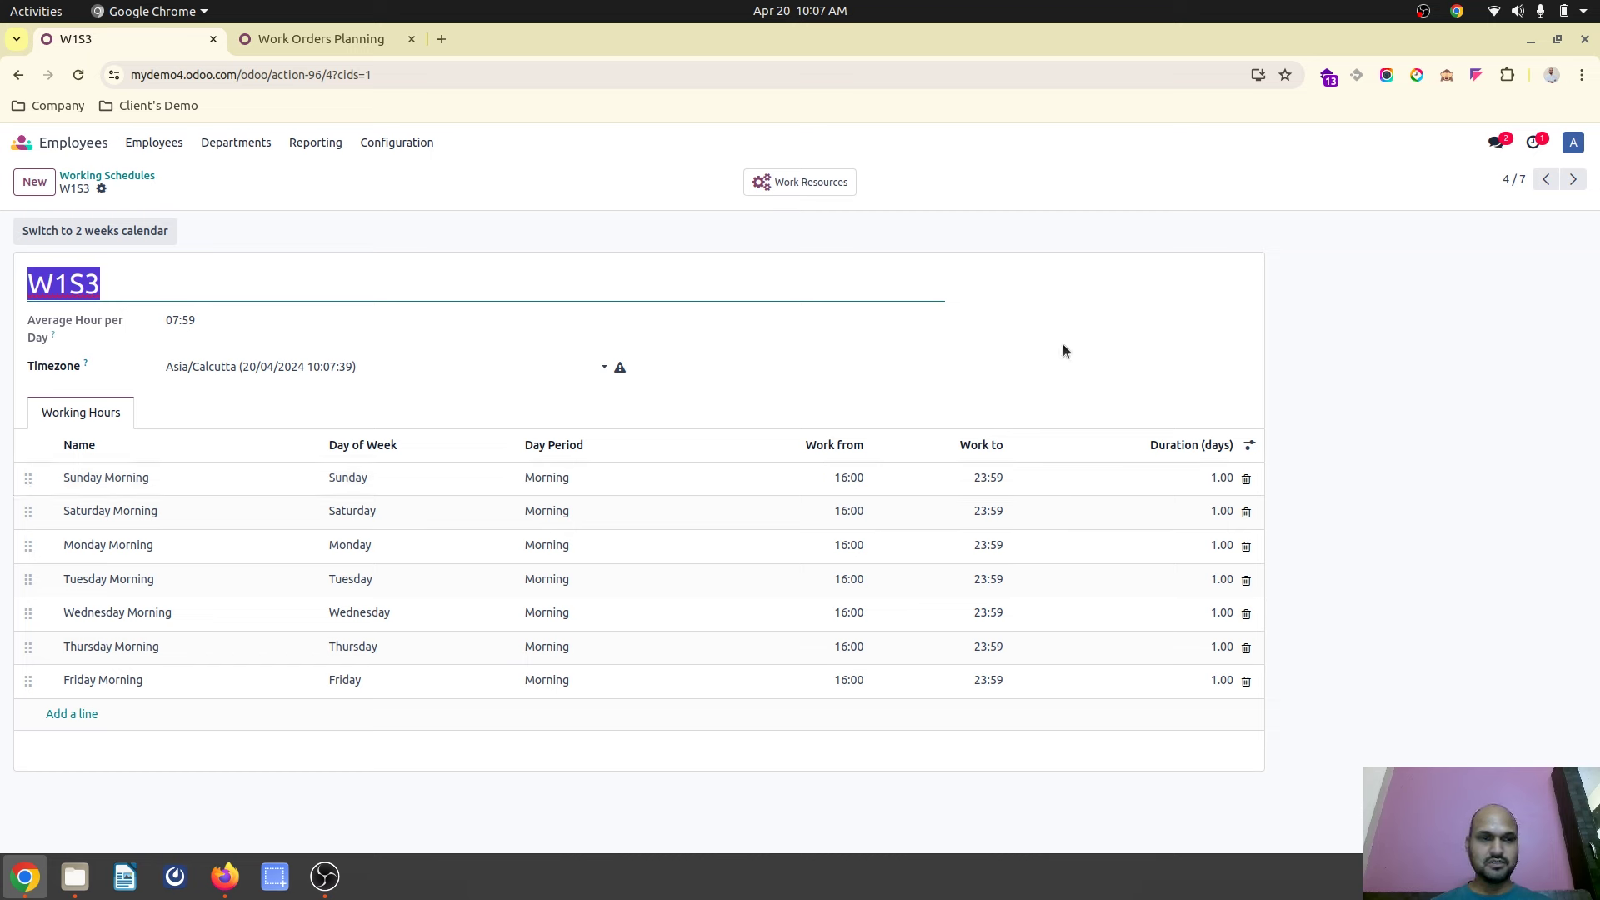
Step through the W2S1, W2S2 and W2S3 working schedules from the list.
{"action": "left_click", "coordinate": [117, 174]}
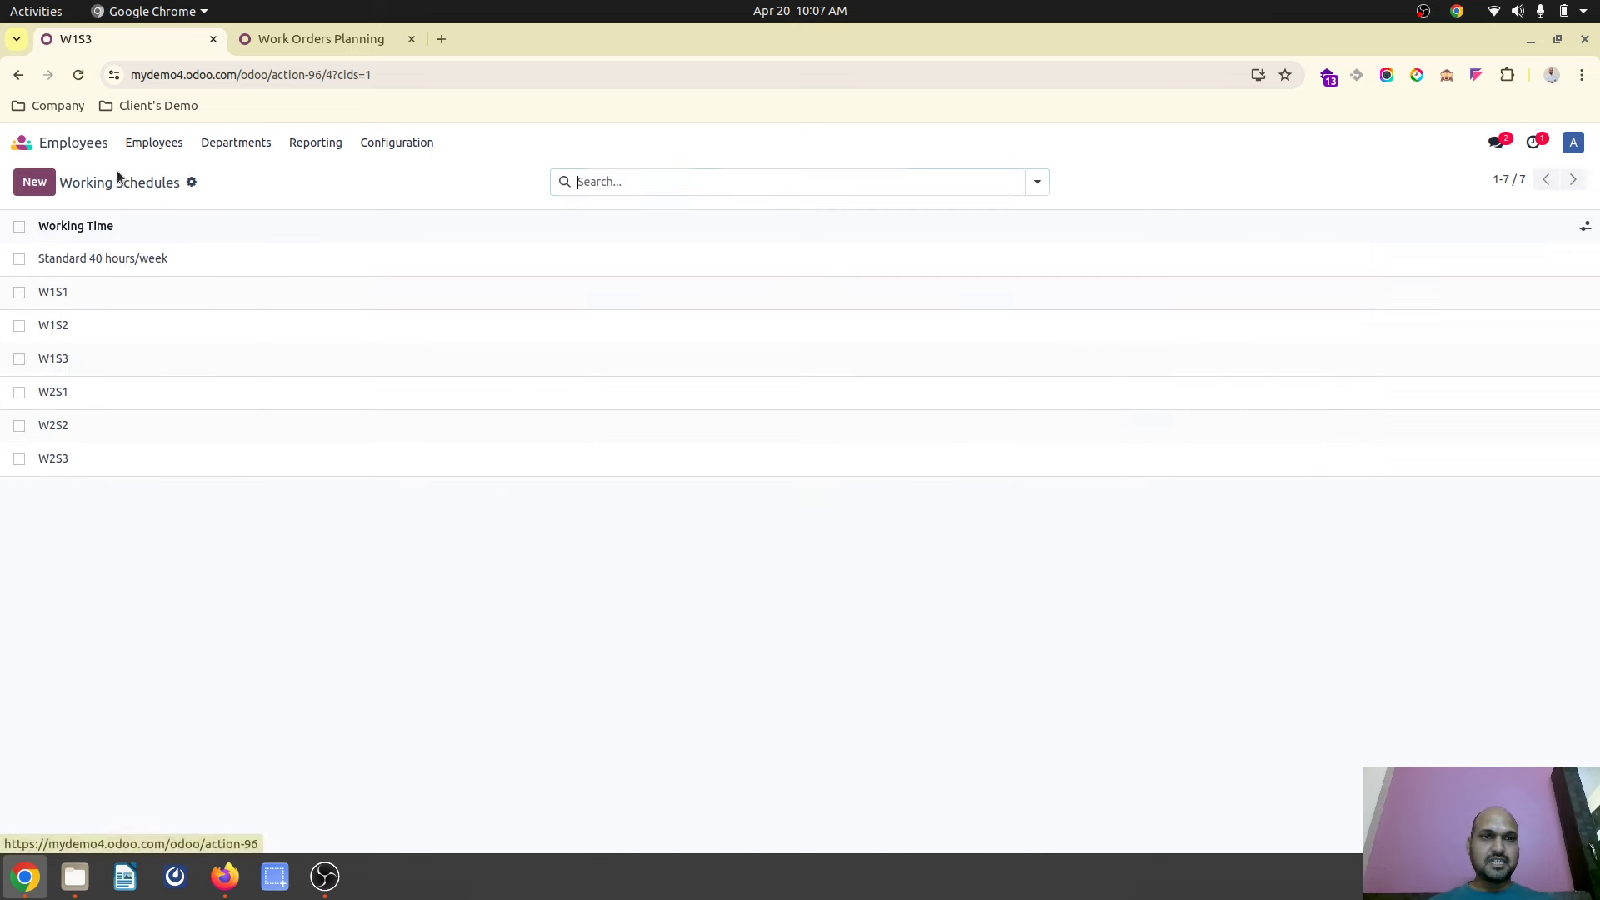
{"action": "left_click", "coordinate": [106, 397]}
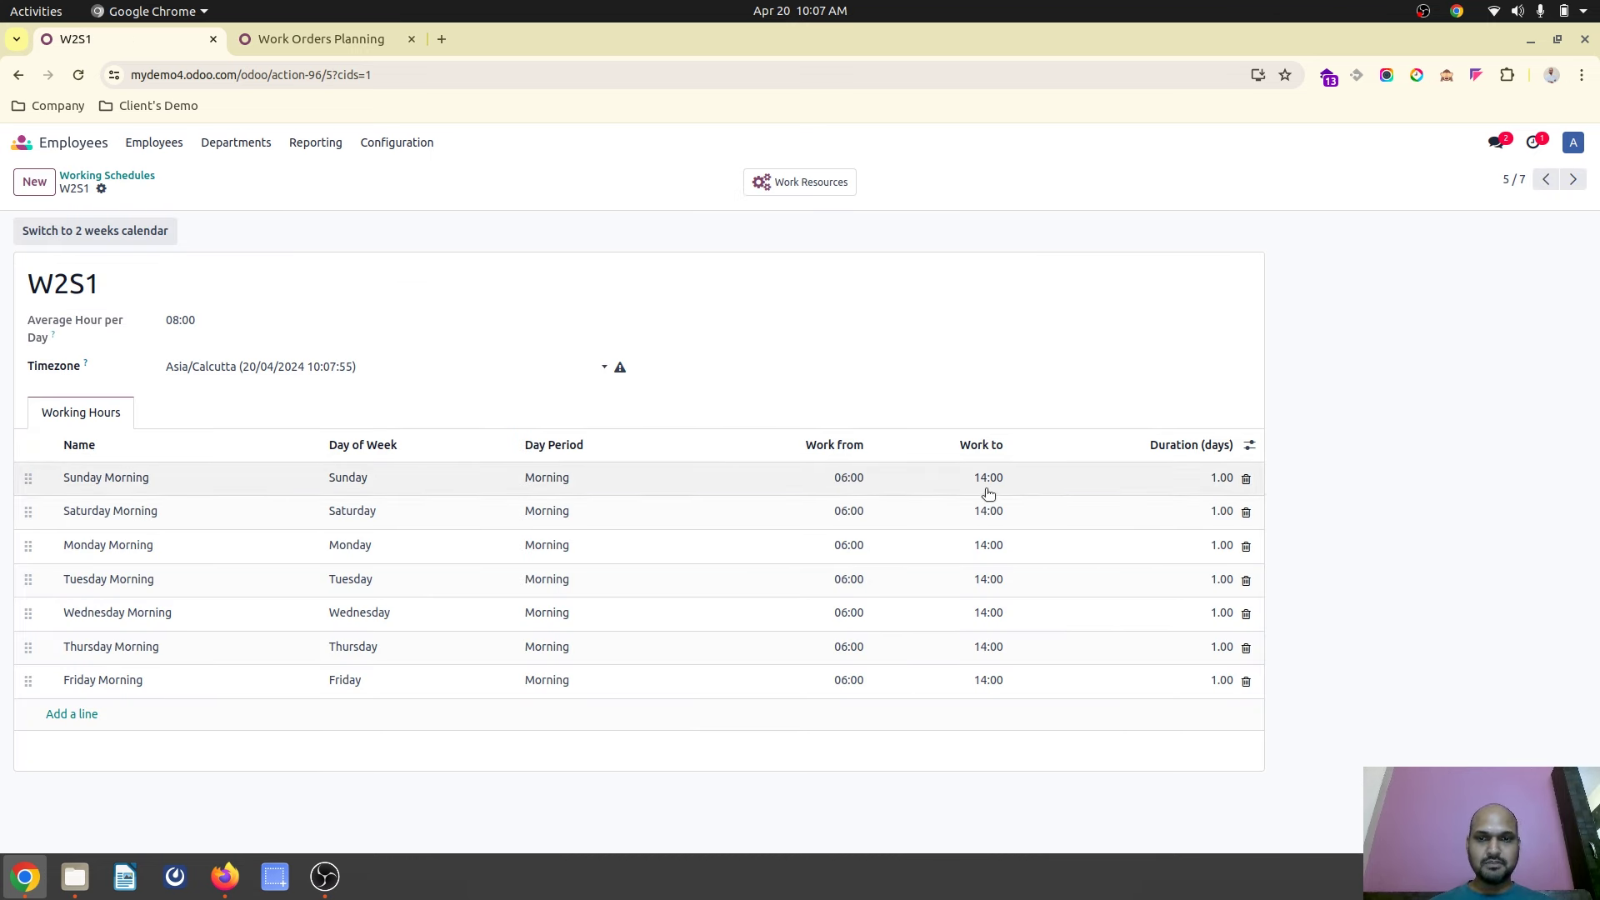
{"action": "key", "text": "alt+n"}
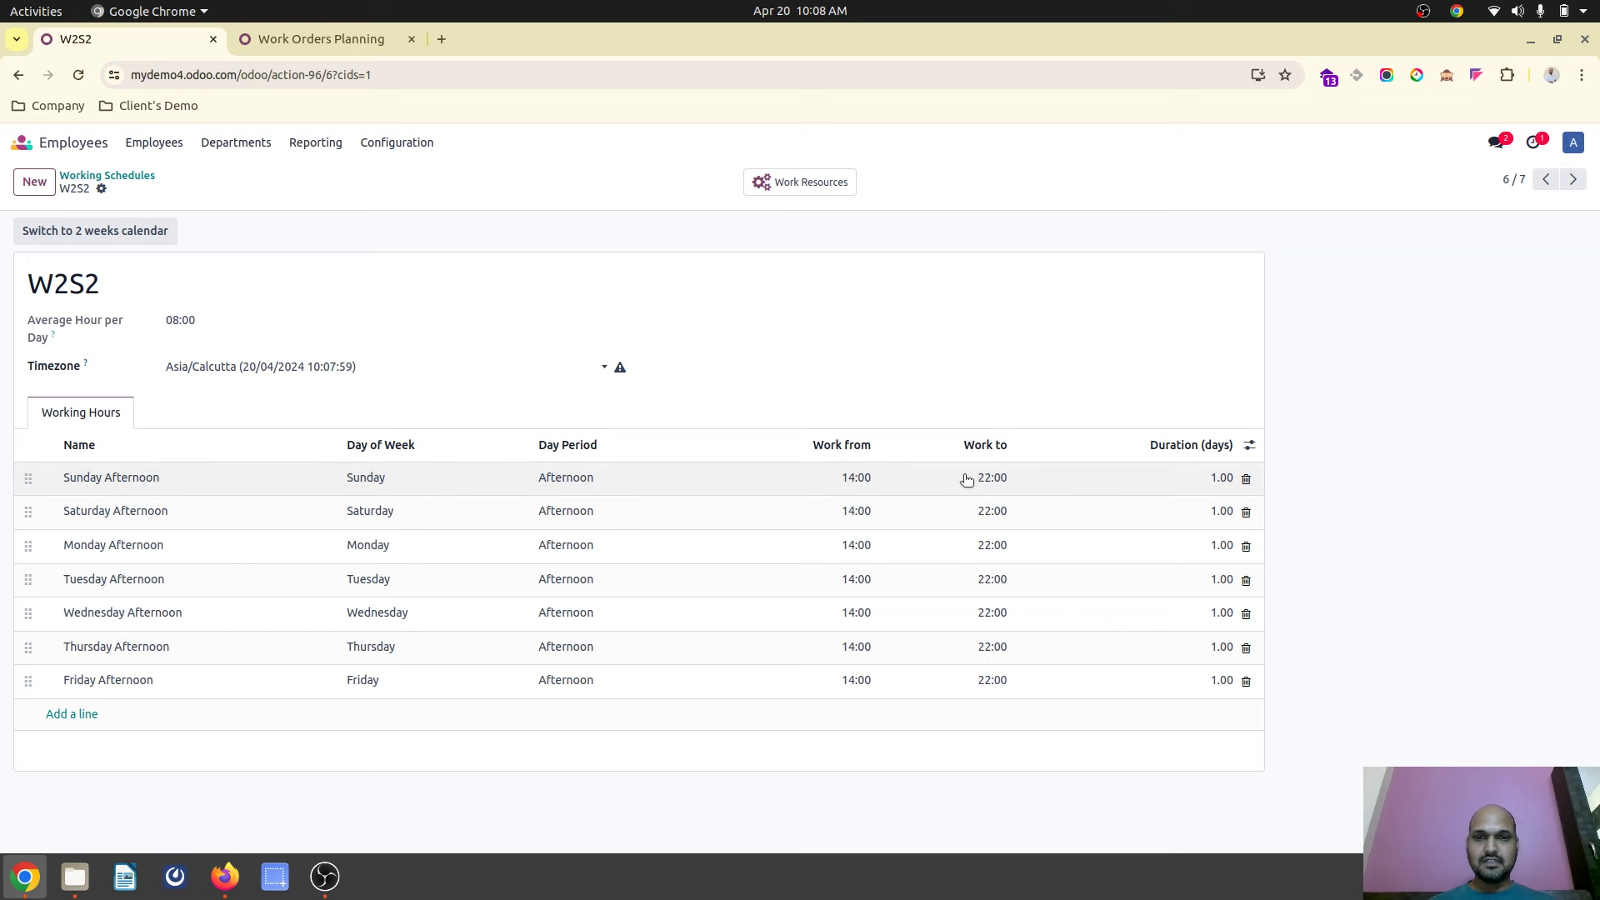
{"action": "left_click", "coordinate": [1572, 179]}
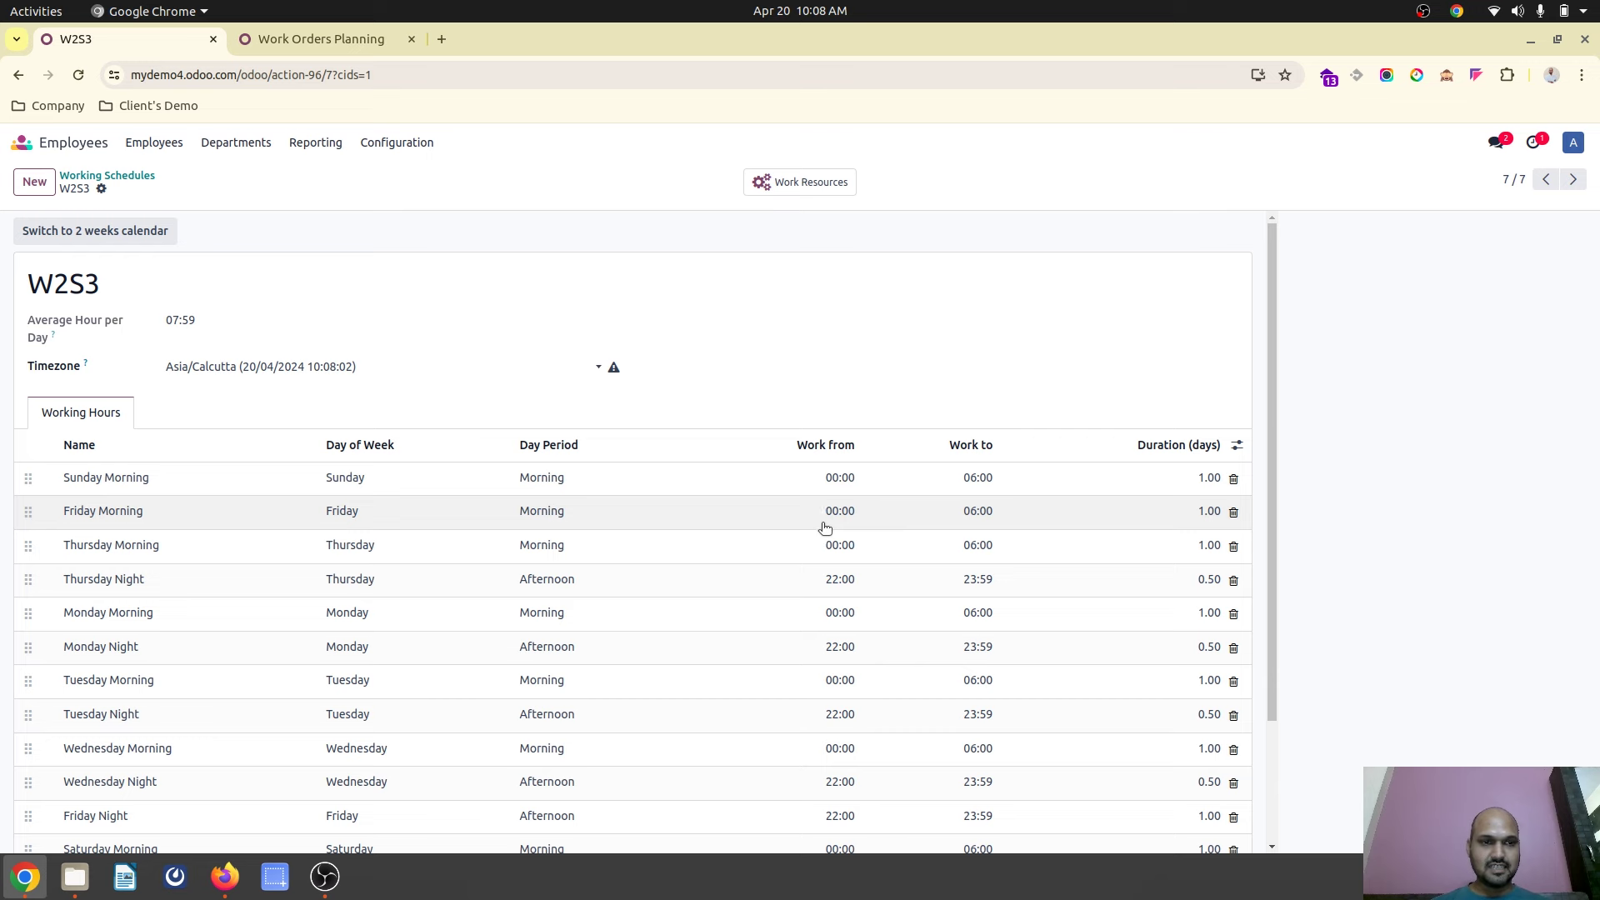
Sort W2S3's working hours by Day of Week, review them, and return to the schedules list.
{"action": "left_click", "coordinate": [391, 447]}
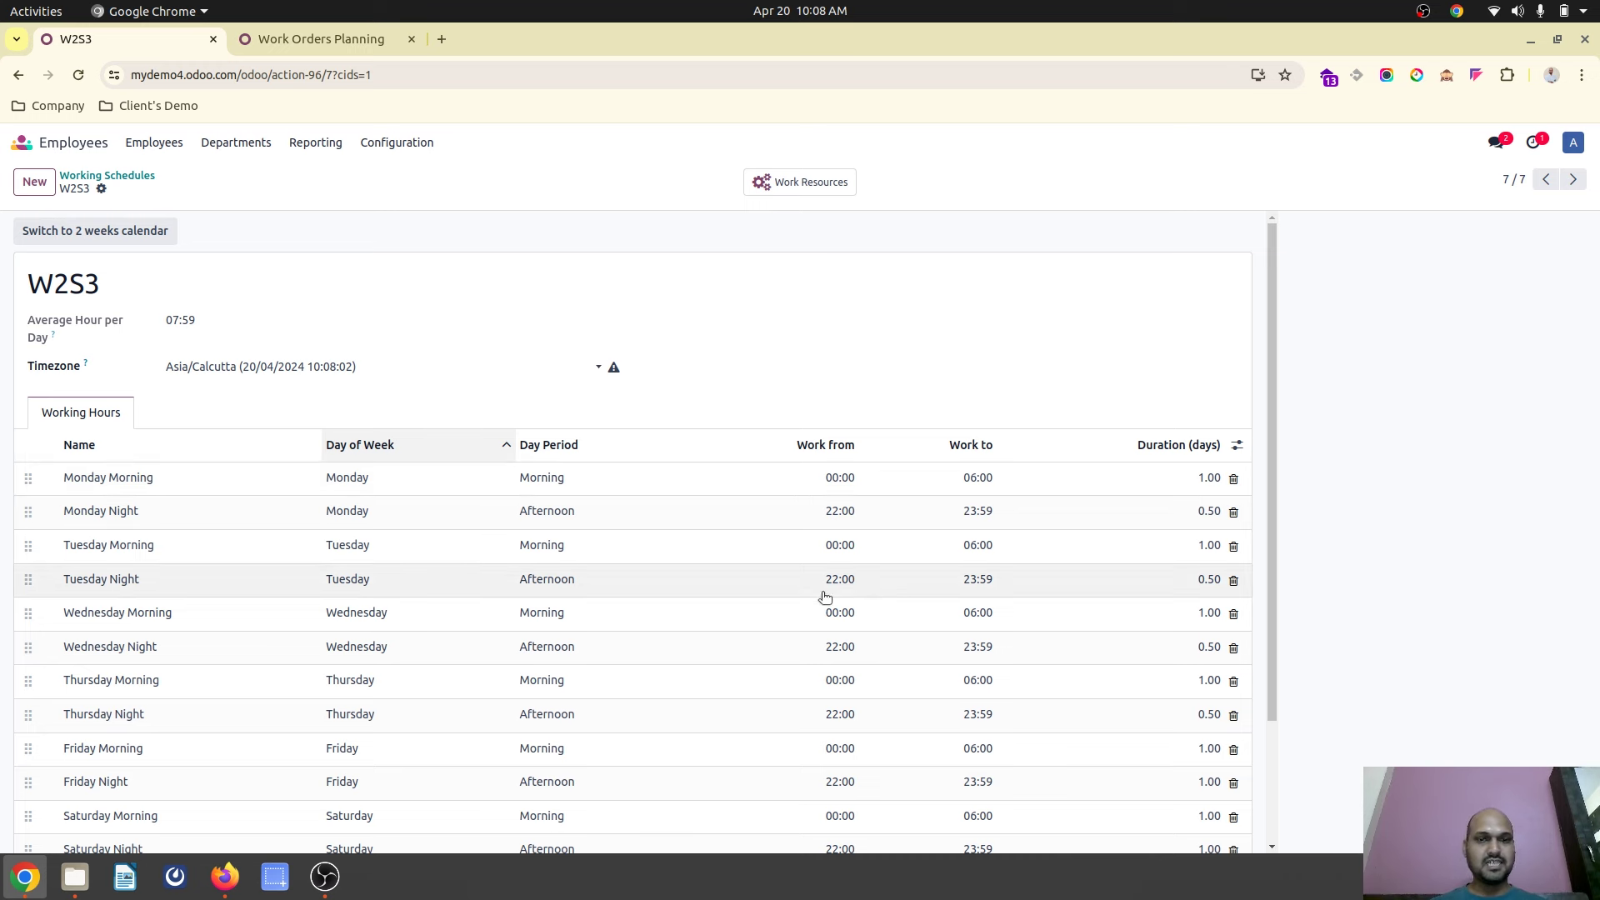
{"action": "scroll", "coordinate": [920, 592], "scroll_direction": "down", "scroll_amount": 1}
{"action": "scroll", "coordinate": [920, 593], "scroll_direction": "down", "scroll_amount": 1}
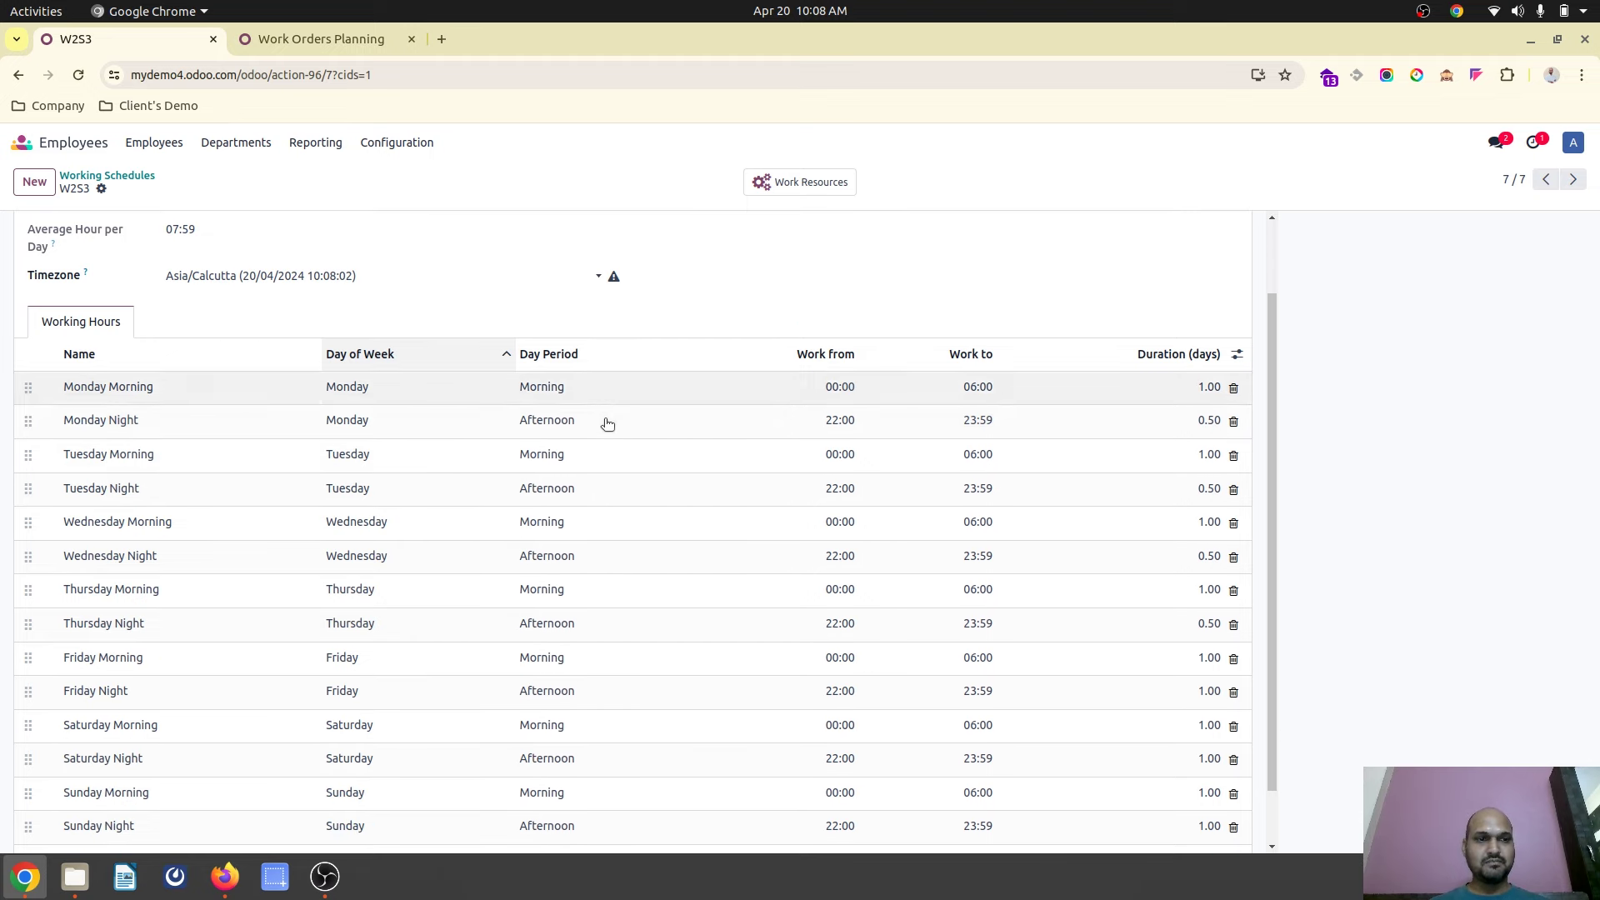
{"action": "scroll", "coordinate": [626, 601], "scroll_direction": "down", "scroll_amount": 2}
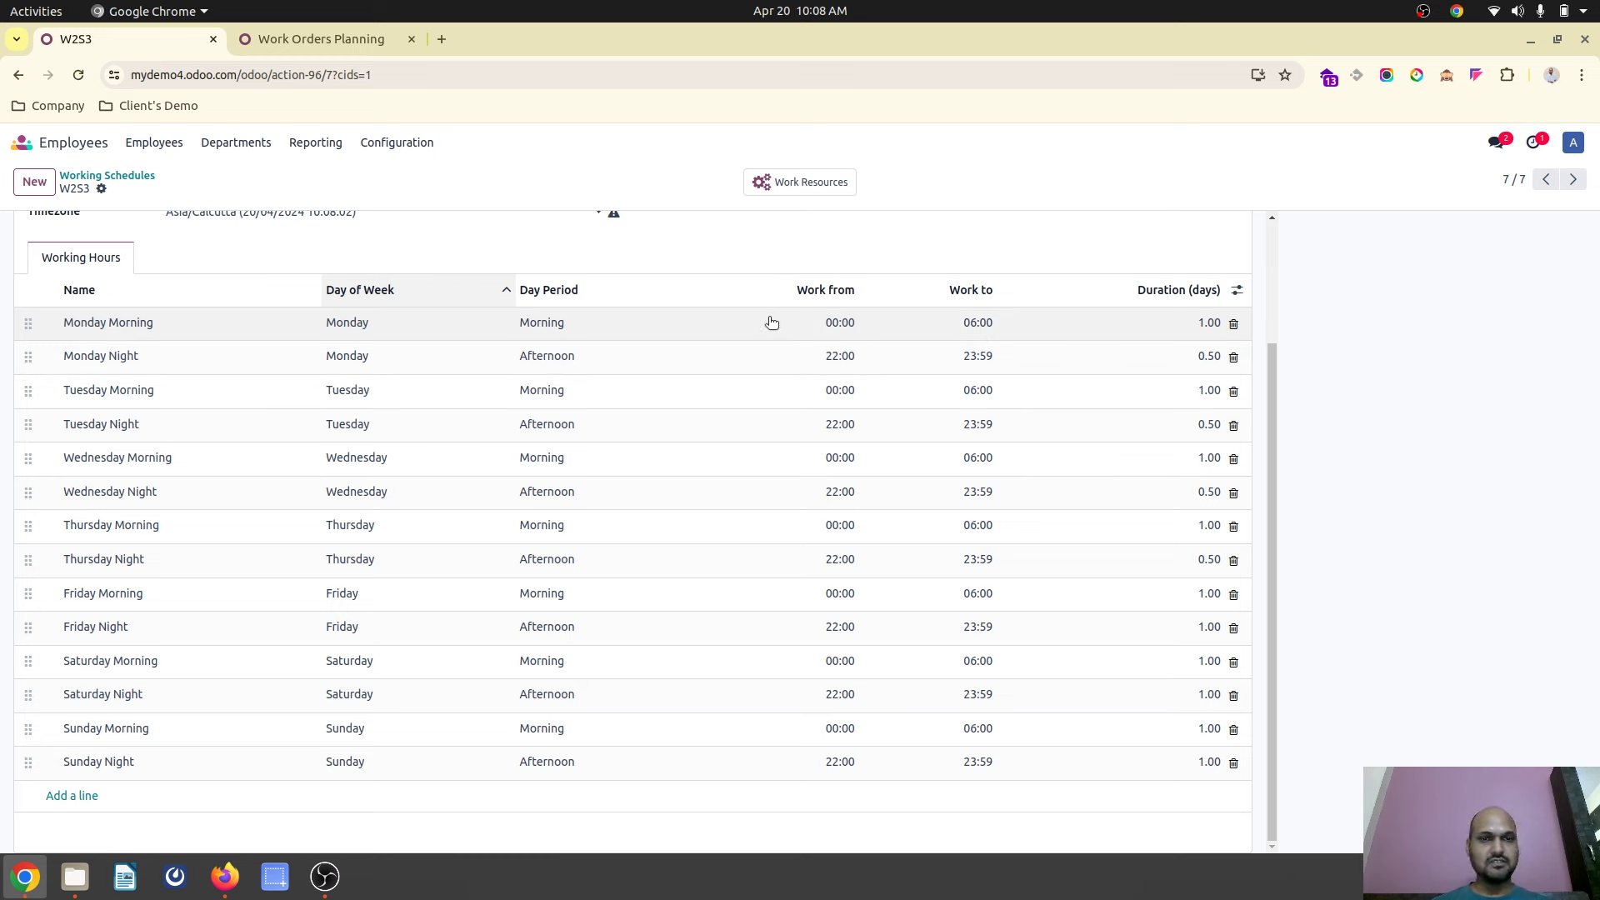
{"action": "left_click", "coordinate": [125, 176]}
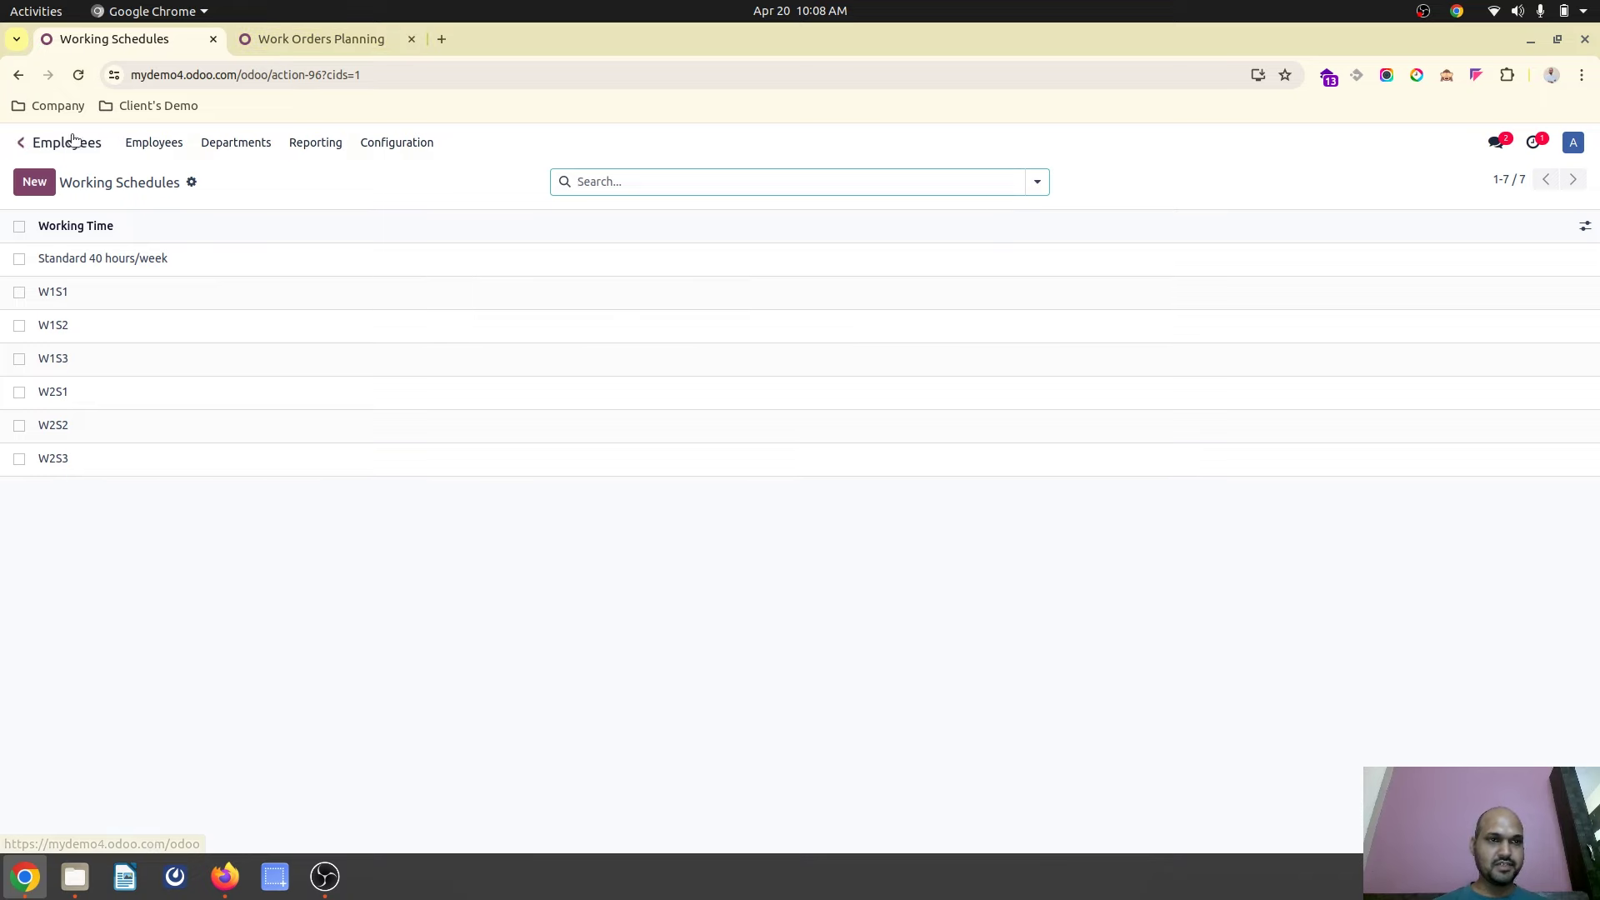
Open the Finished Goods bill of materials from the Bills of Materials list.
{"action": "left_click", "coordinate": [22, 142]}
{"action": "type", "text": "bill"}
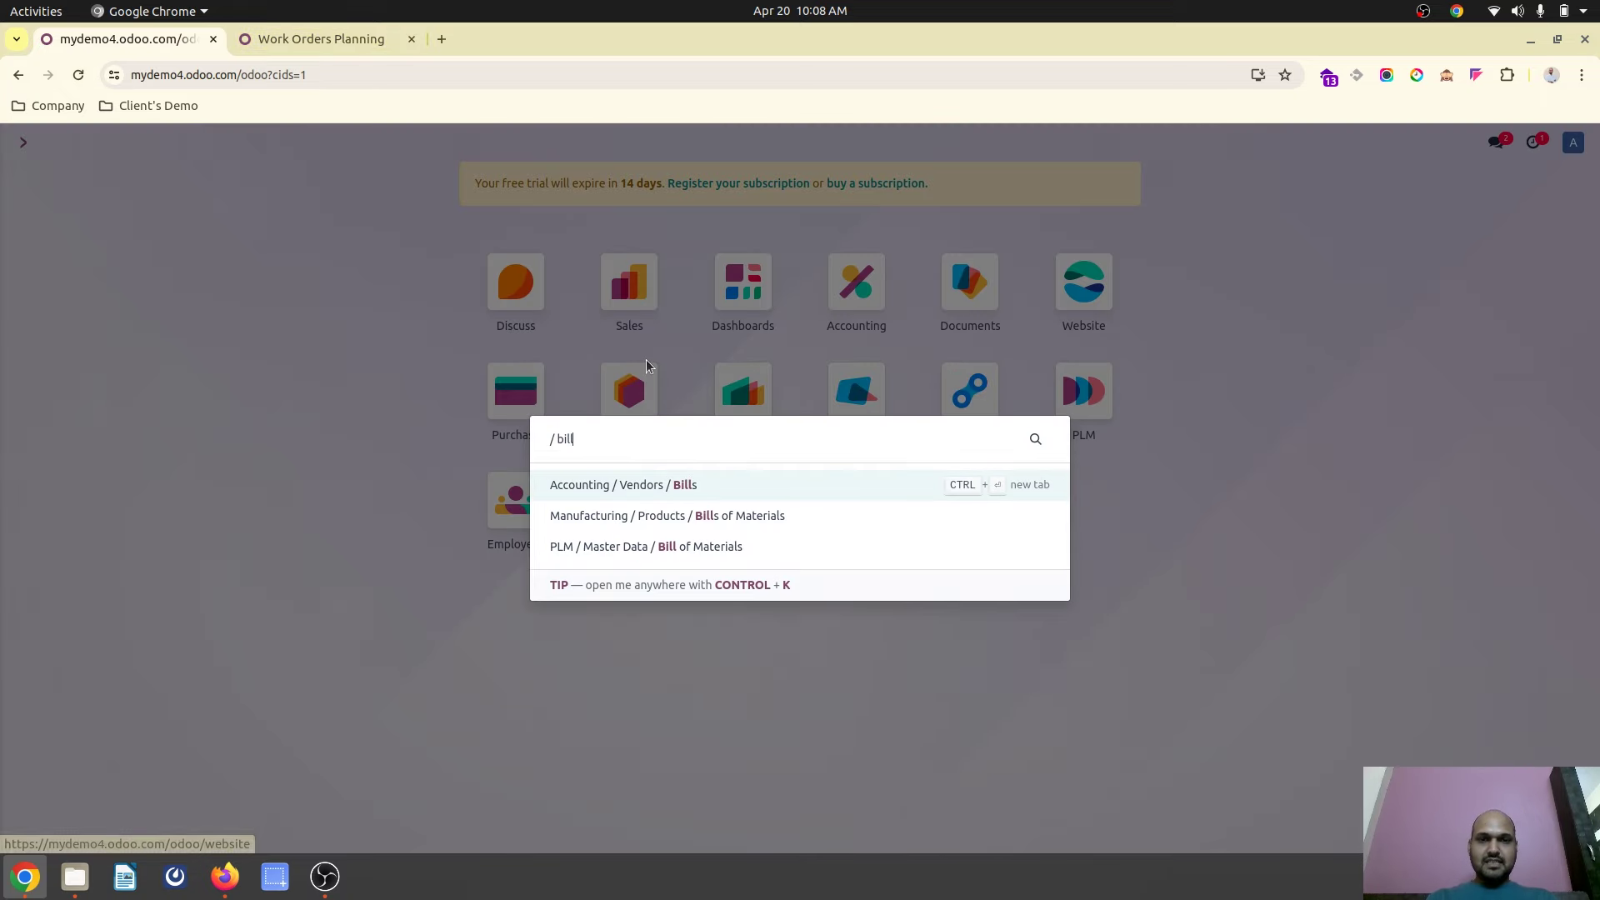
{"action": "key", "text": "Down"}
{"action": "key", "text": "Return"}
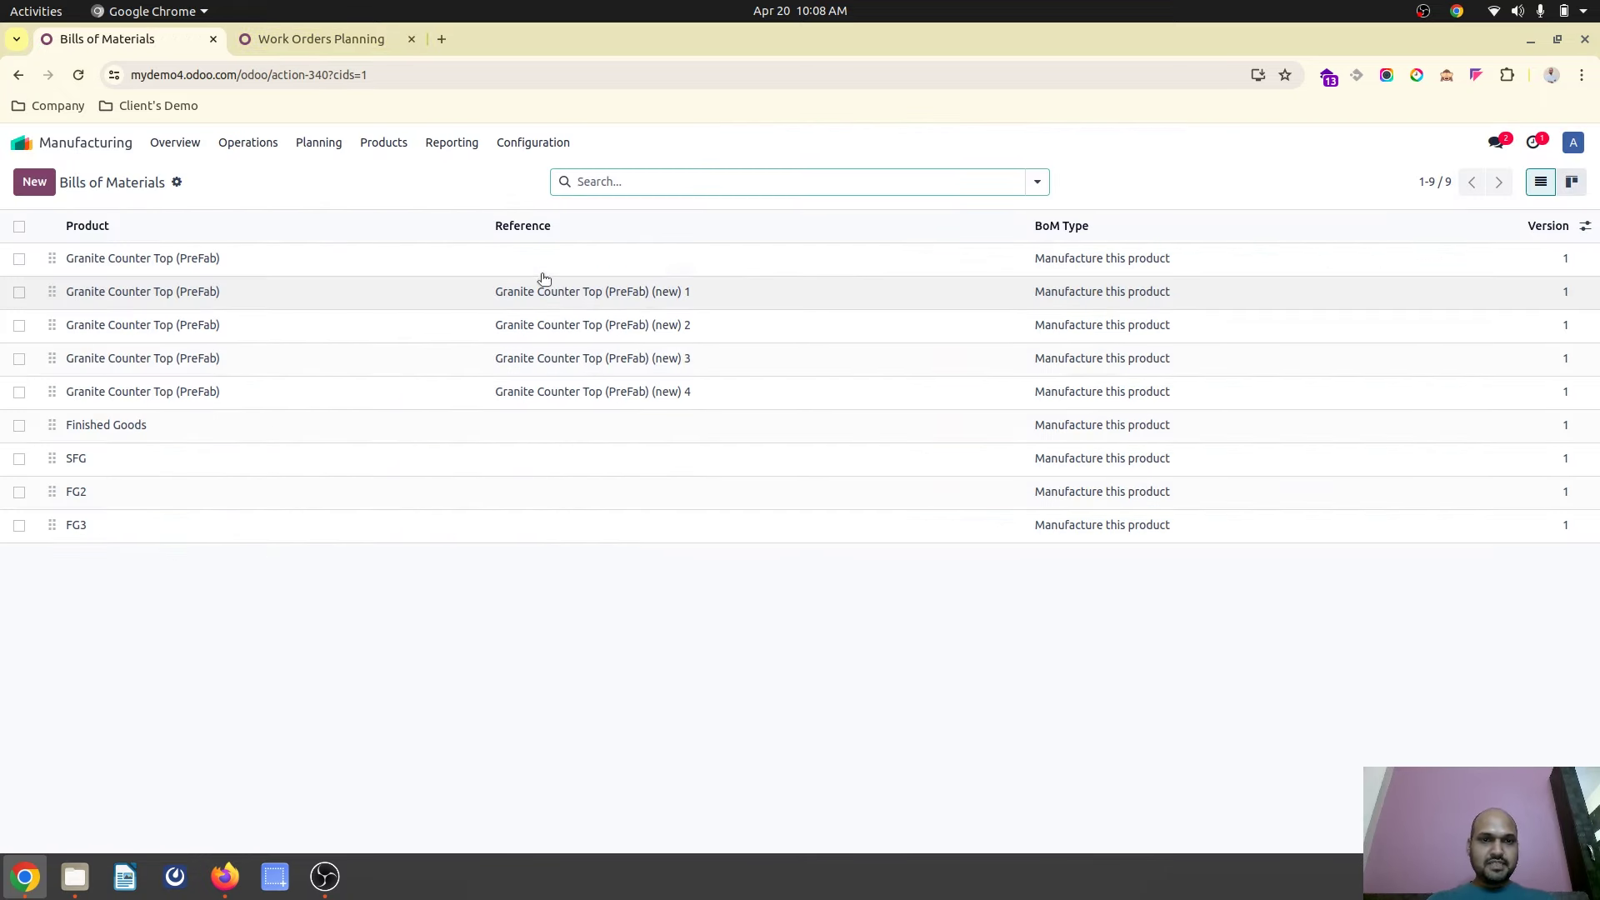
{"action": "left_click", "coordinate": [286, 430]}
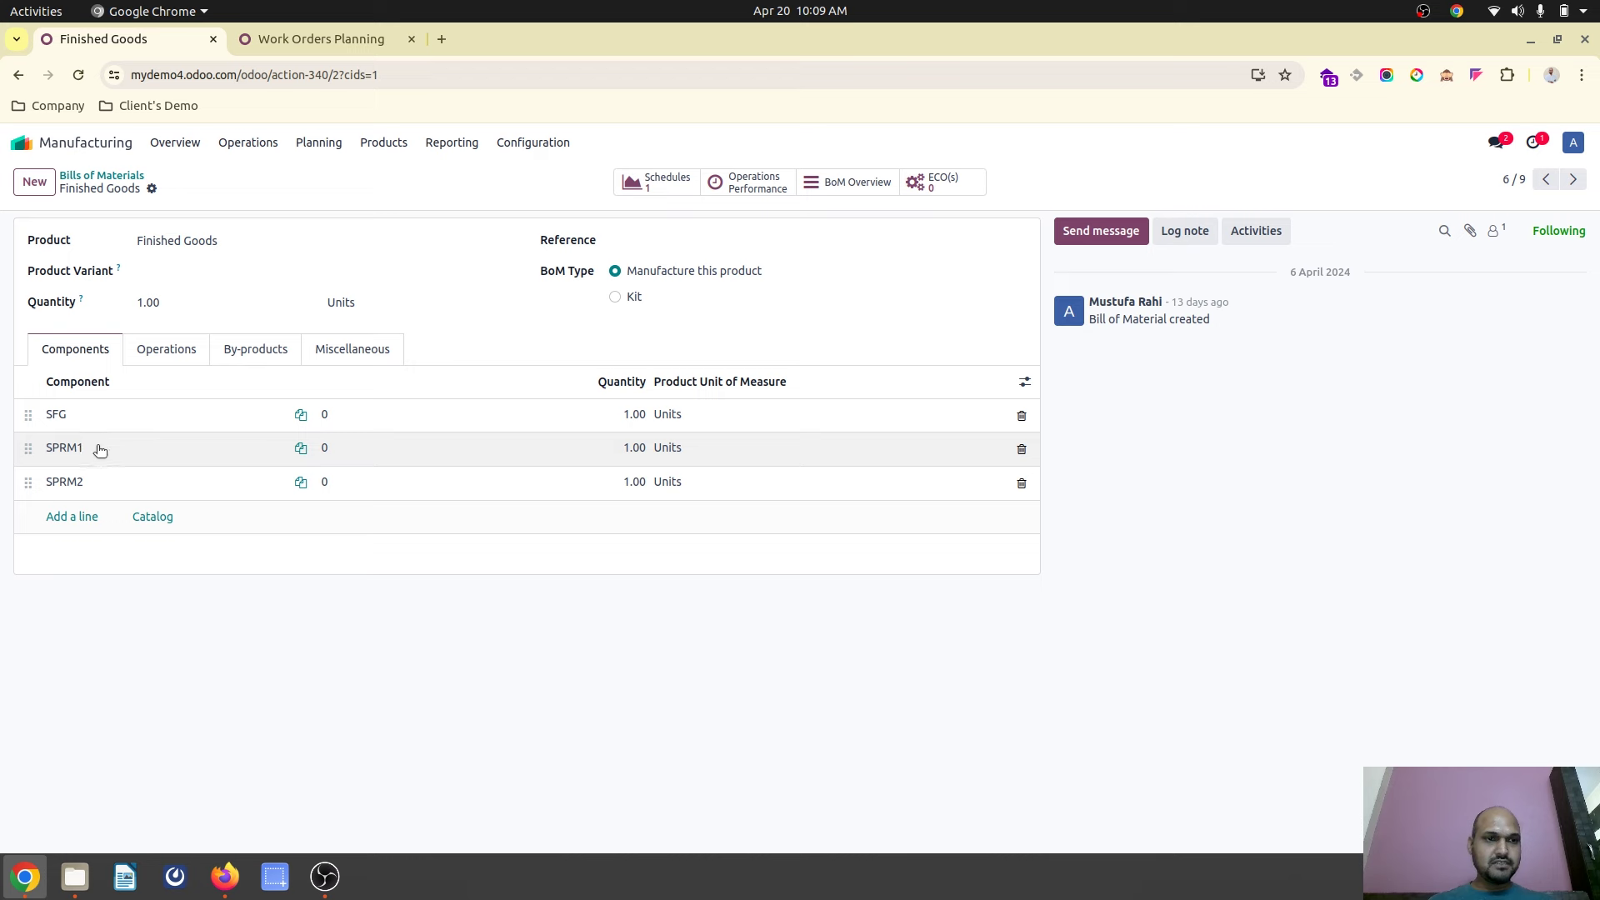
Inspect operation Op1 and its W1-Shift1 work center, discarding both without changes.
{"action": "left_click", "coordinate": [162, 352]}
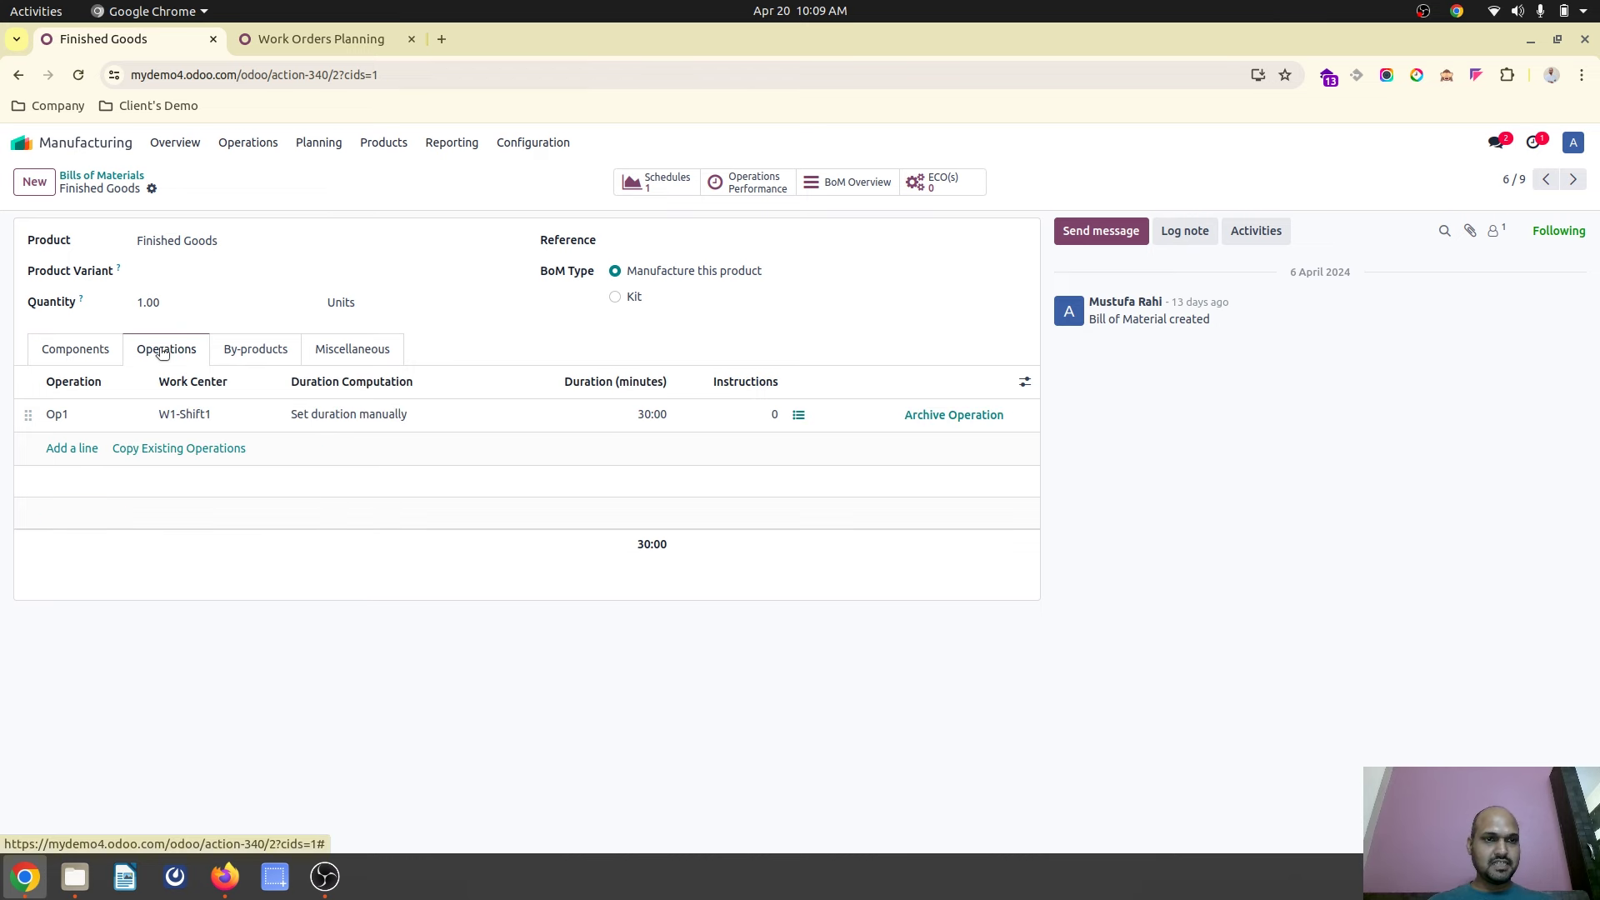
{"action": "left_click", "coordinate": [237, 423]}
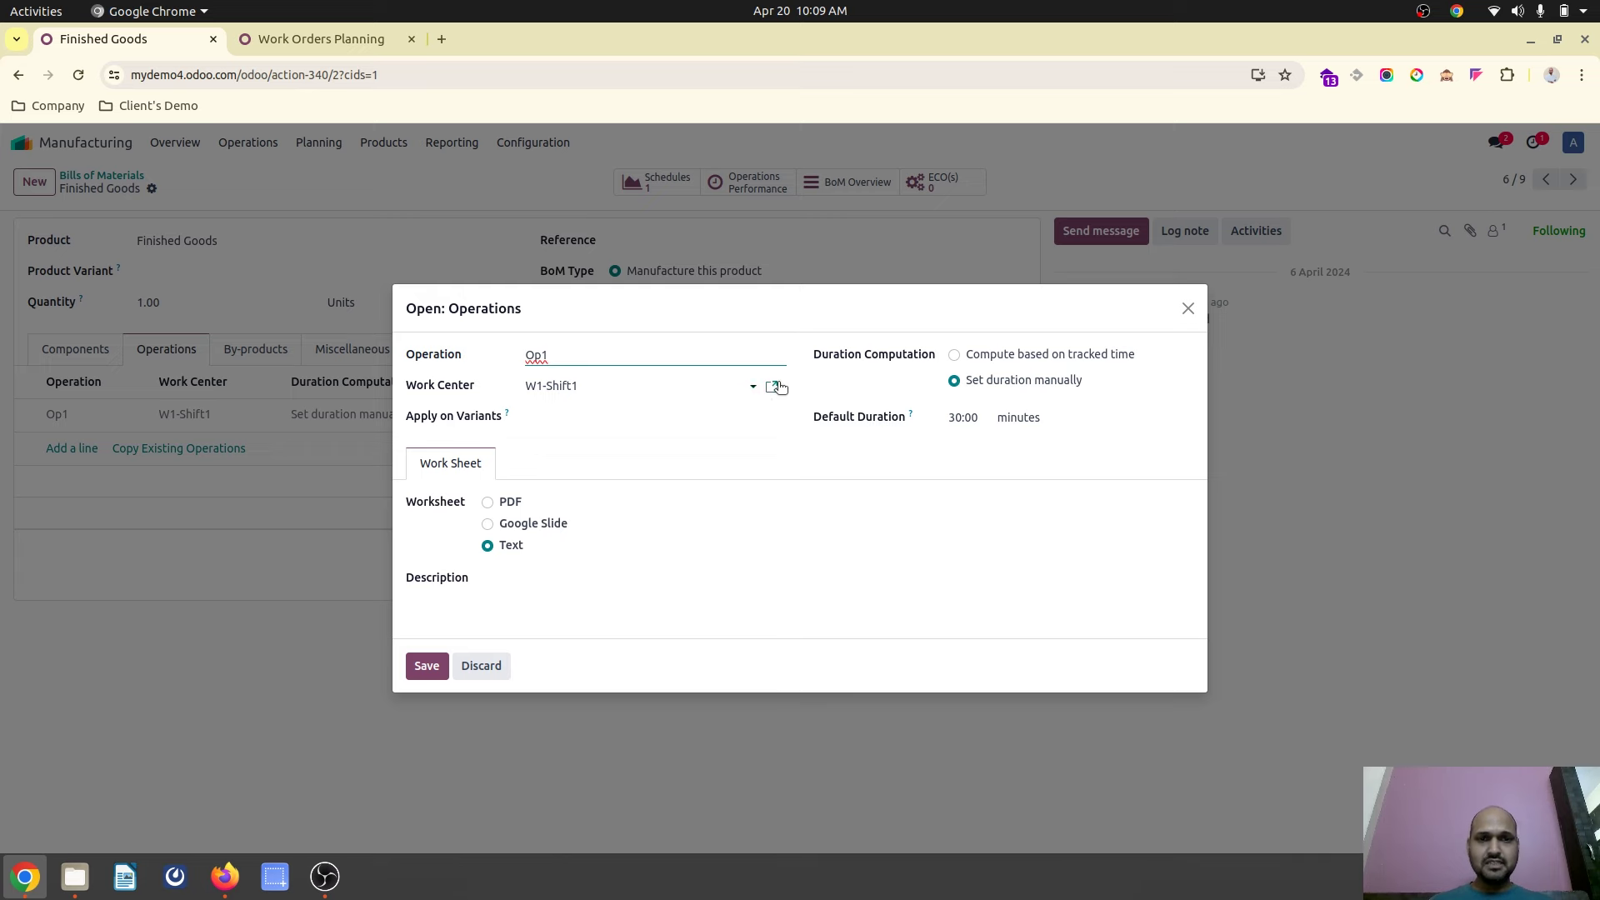
{"action": "left_click", "coordinate": [774, 387]}
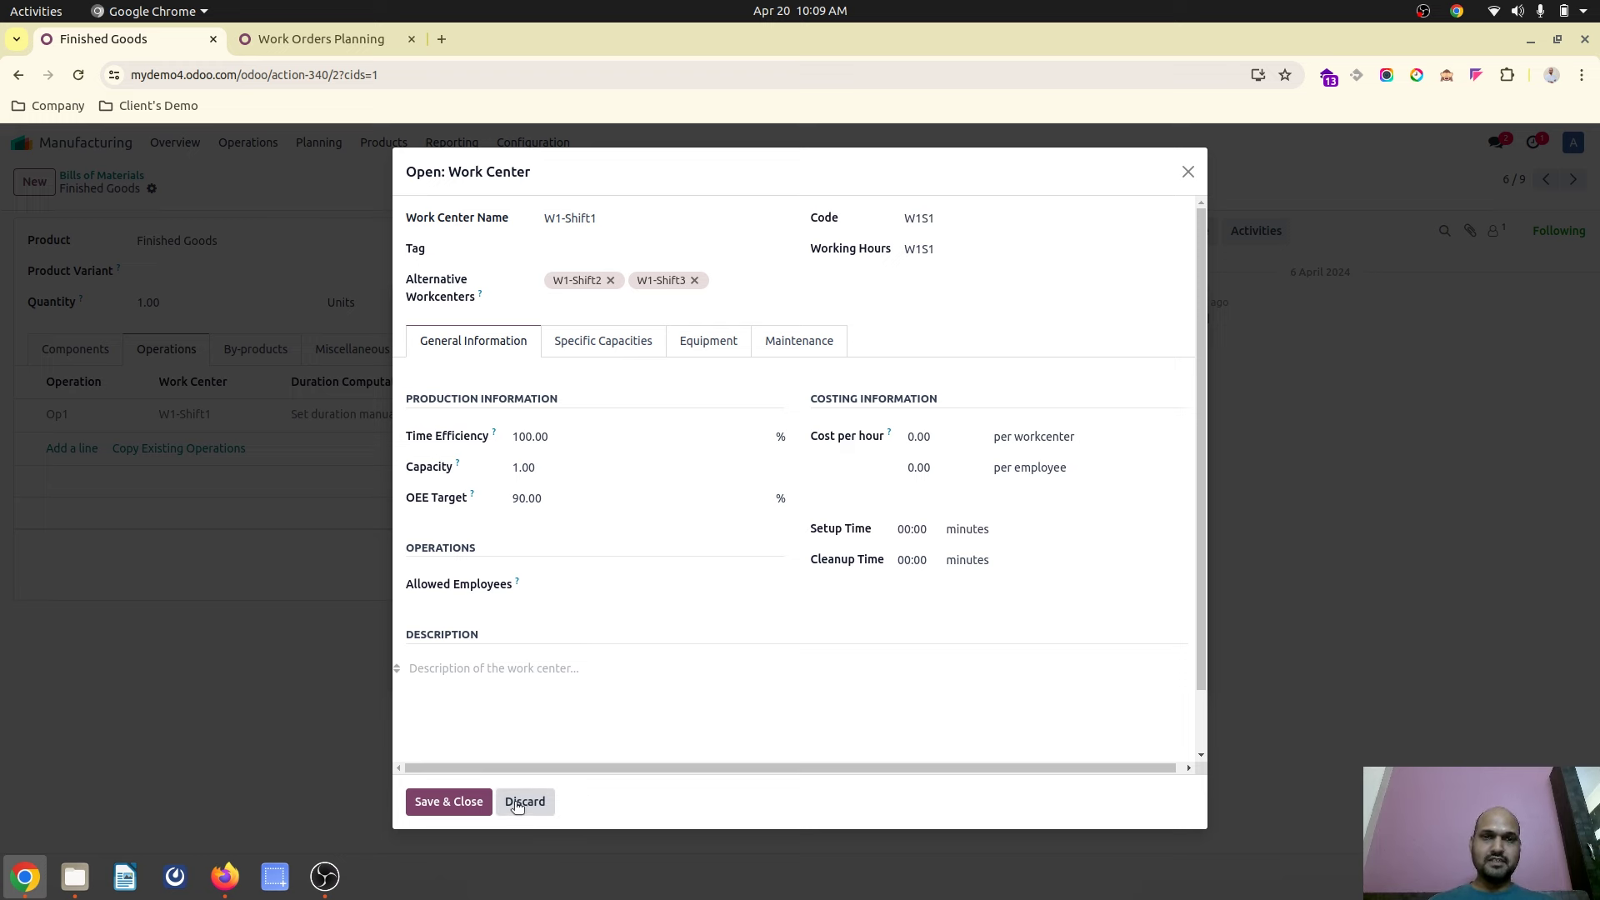
{"action": "mouse_move", "coordinate": [482, 293]}
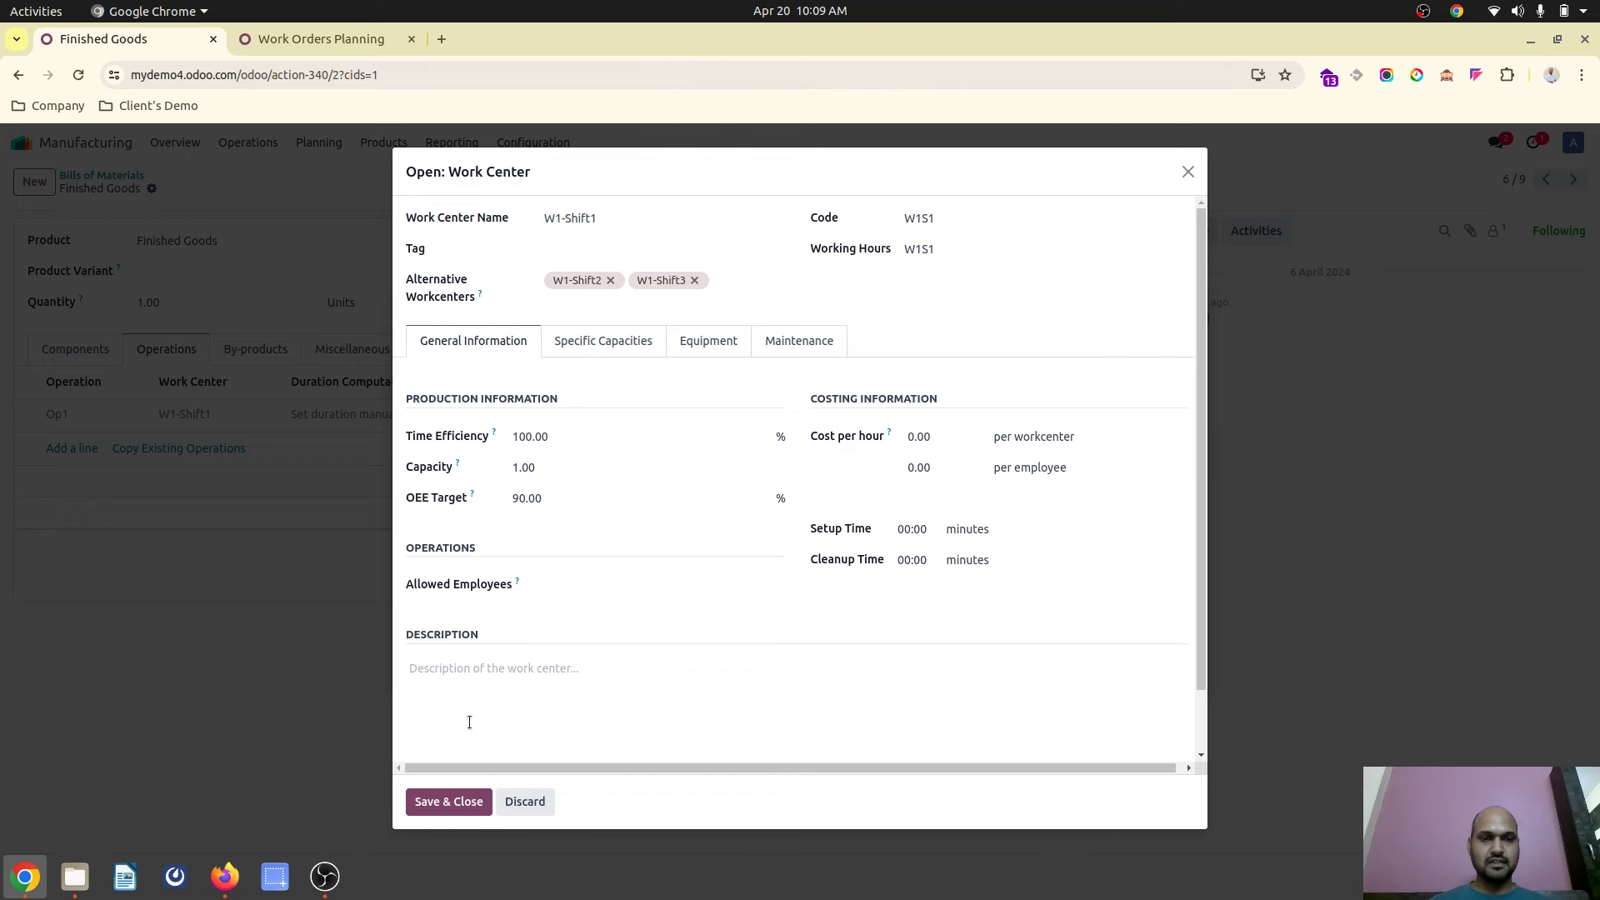
{"action": "left_click", "coordinate": [525, 801]}
{"action": "left_click", "coordinate": [484, 666]}
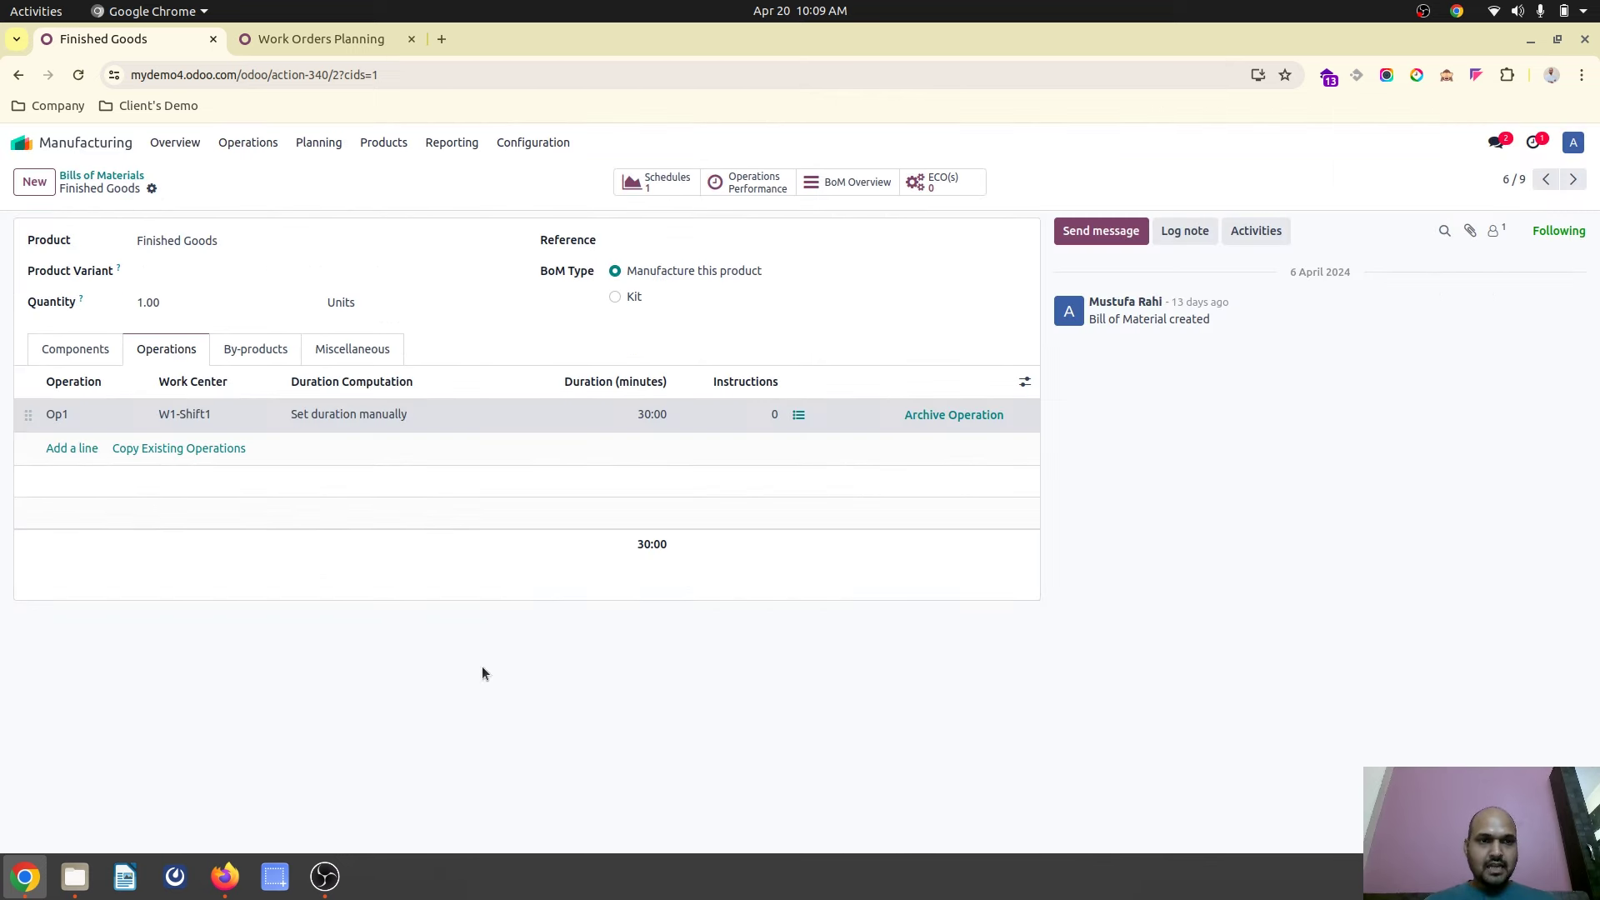
Open the FG2 bill of materials and page on to FG3.
{"action": "left_click", "coordinate": [119, 174]}
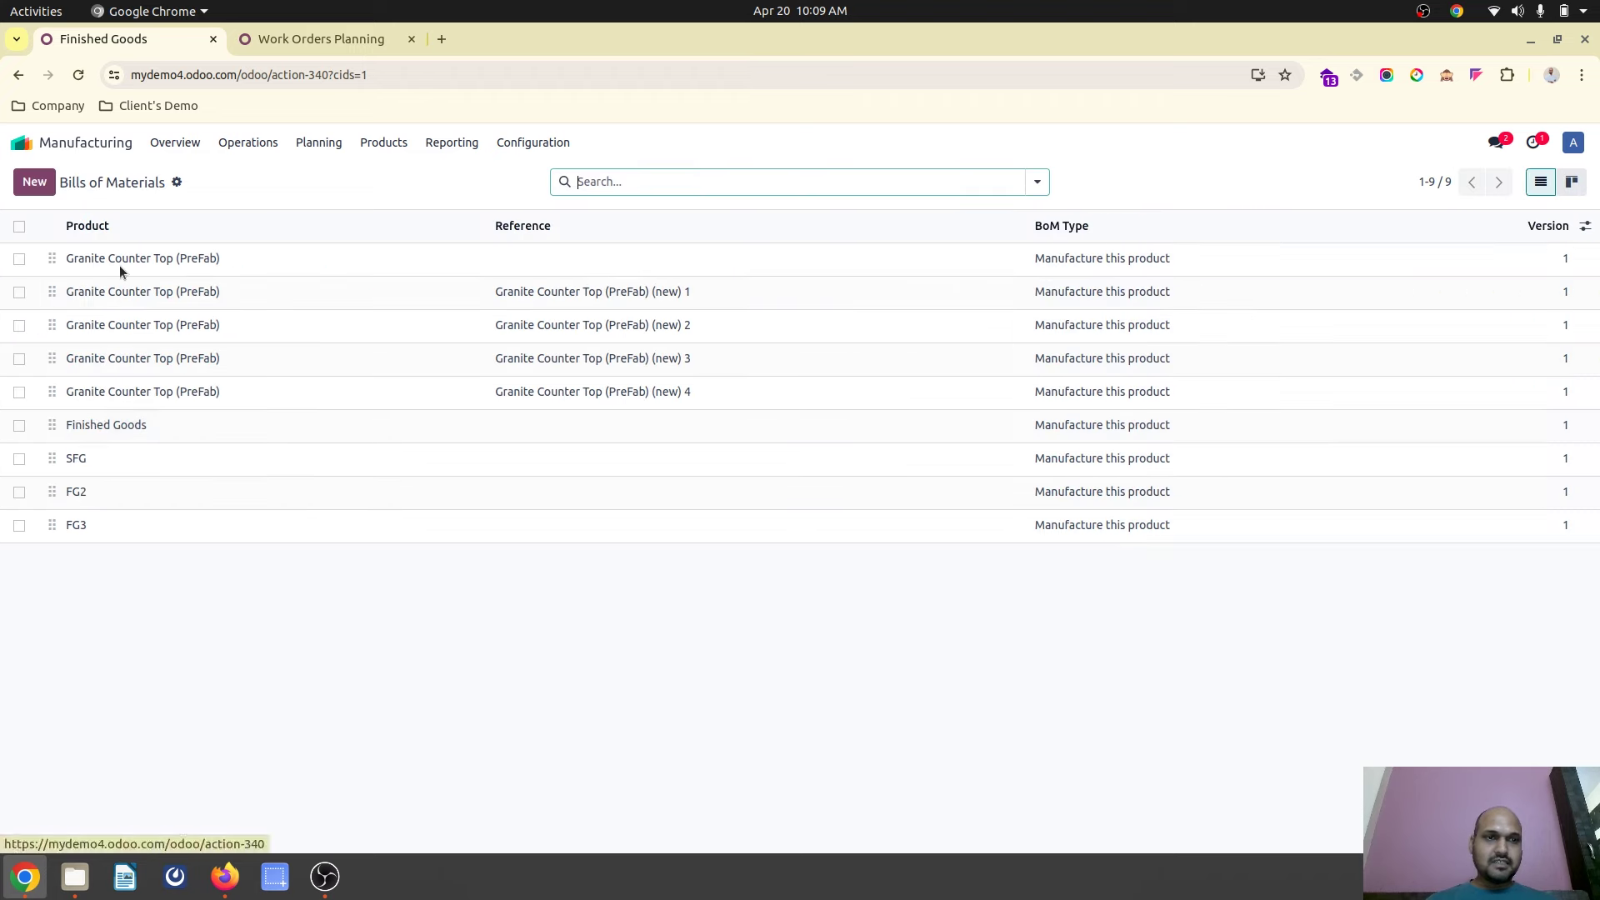
{"action": "left_click", "coordinate": [148, 497]}
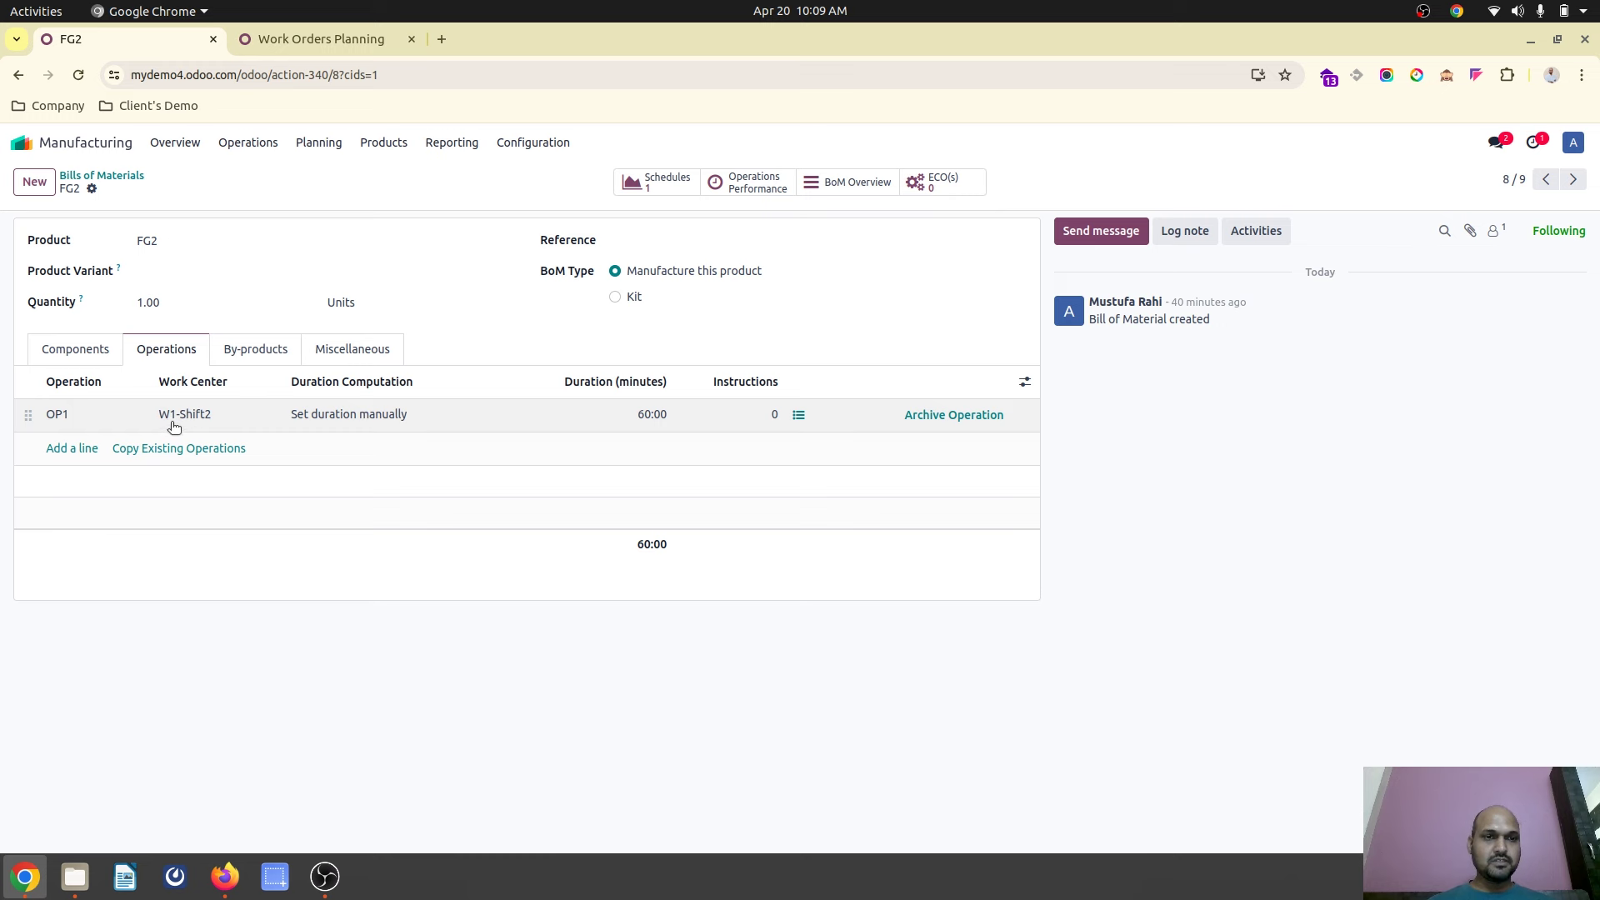
{"action": "left_click", "coordinate": [1572, 179]}
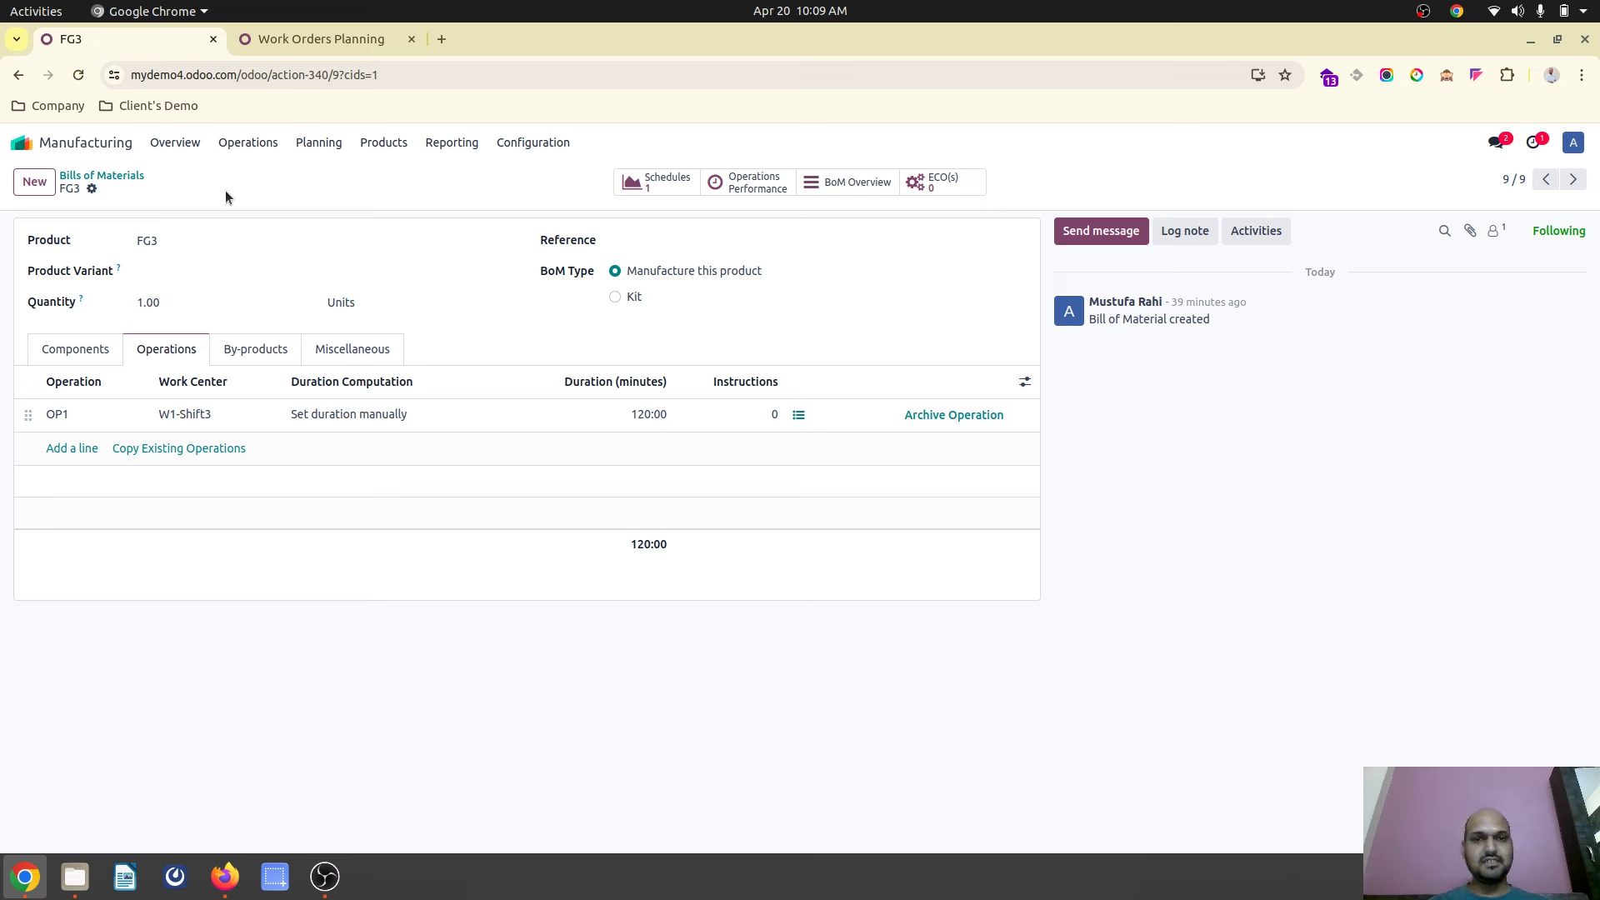
Inspect FG3's OP1 and the W1-Shift3 capacities and equipment, discarding both dialogs.
{"action": "left_click", "coordinate": [203, 418]}
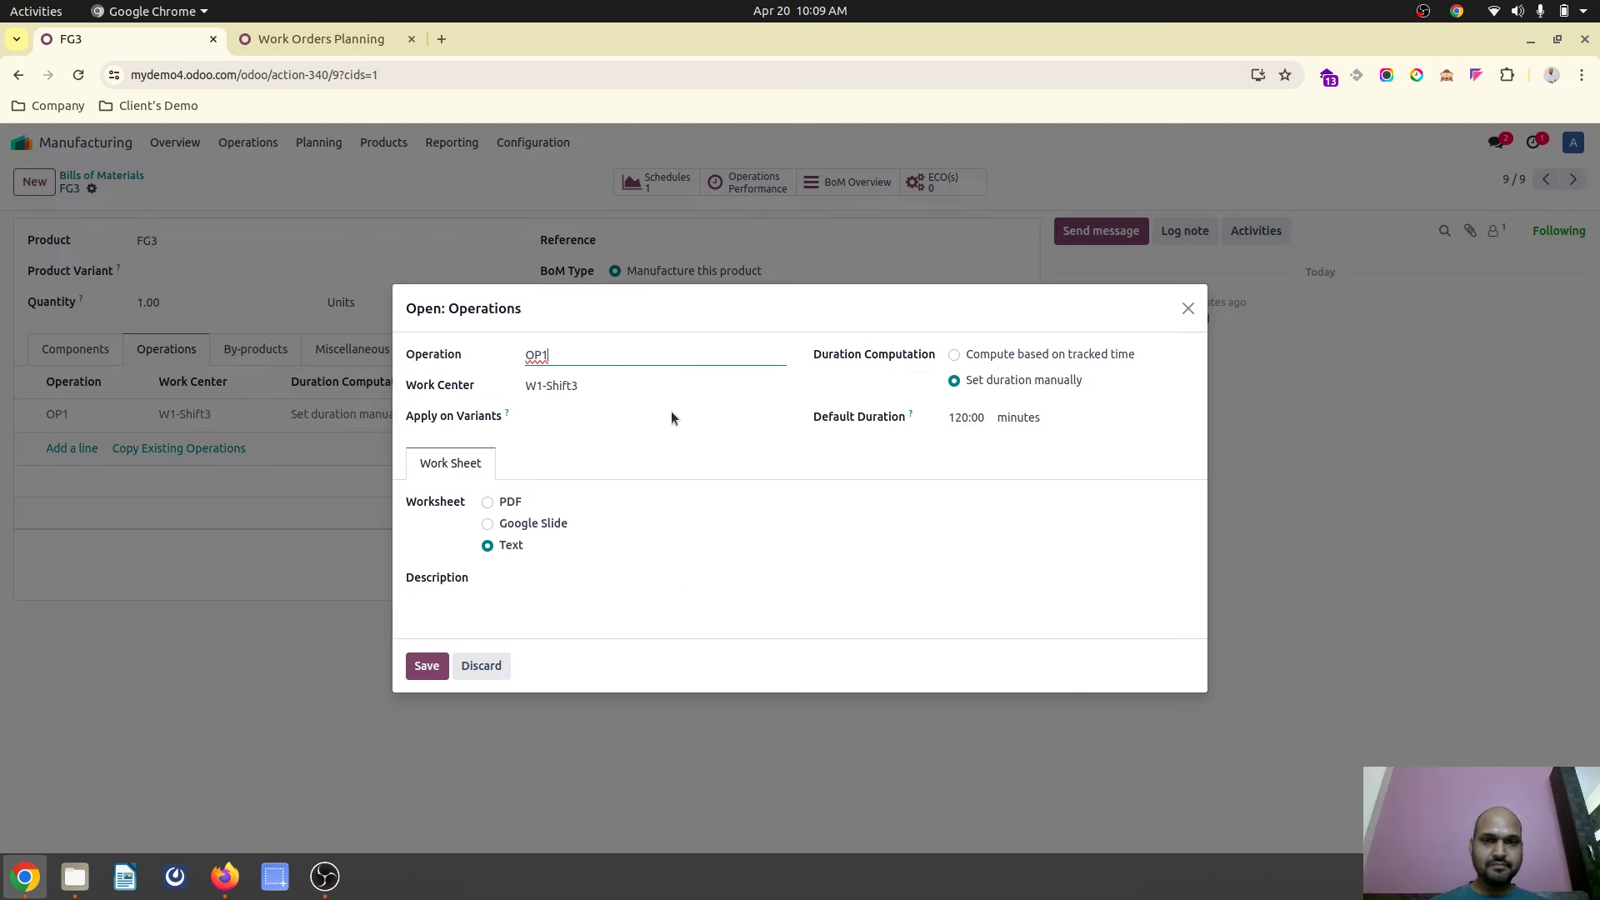
{"action": "left_click", "coordinate": [771, 398]}
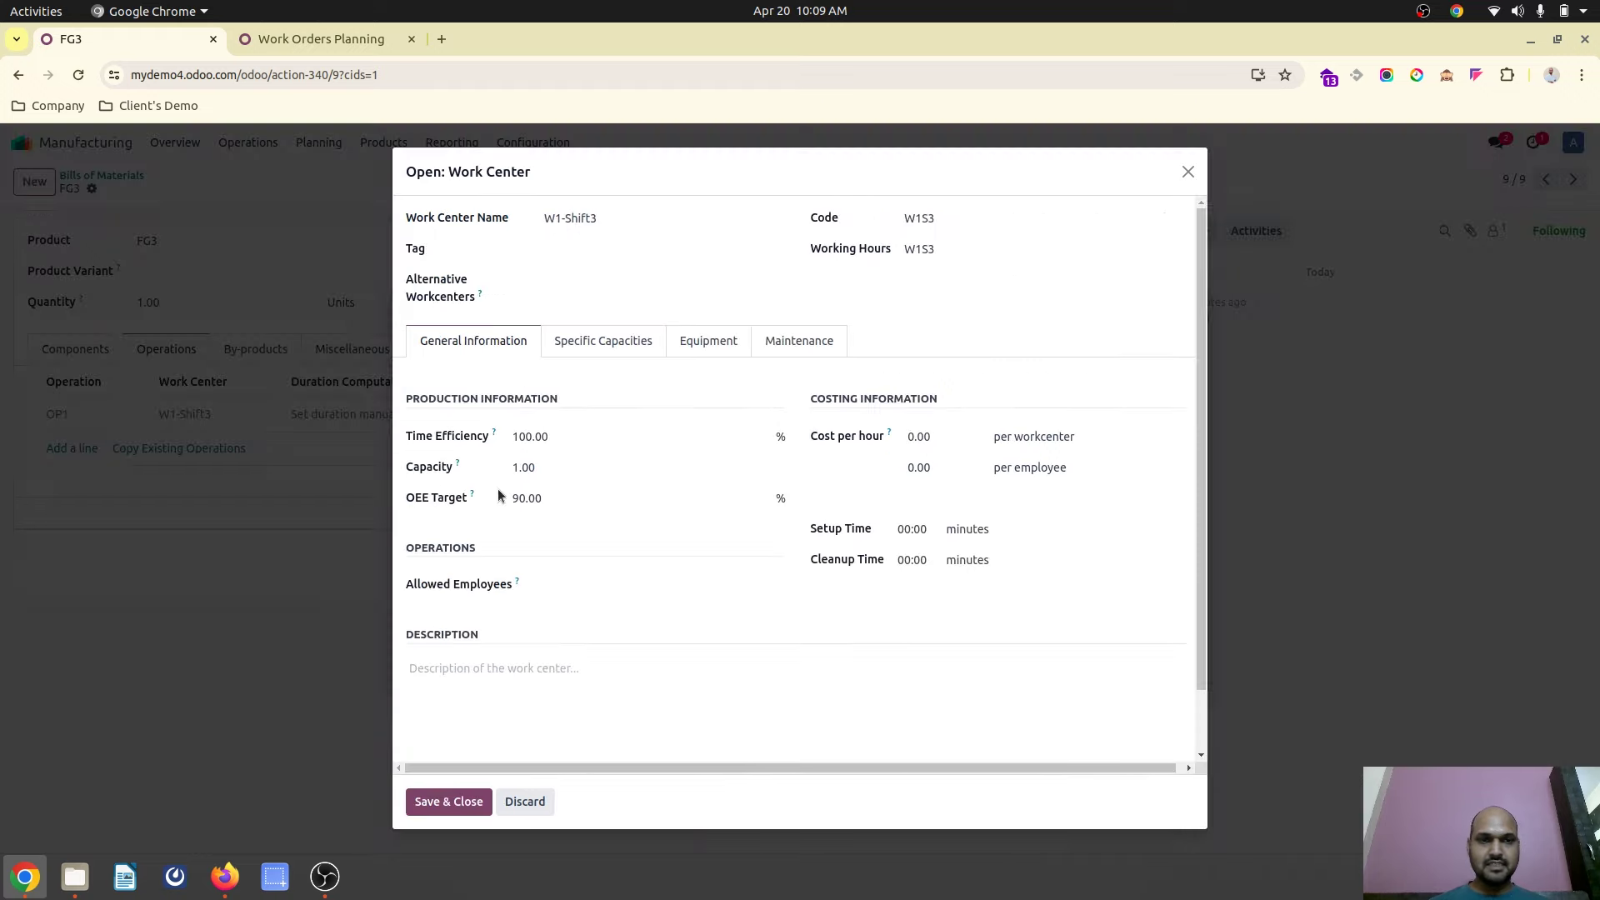
{"action": "left_click", "coordinate": [617, 345]}
{"action": "left_click", "coordinate": [693, 449]}
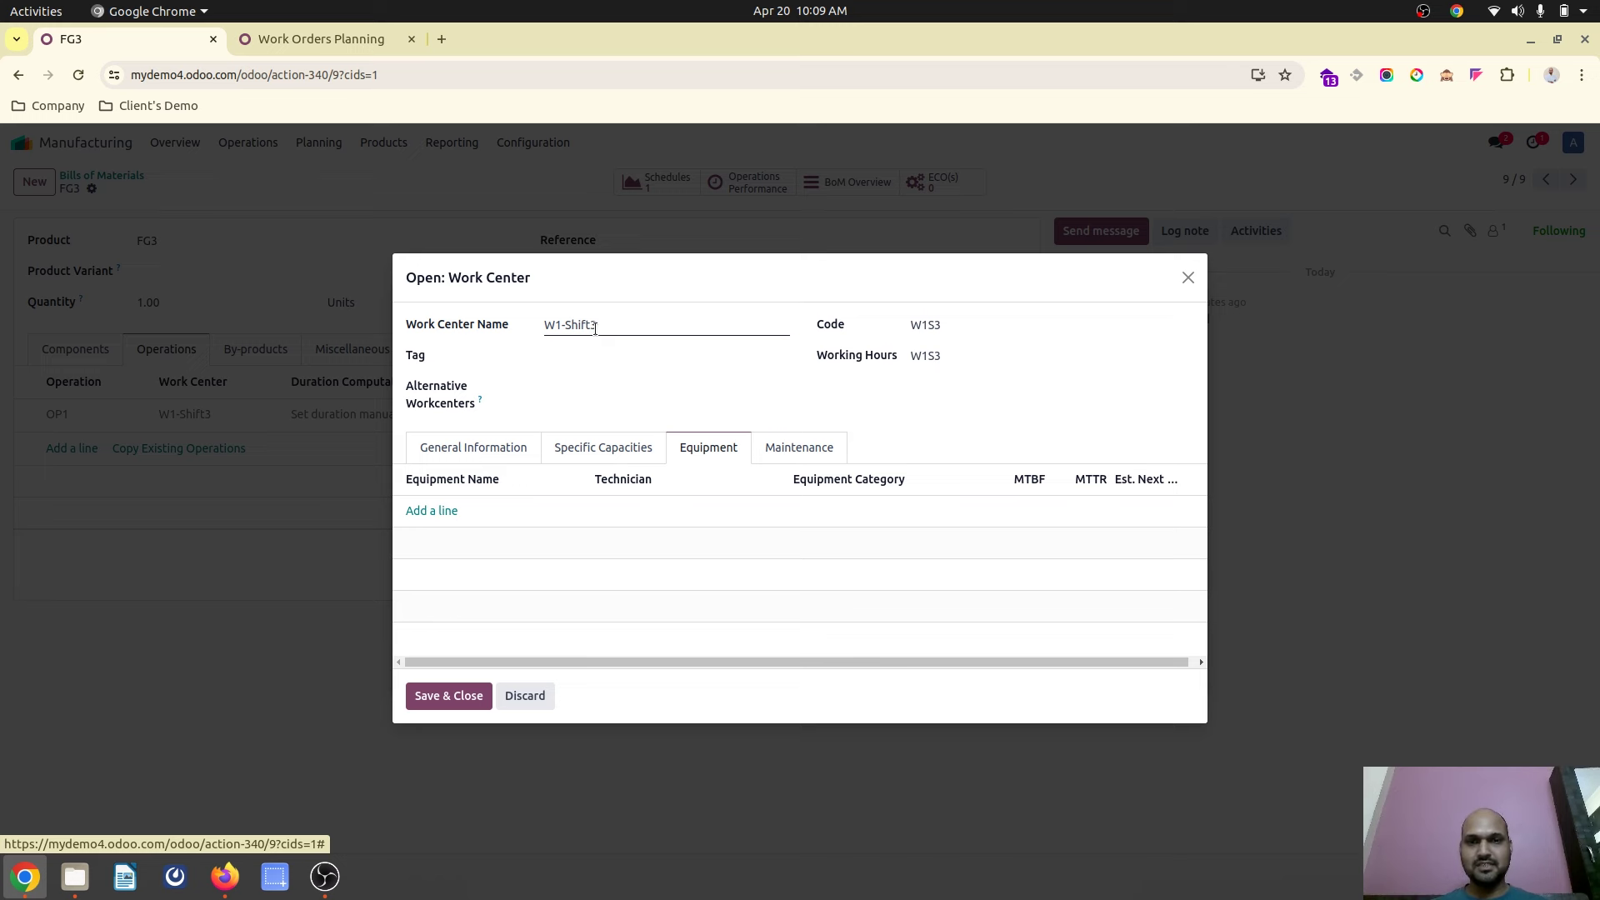
{"action": "left_click", "coordinate": [528, 695]}
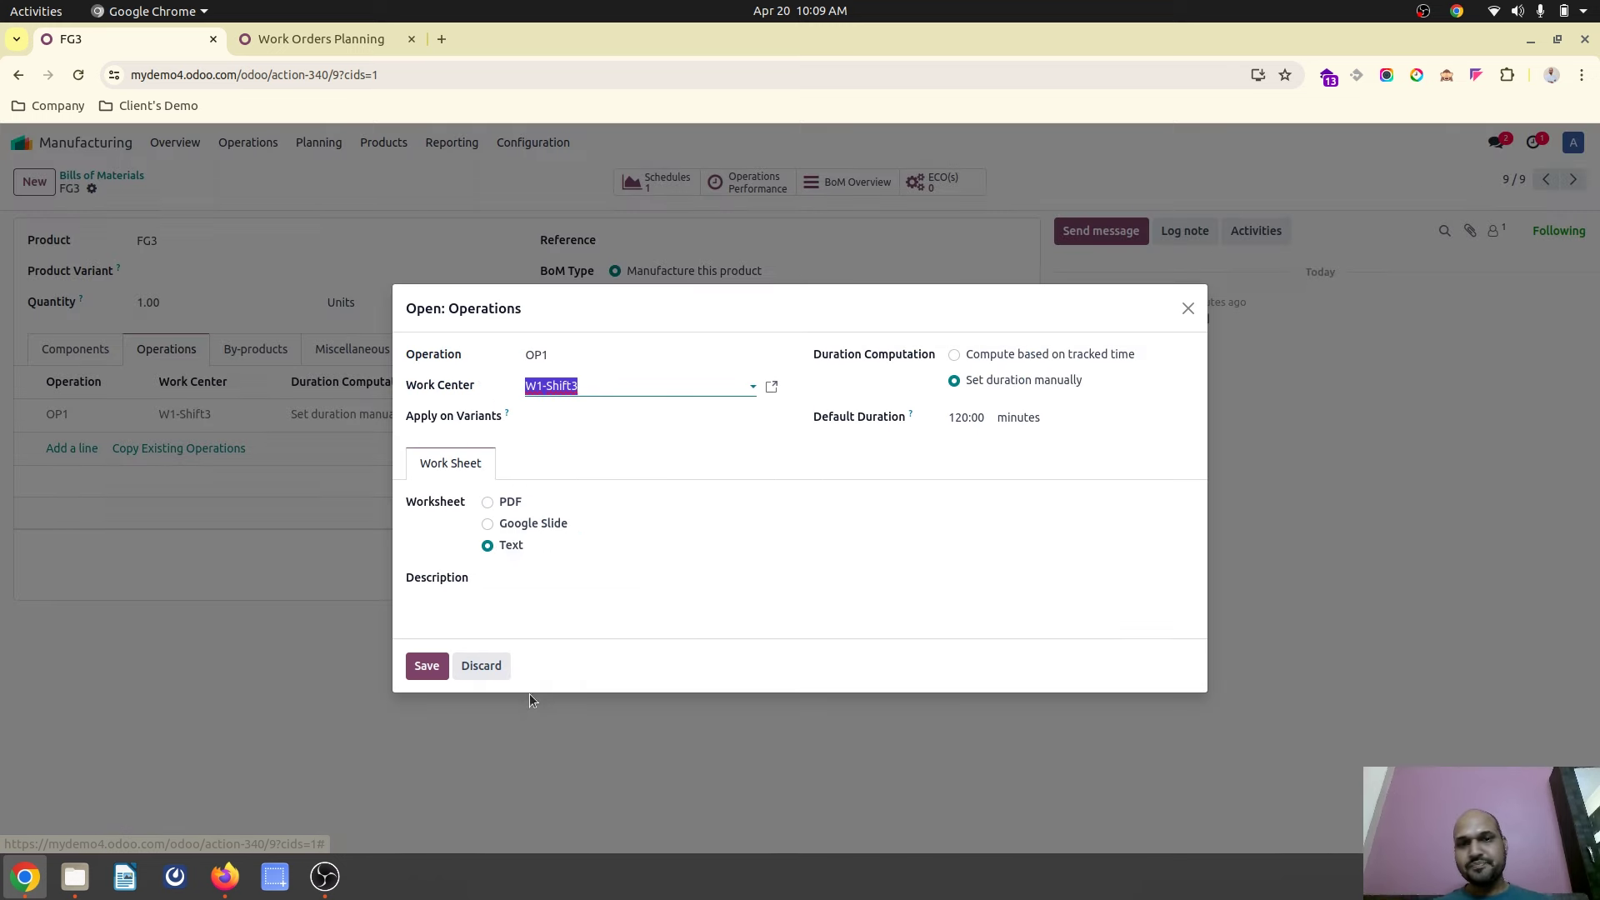
{"action": "left_click", "coordinate": [489, 676]}
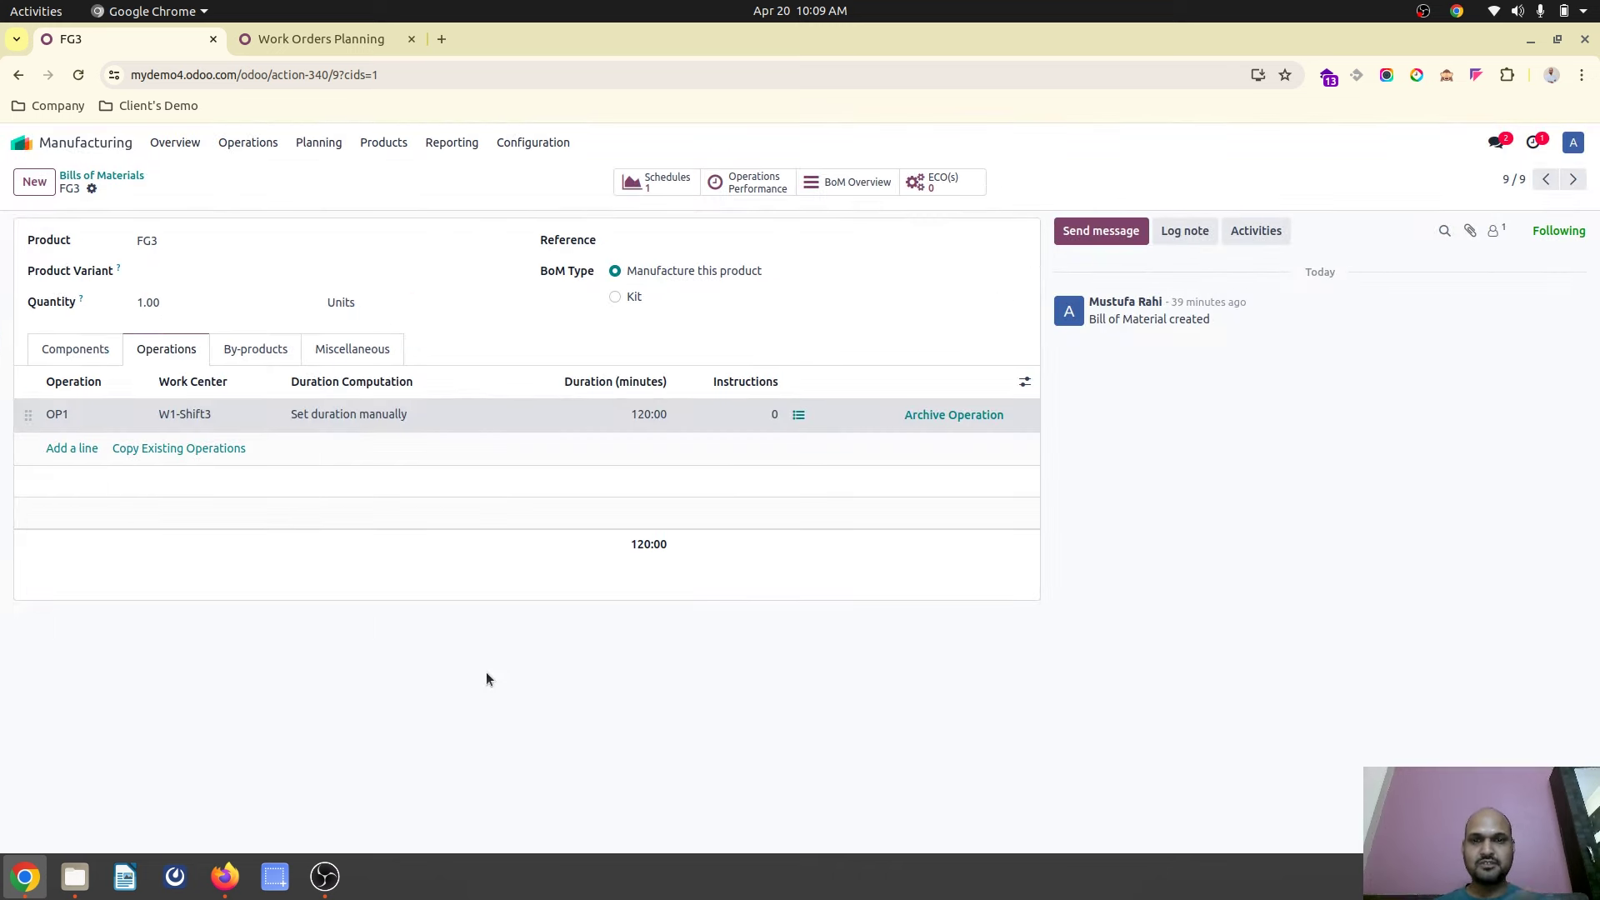
In the Work Orders Planning tab, list manufacturing orders and inspect WH/MO/00033.
{"action": "left_click", "coordinate": [101, 175]}
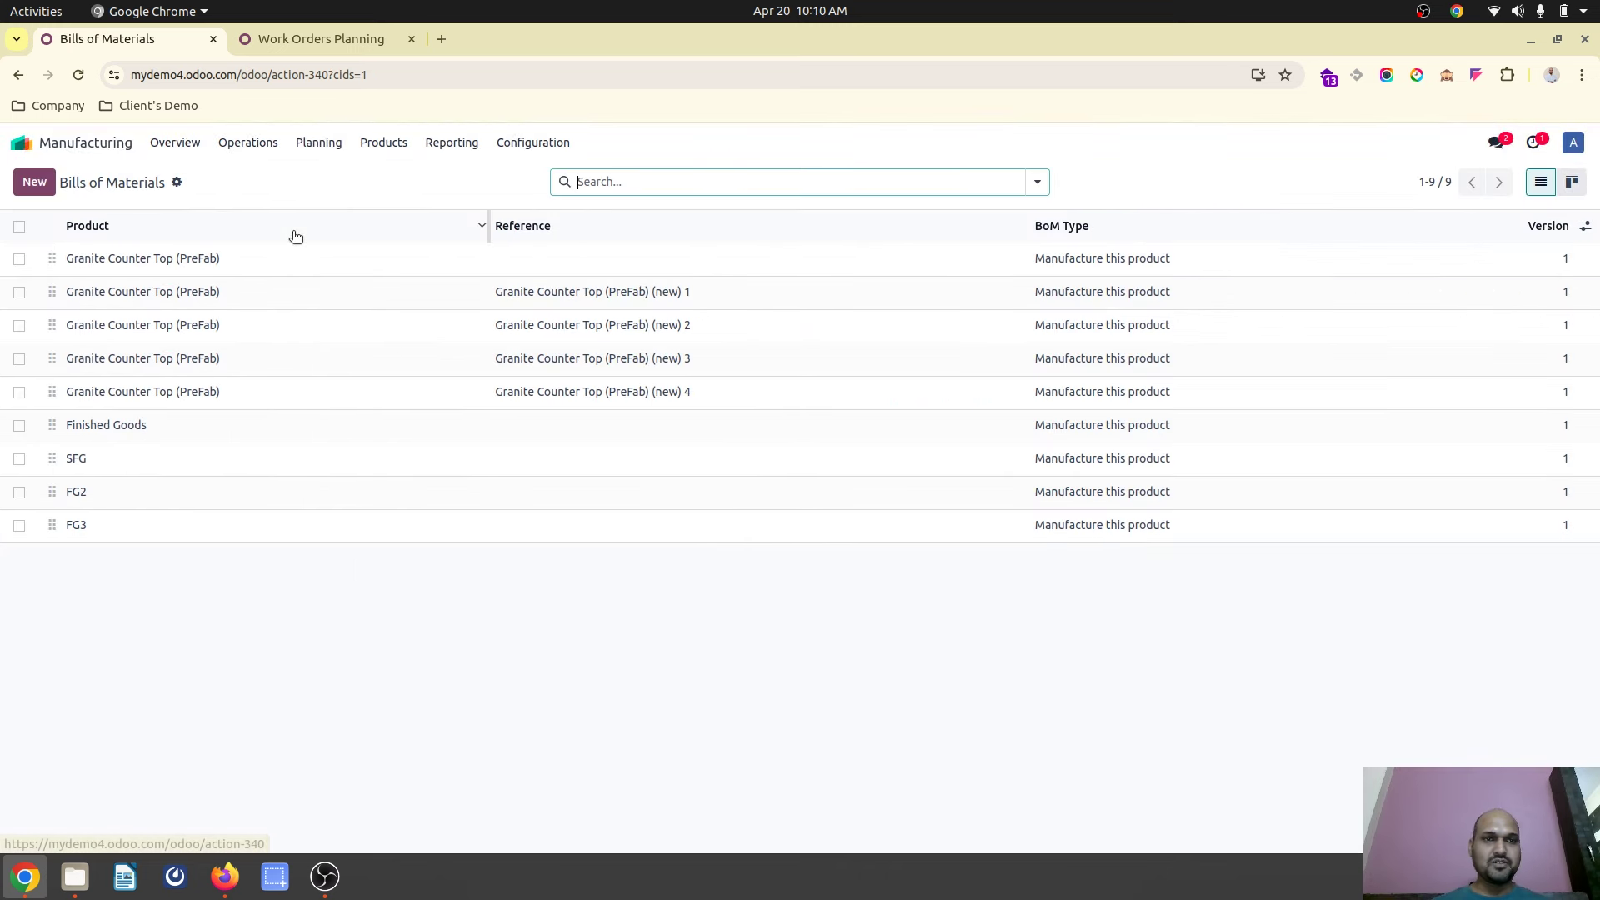
{"action": "left_click", "coordinate": [338, 42]}
{"action": "left_click", "coordinate": [247, 143]}
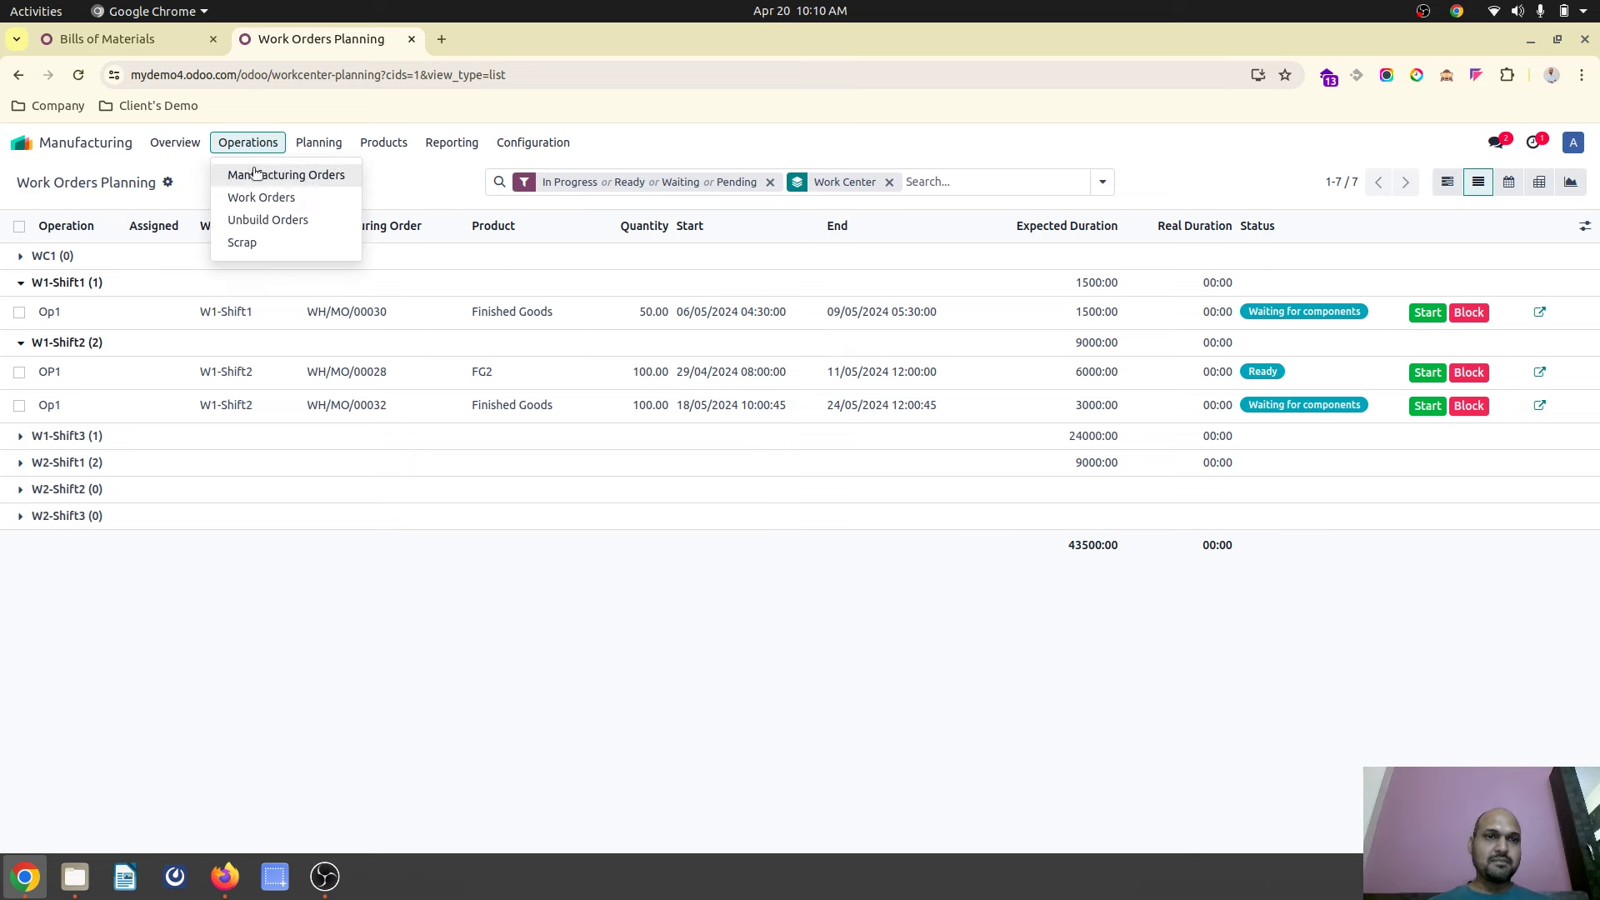
{"action": "left_click", "coordinate": [255, 174]}
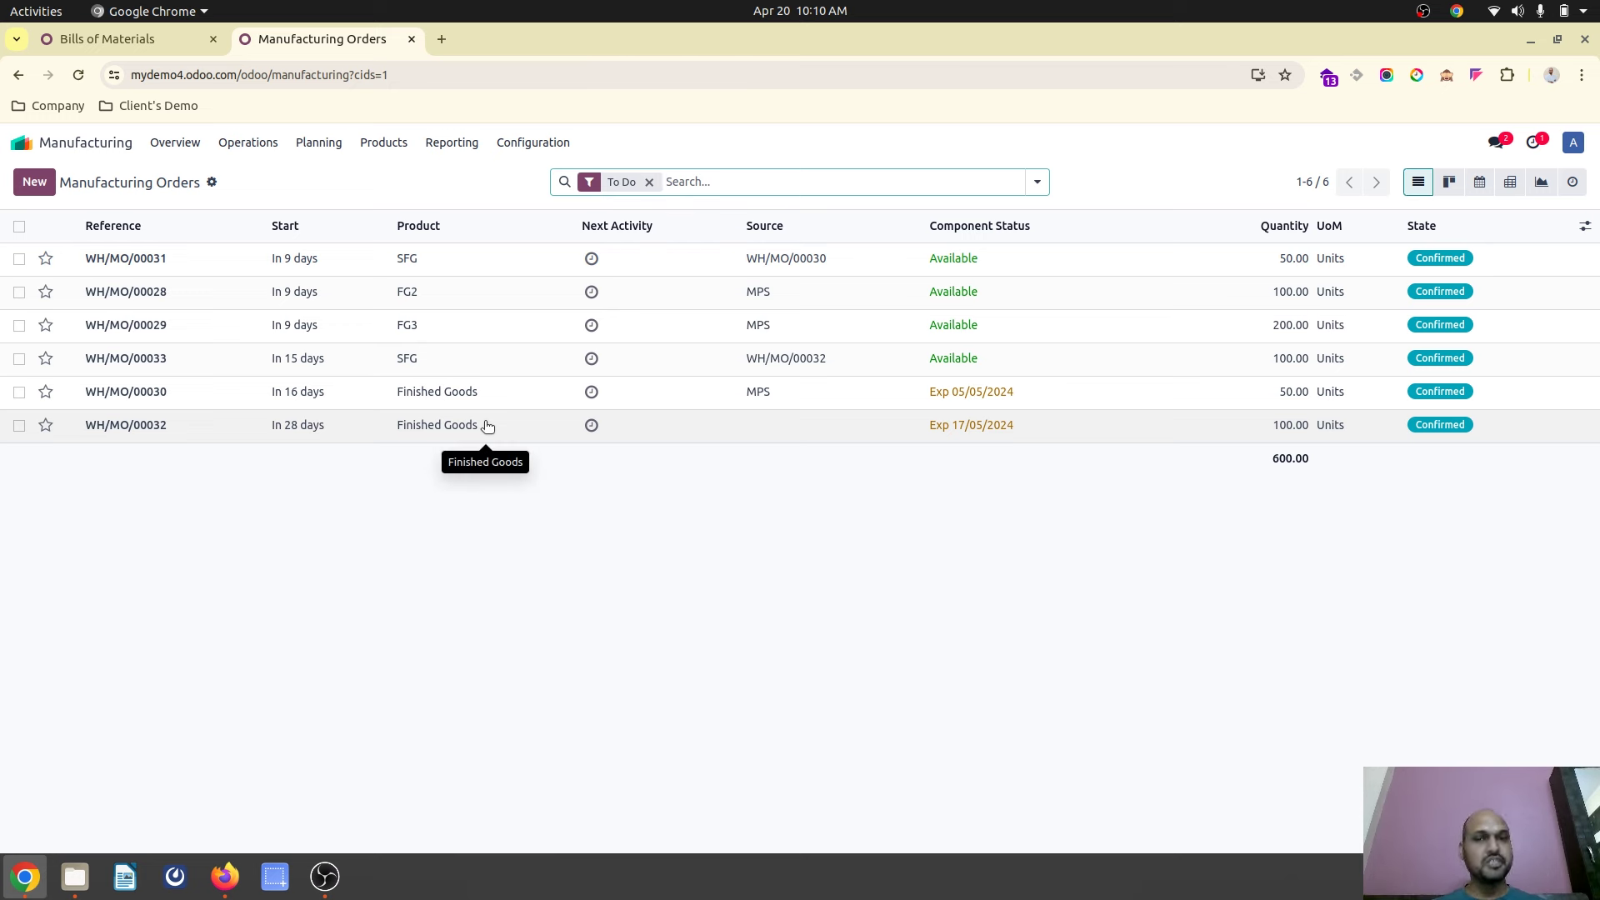
{"action": "left_click", "coordinate": [461, 364]}
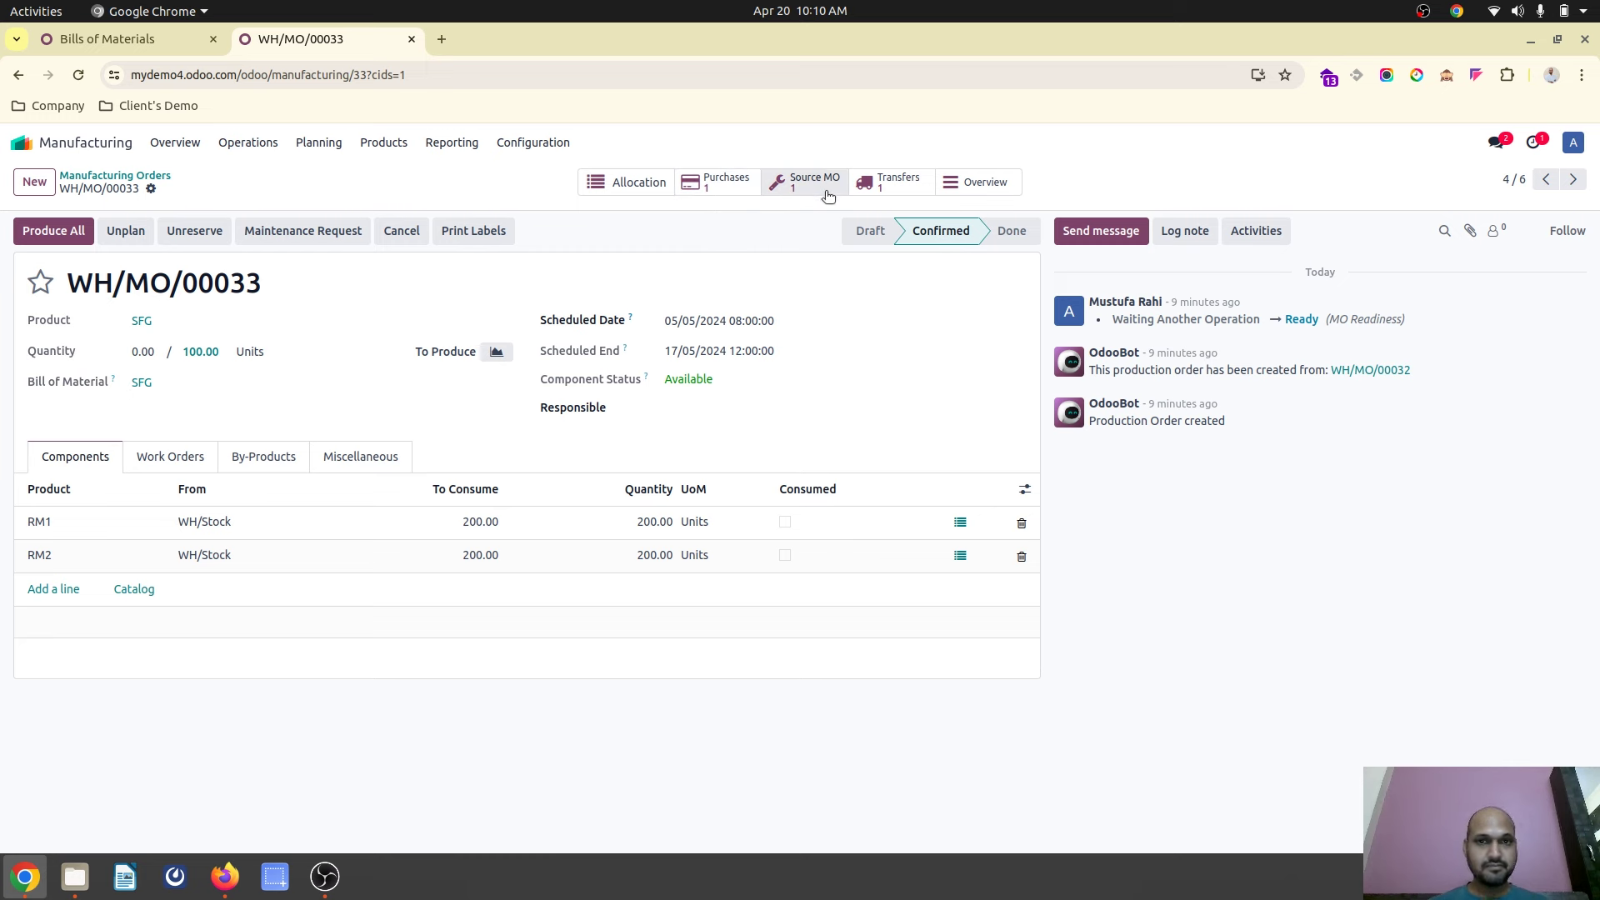
{"action": "left_click", "coordinate": [121, 176]}
Show Planning by Workcenter on a Year scale and check WH/MO/00030's dates.
{"action": "left_click", "coordinate": [340, 144]}
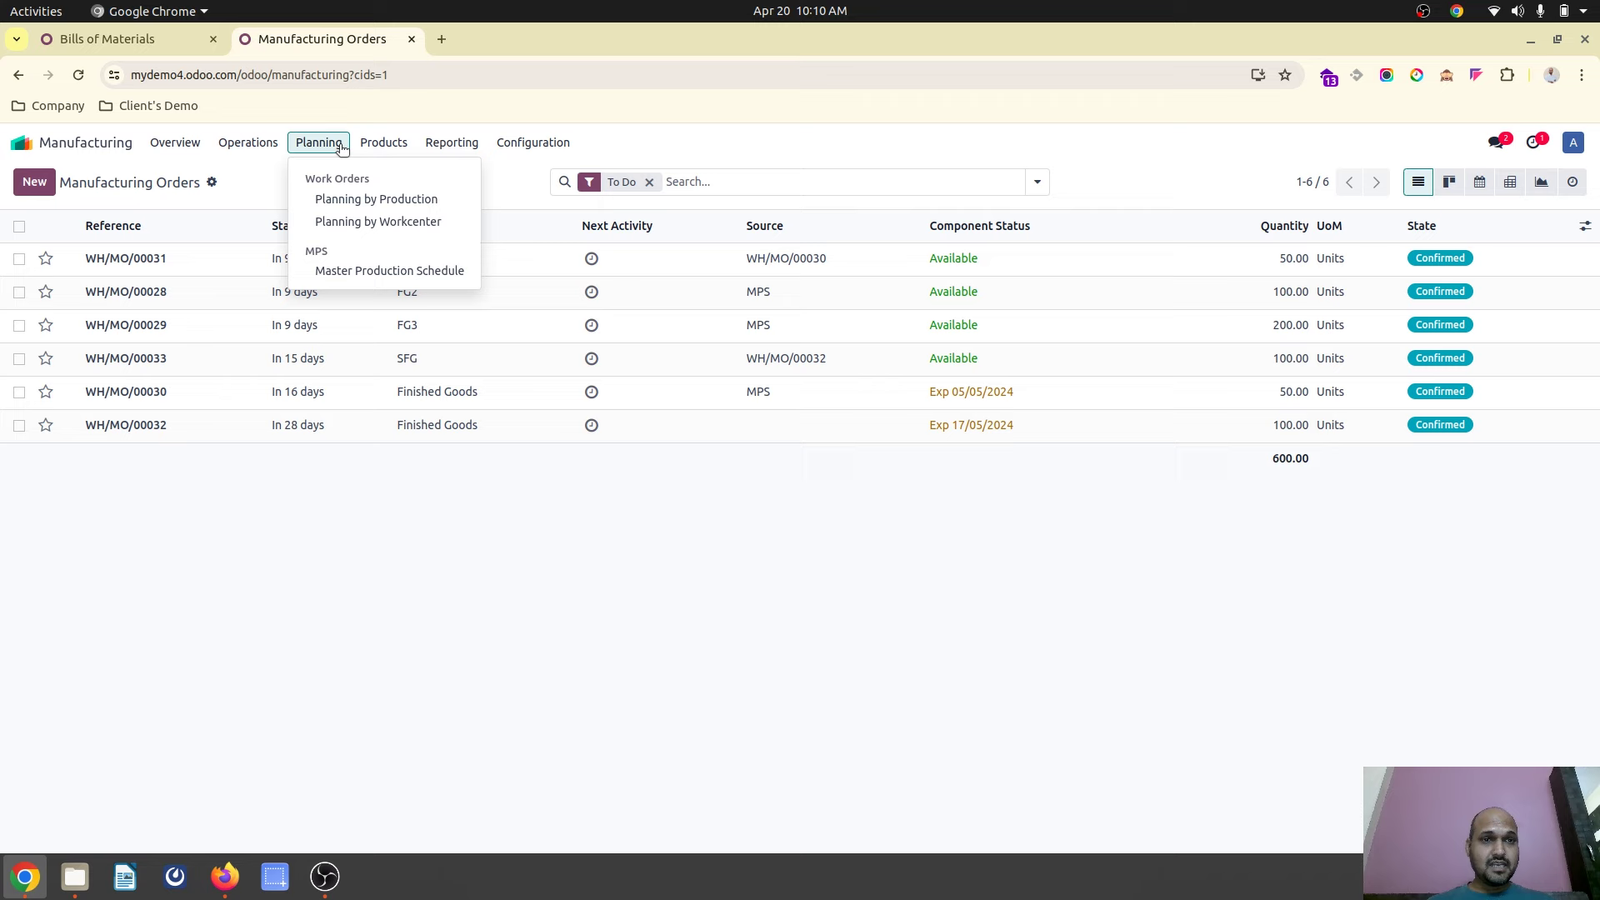
{"action": "left_click", "coordinate": [342, 221]}
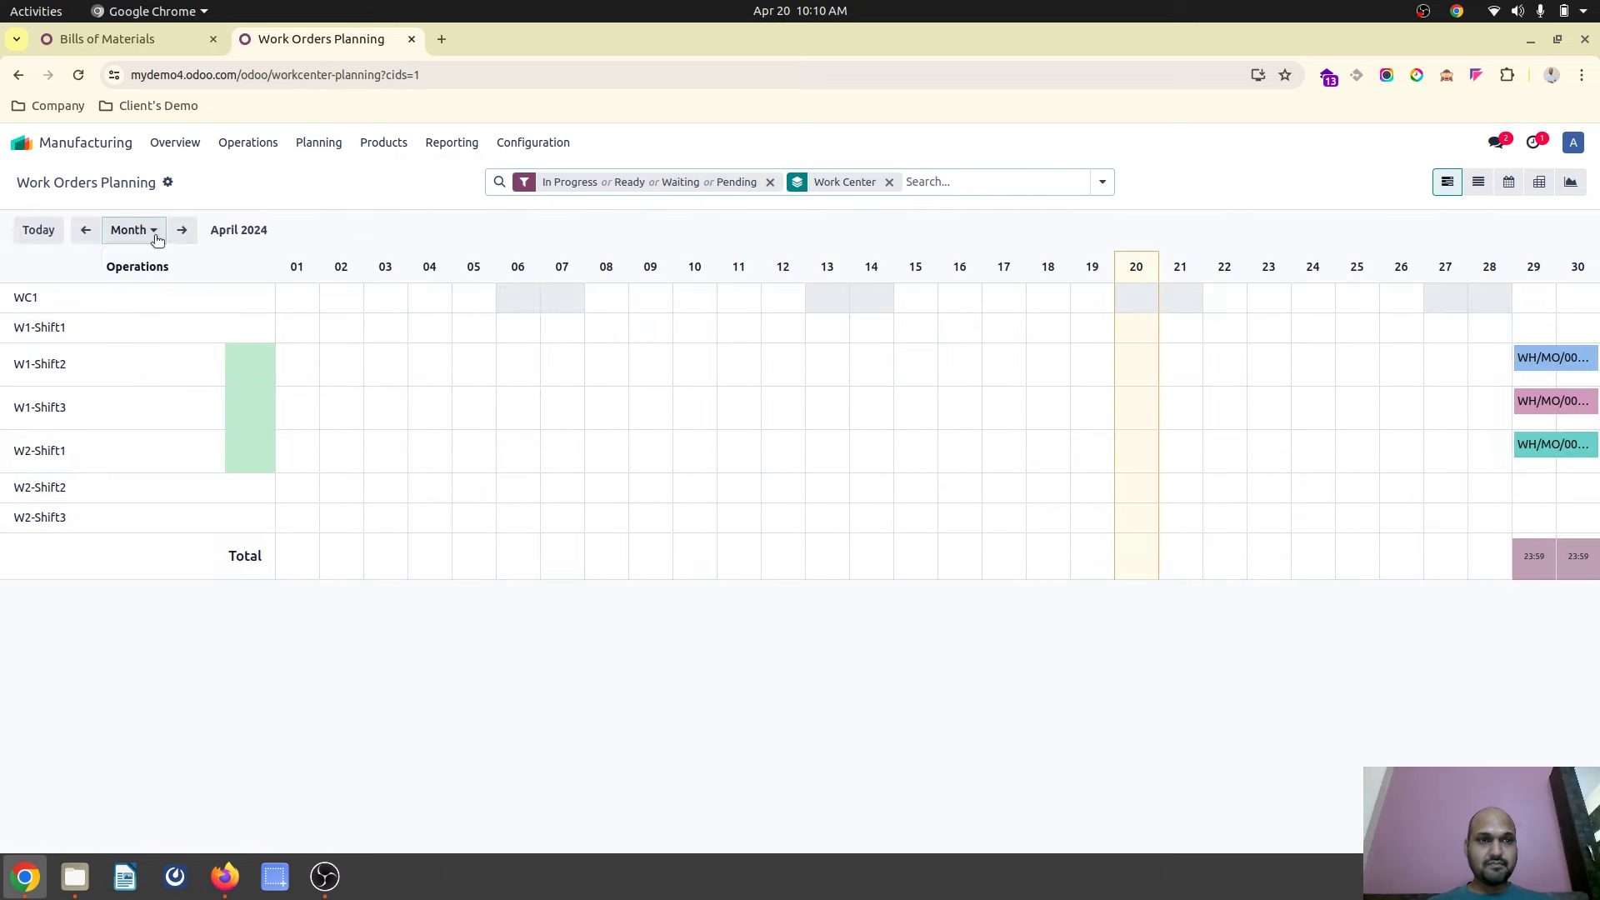
{"action": "left_click", "coordinate": [133, 230]}
{"action": "left_click", "coordinate": [166, 342]}
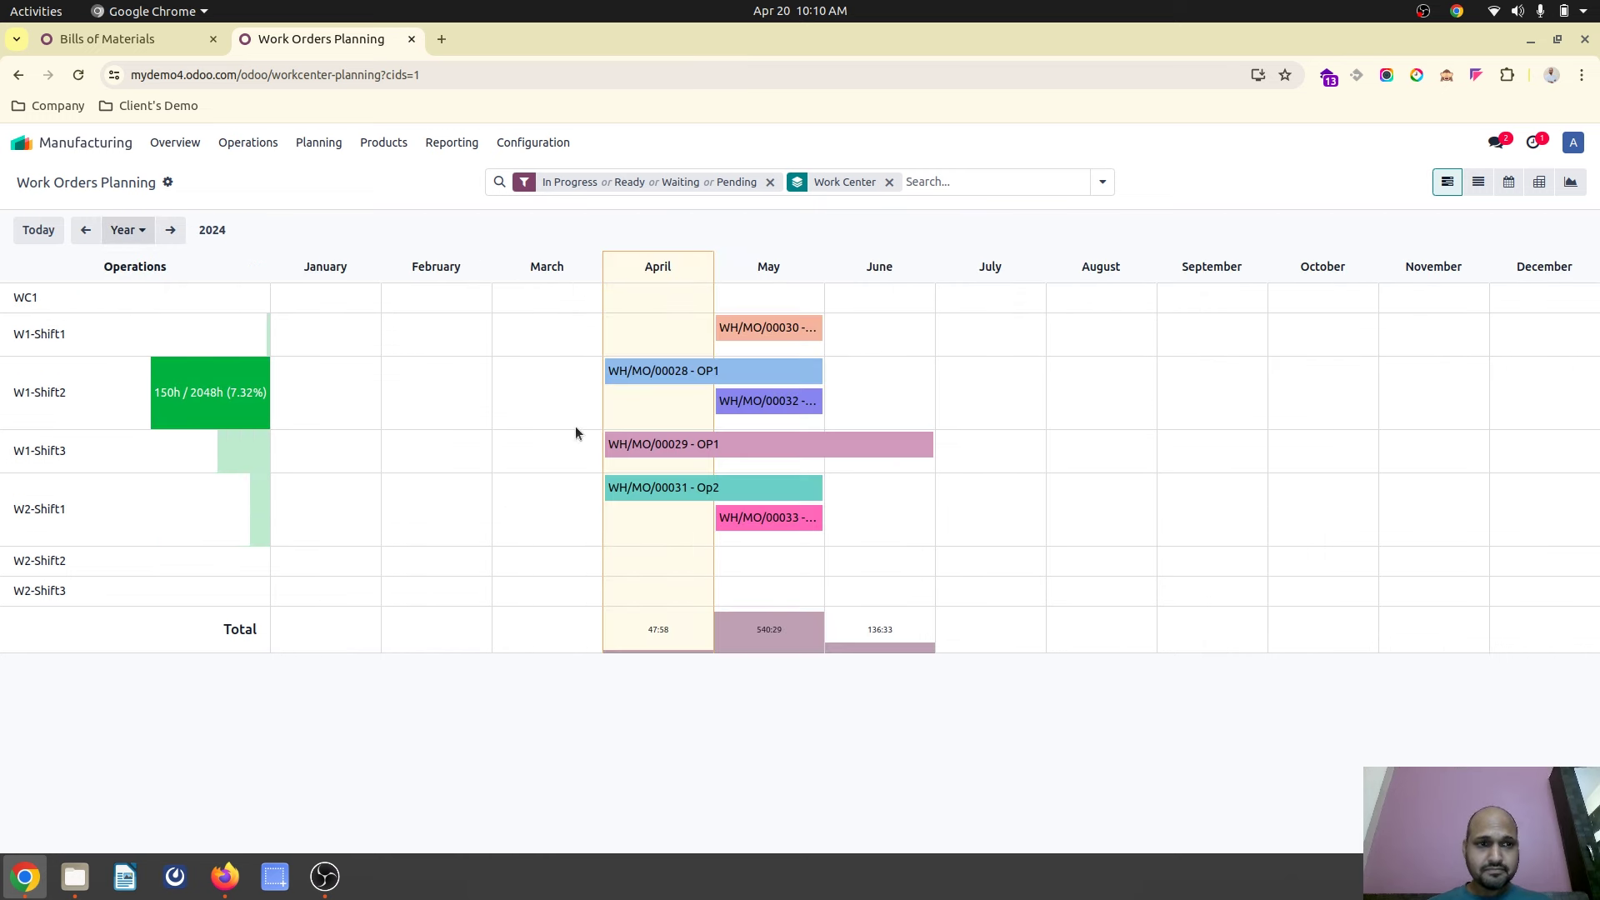
{"action": "left_click", "coordinate": [774, 327]}
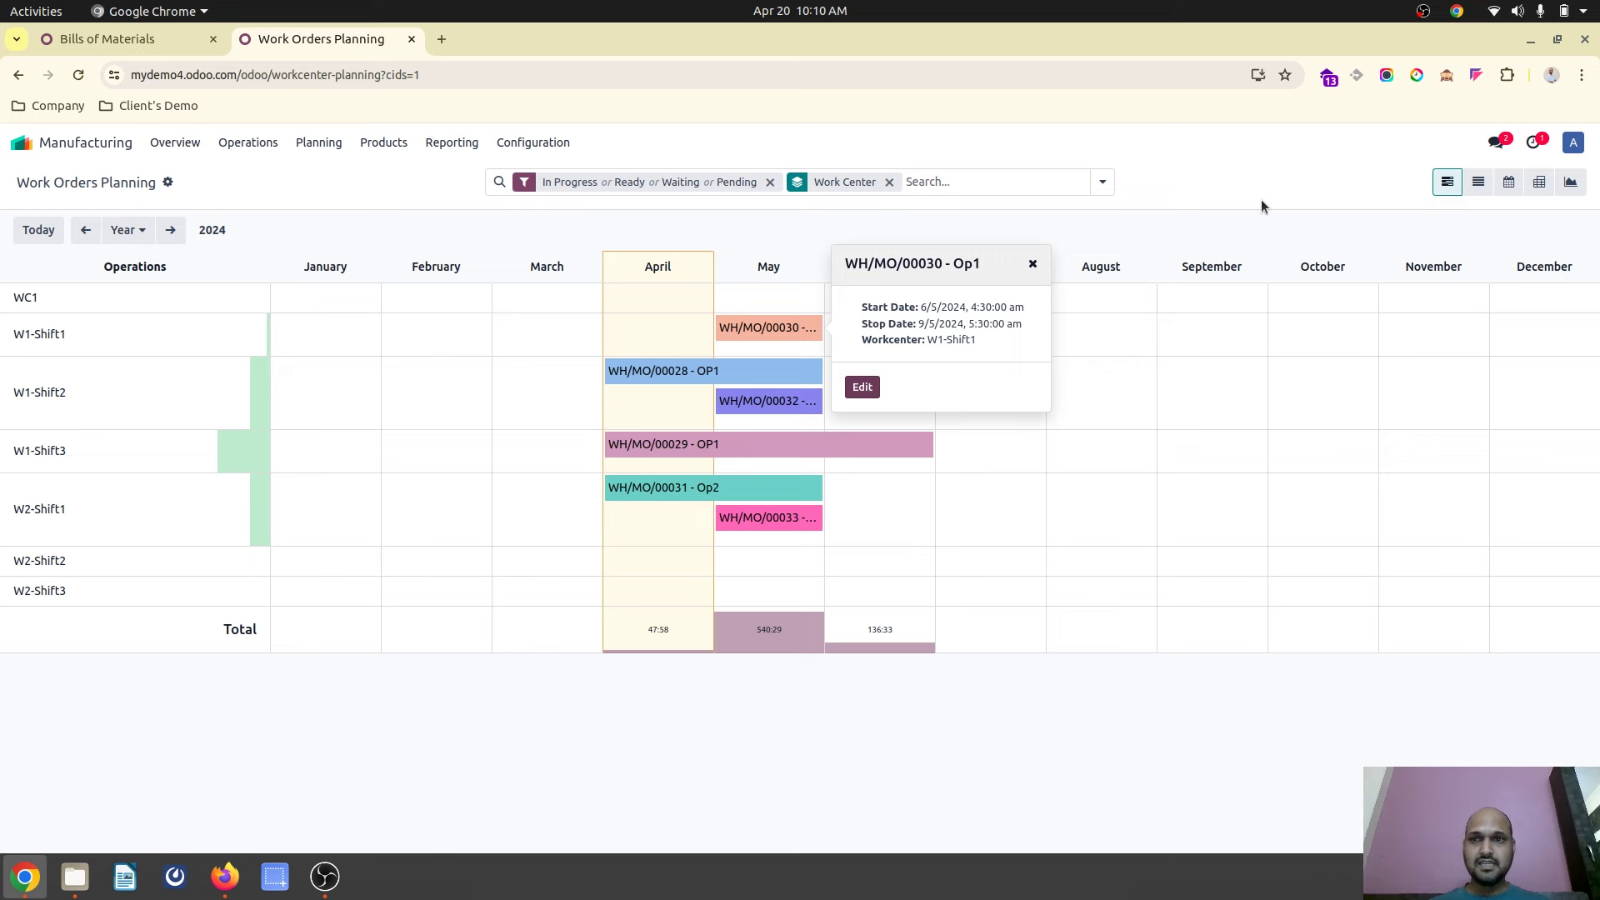
Review work orders grouped by W1-Shift1 through W2-Shift1 in list view, then list manufacturing orders.
{"action": "left_click", "coordinate": [1479, 183]}
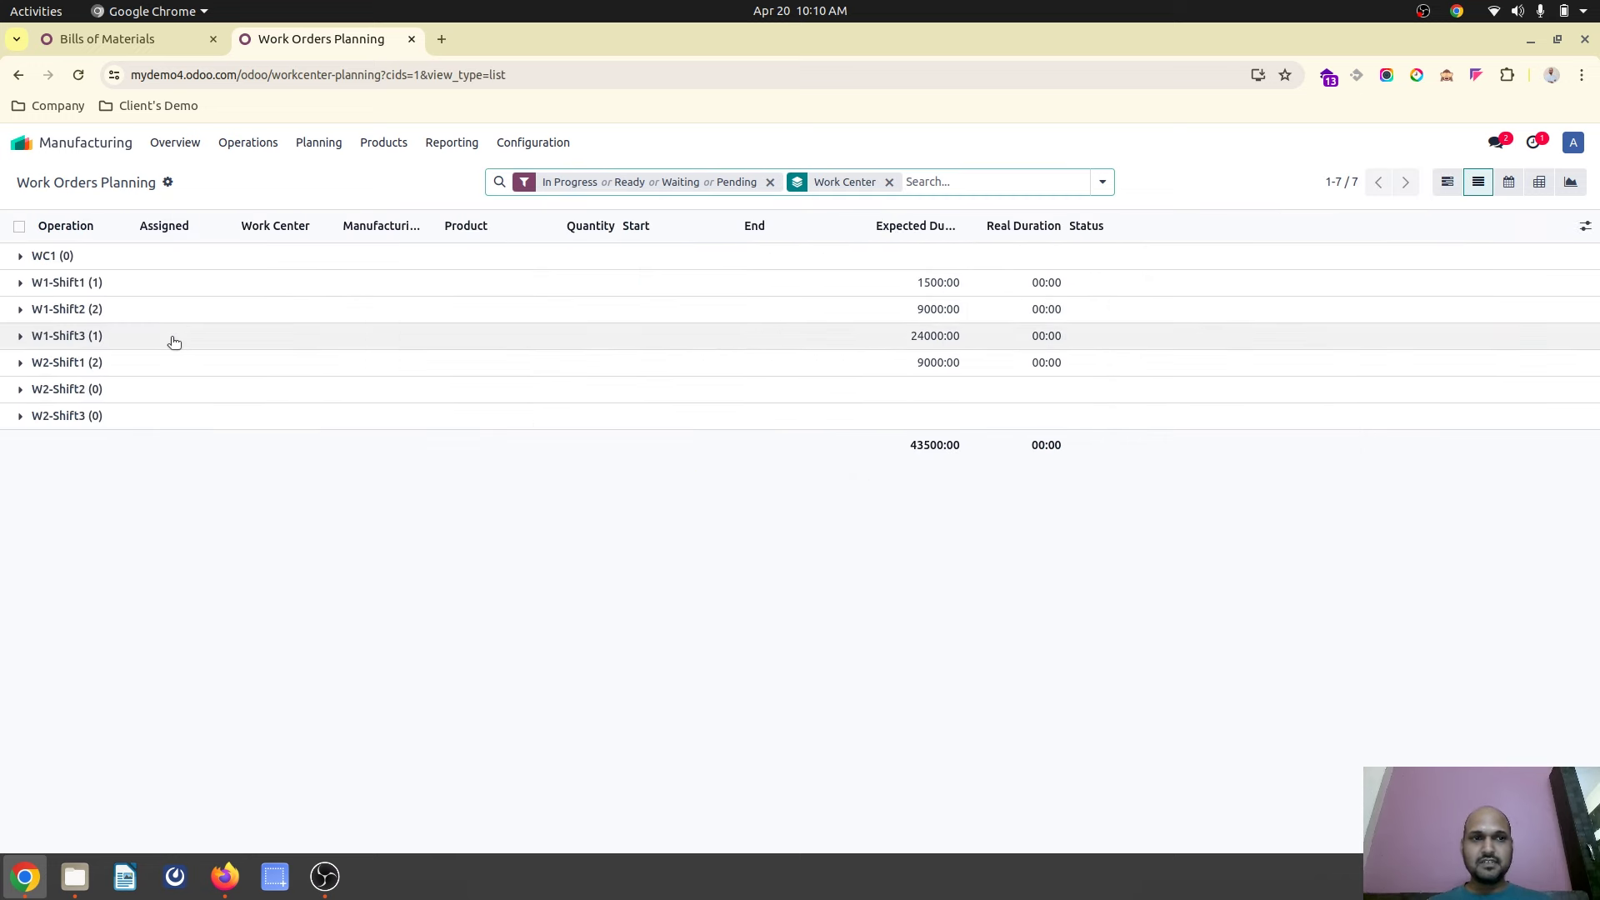
{"action": "left_click", "coordinate": [117, 284]}
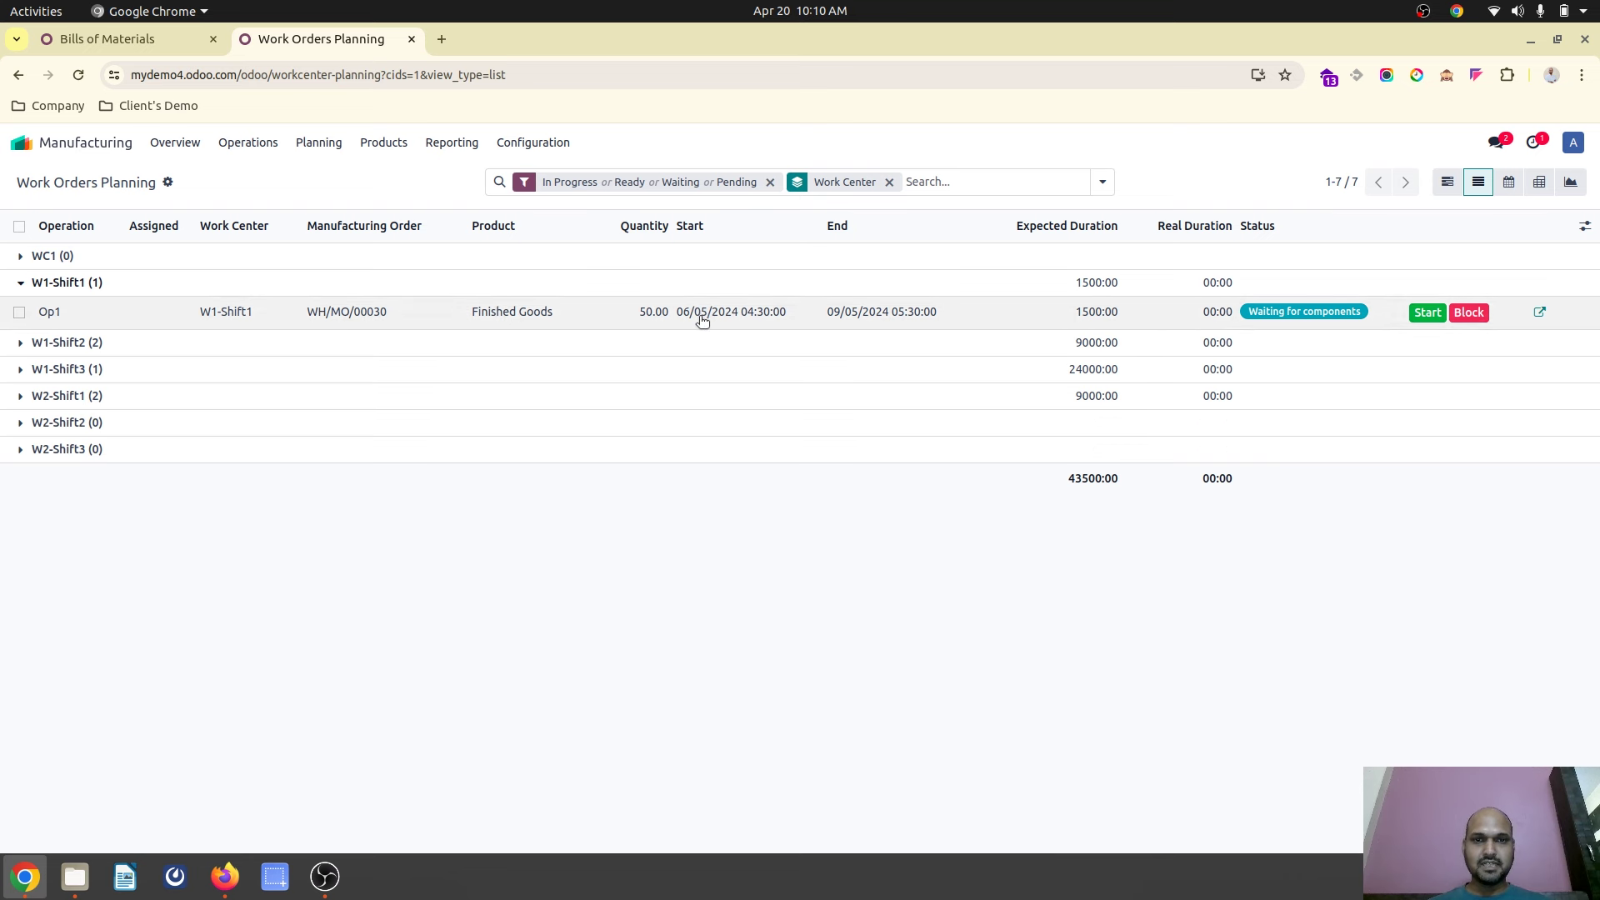
{"action": "left_click", "coordinate": [74, 349]}
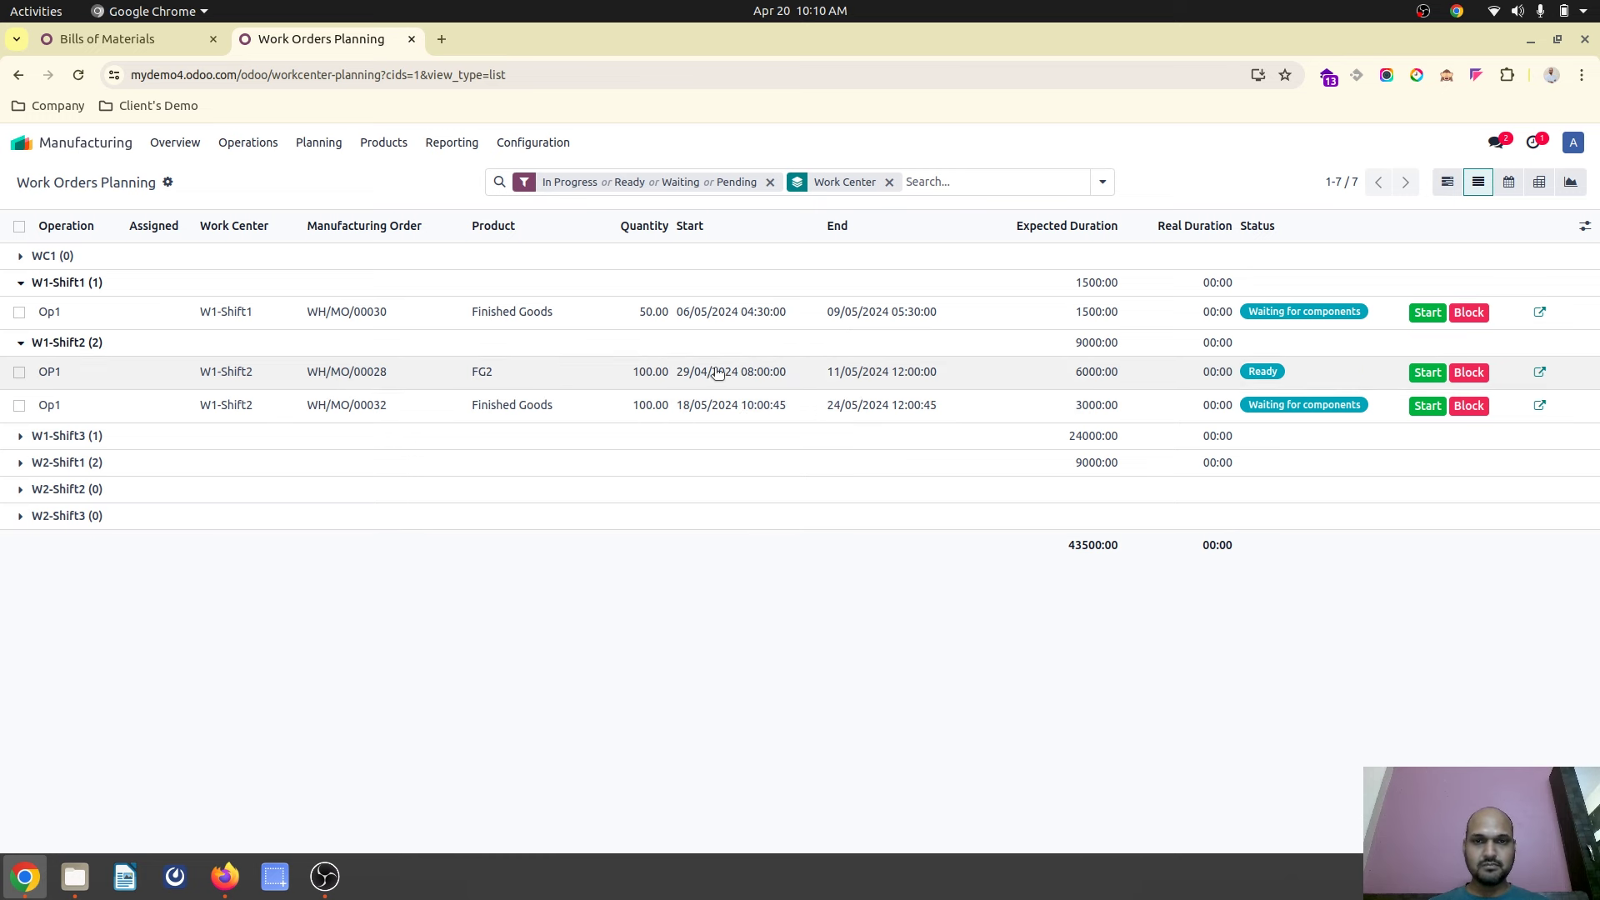
{"action": "left_click", "coordinate": [122, 448]}
{"action": "left_click", "coordinate": [125, 497]}
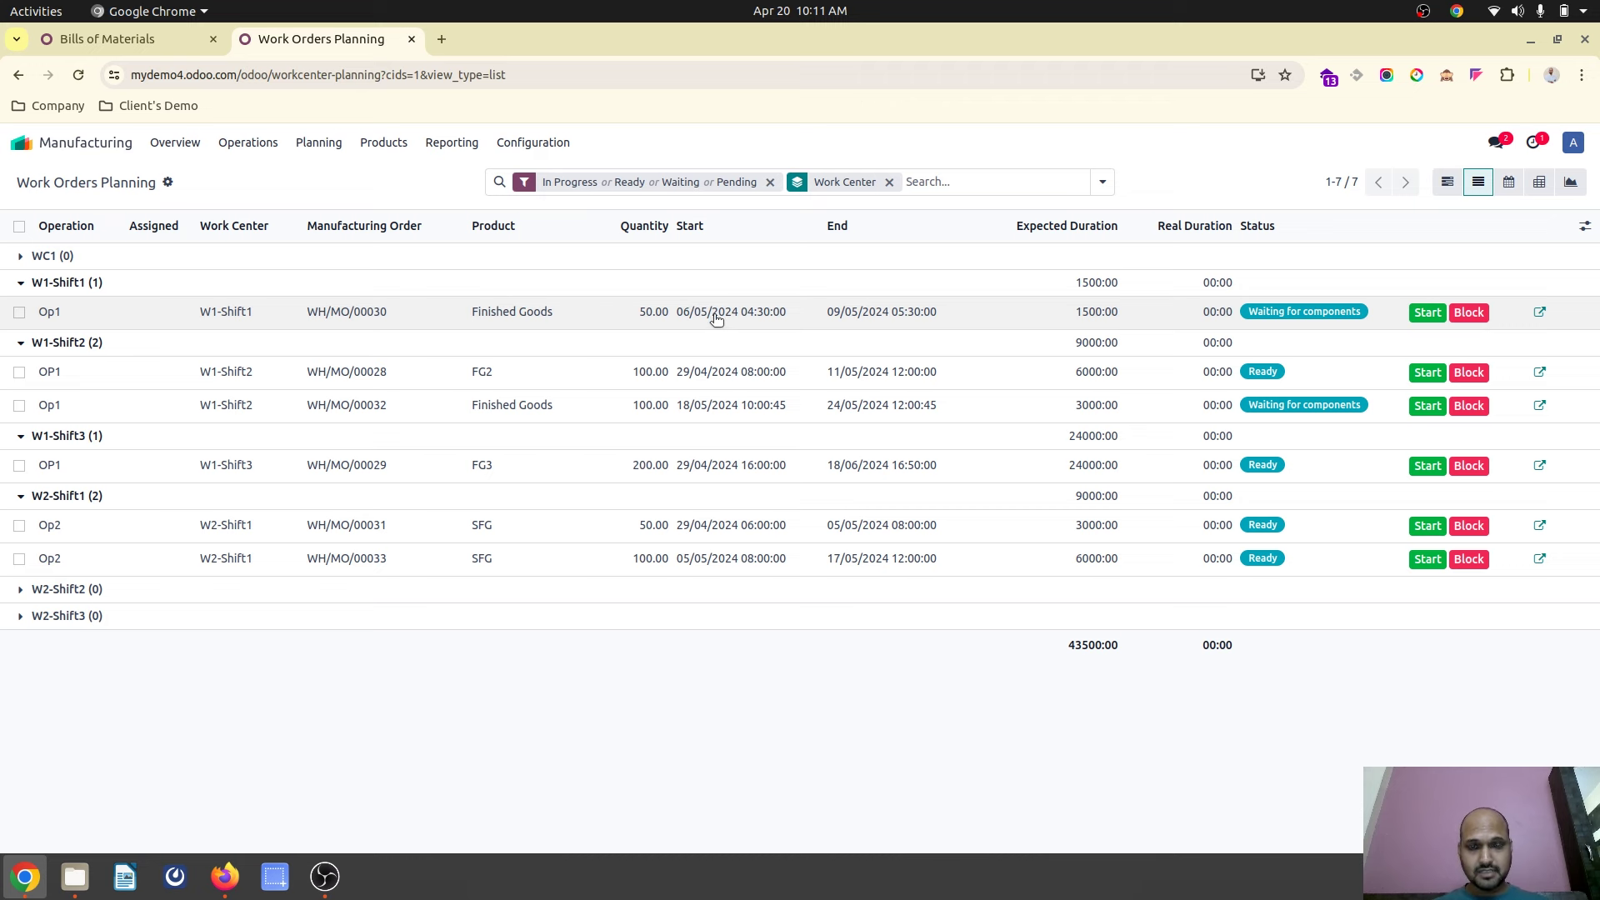
{"action": "left_click", "coordinate": [248, 143]}
{"action": "left_click", "coordinate": [265, 172]}
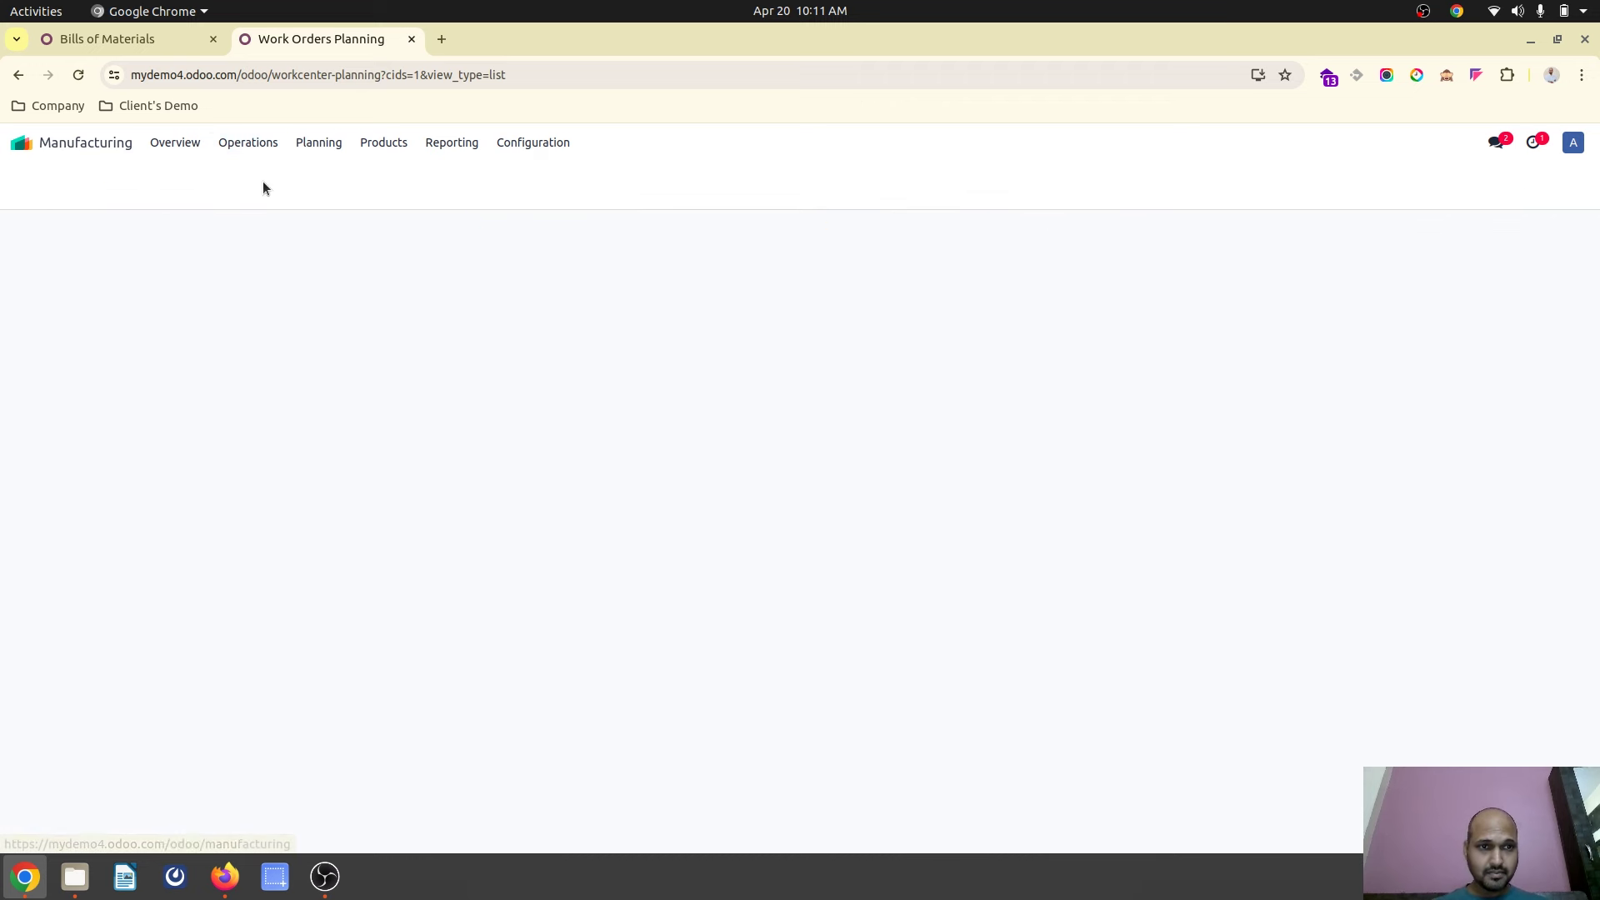
Start a new Finished Goods manufacturing order scheduled for 1 May 2024.
{"action": "key", "text": "alt+c"}
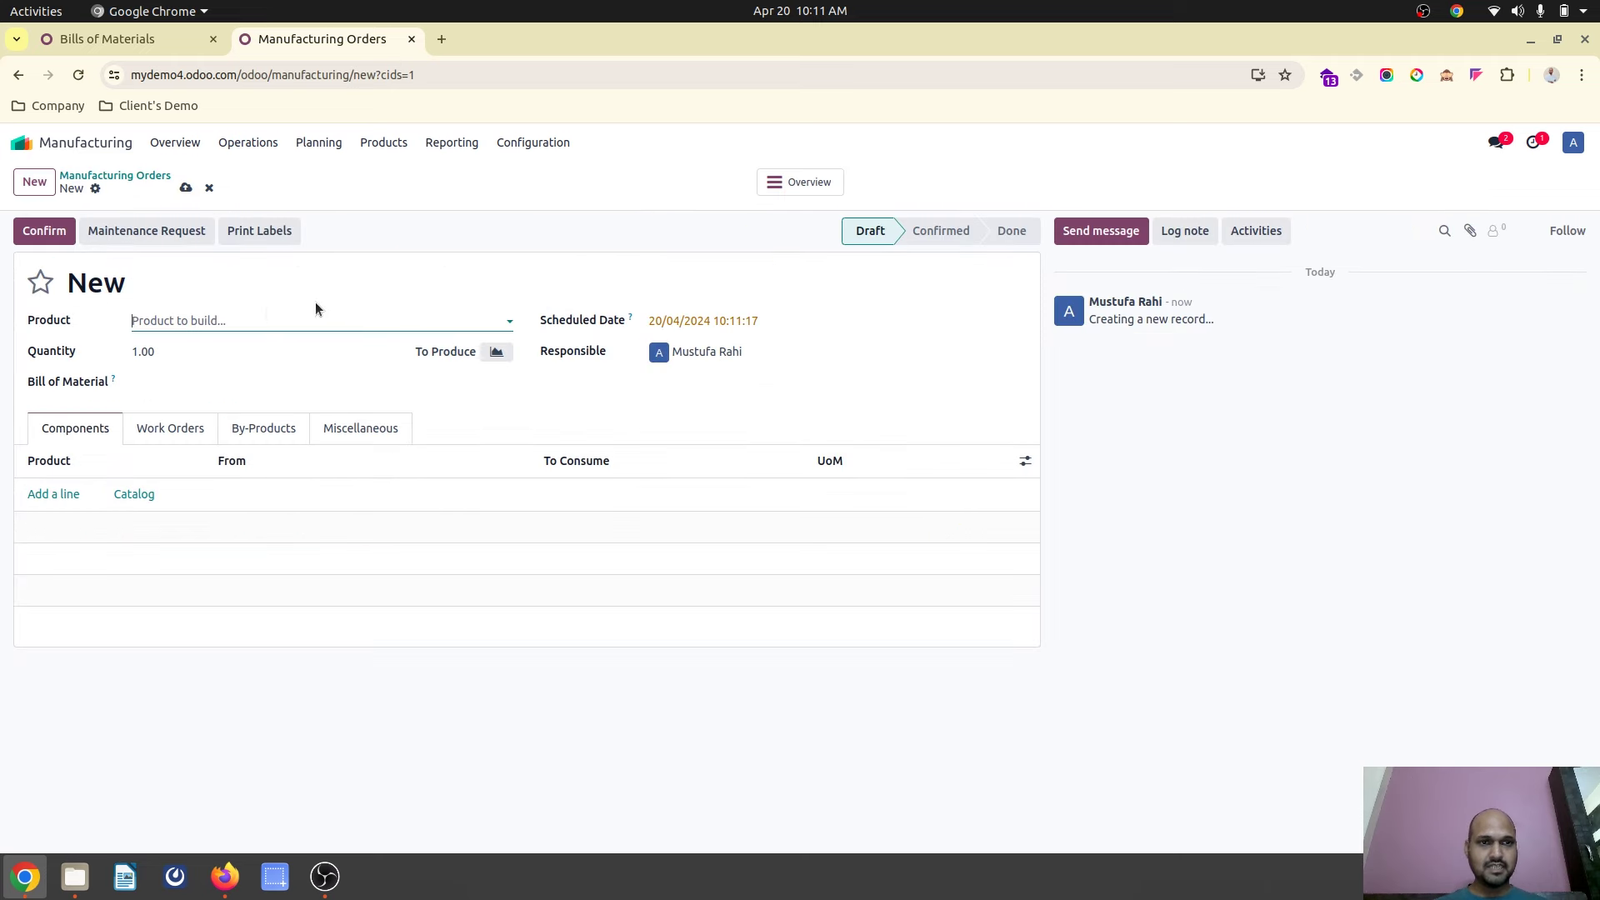
{"action": "type", "text": "Bo"}
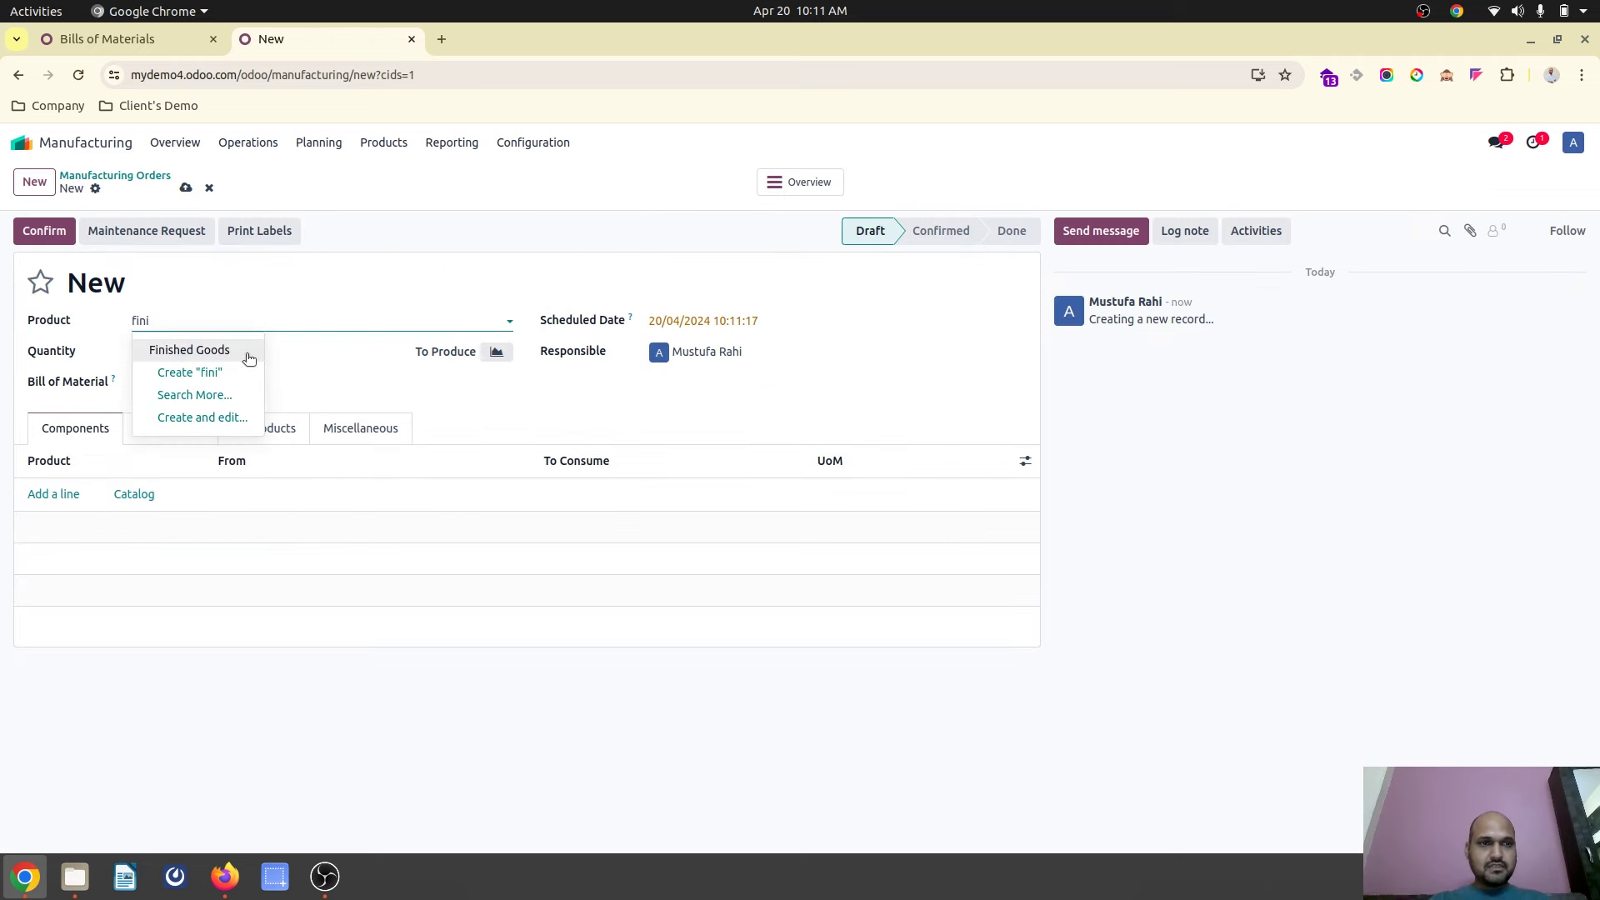
{"action": "key", "text": "BackSpace"}
{"action": "key", "text": "BackSpace"}
{"action": "left_click", "coordinate": [687, 322]}
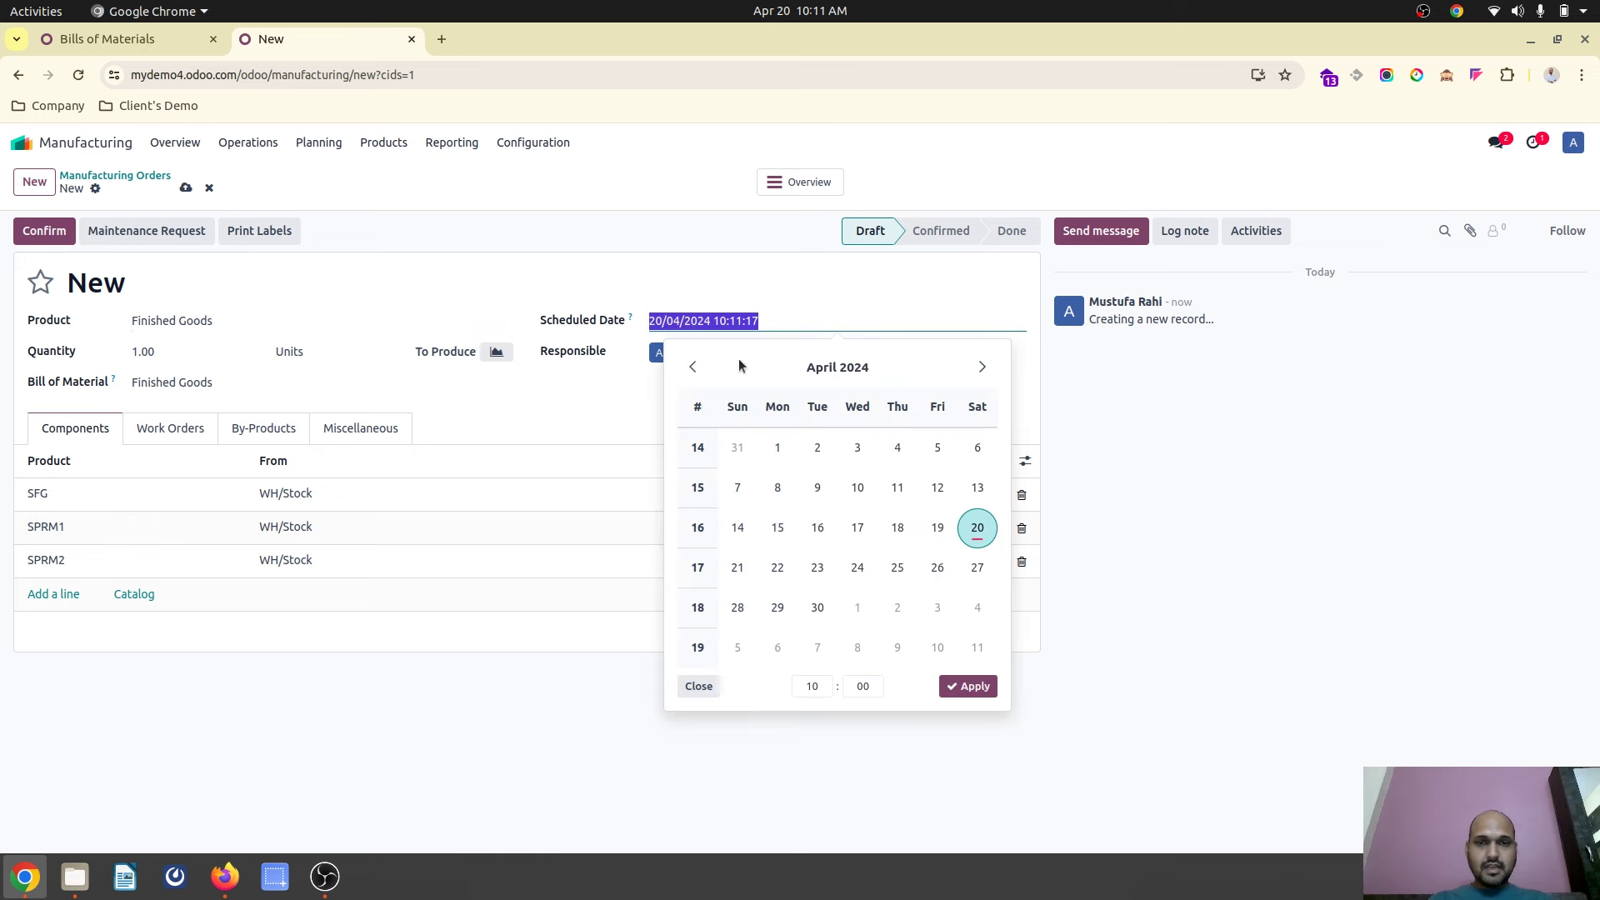
{"action": "left_click", "coordinate": [858, 608]}
{"action": "left_click", "coordinate": [716, 253]}
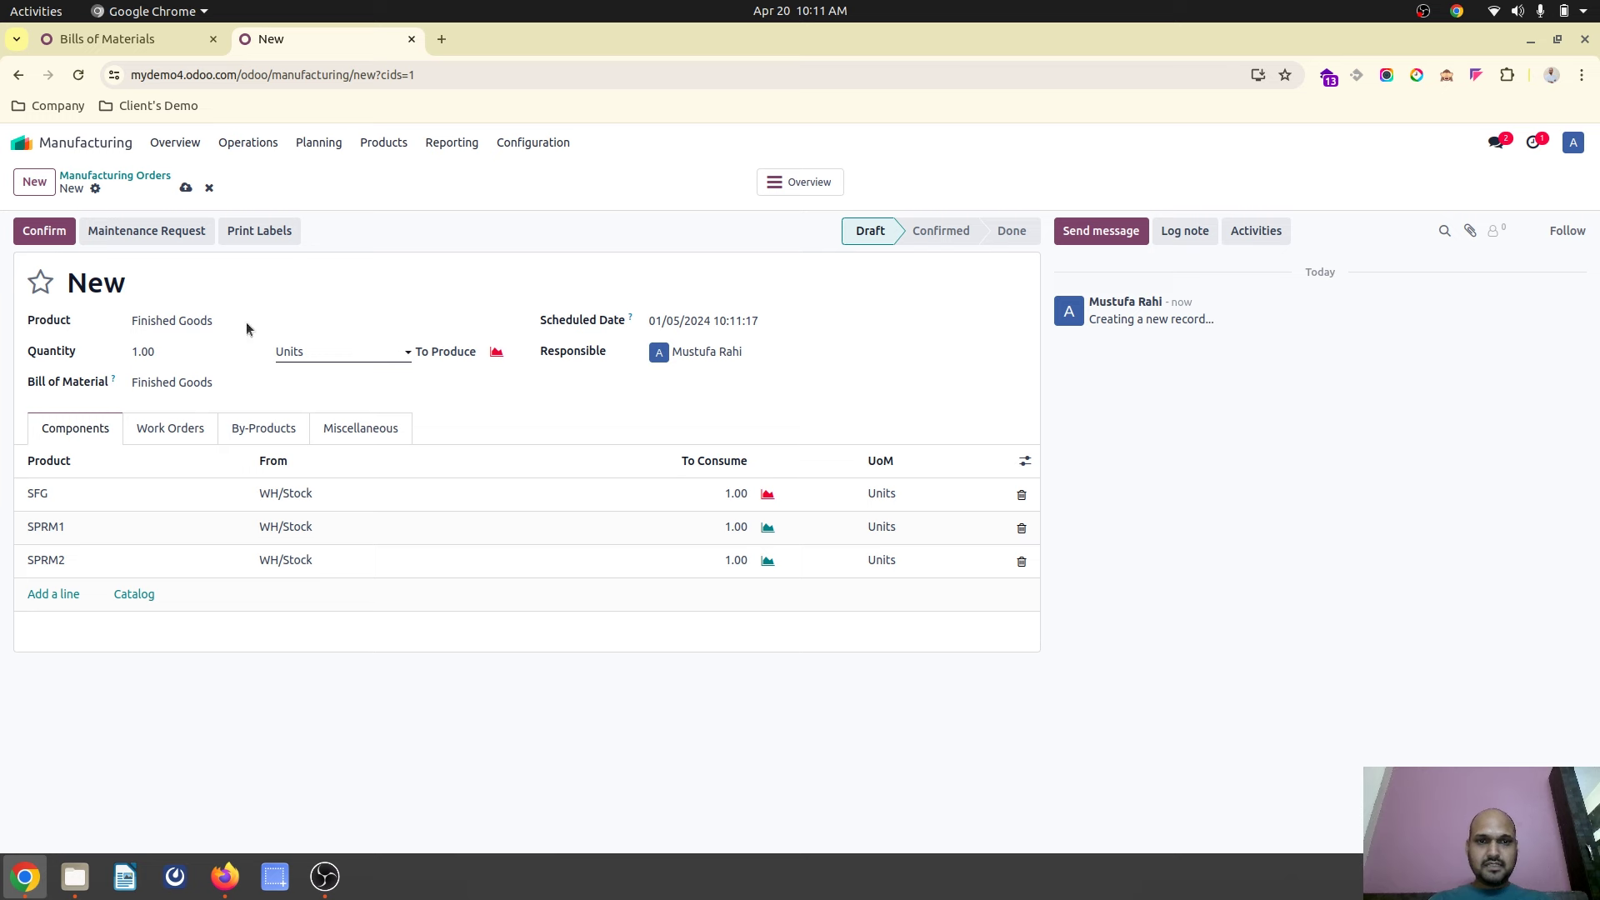
Set quantity 30, confirm order WH/MO/00034, and open child SFG order WH/MO/00035.
{"action": "left_click", "coordinate": [181, 350]}
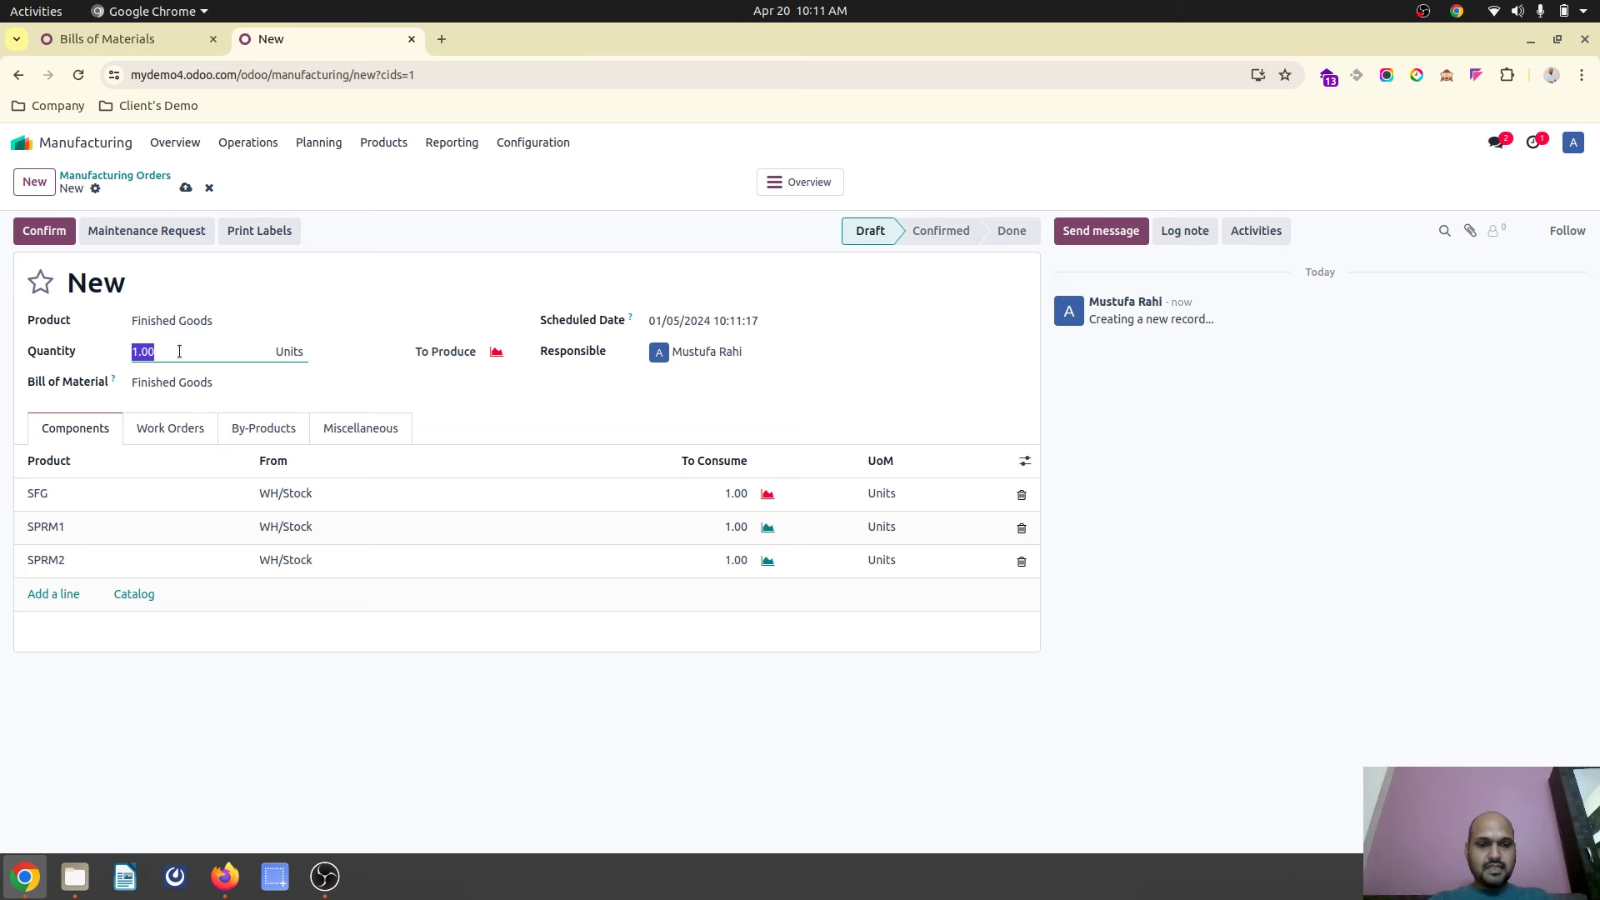
{"action": "type", "text": "30"}
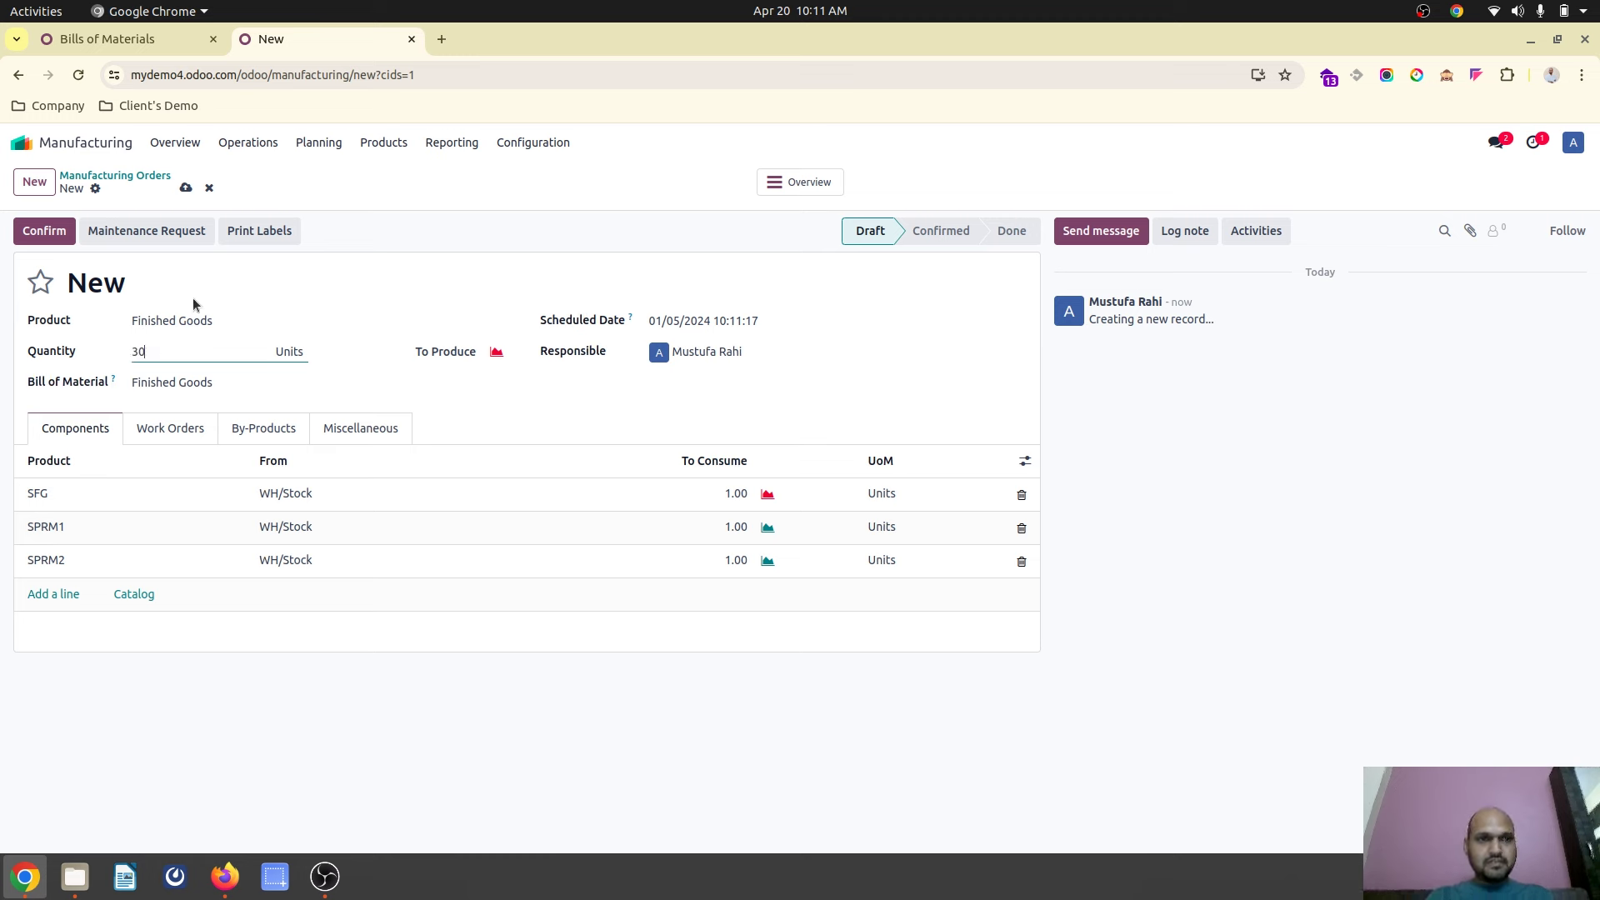
{"action": "left_click", "coordinate": [474, 409]}
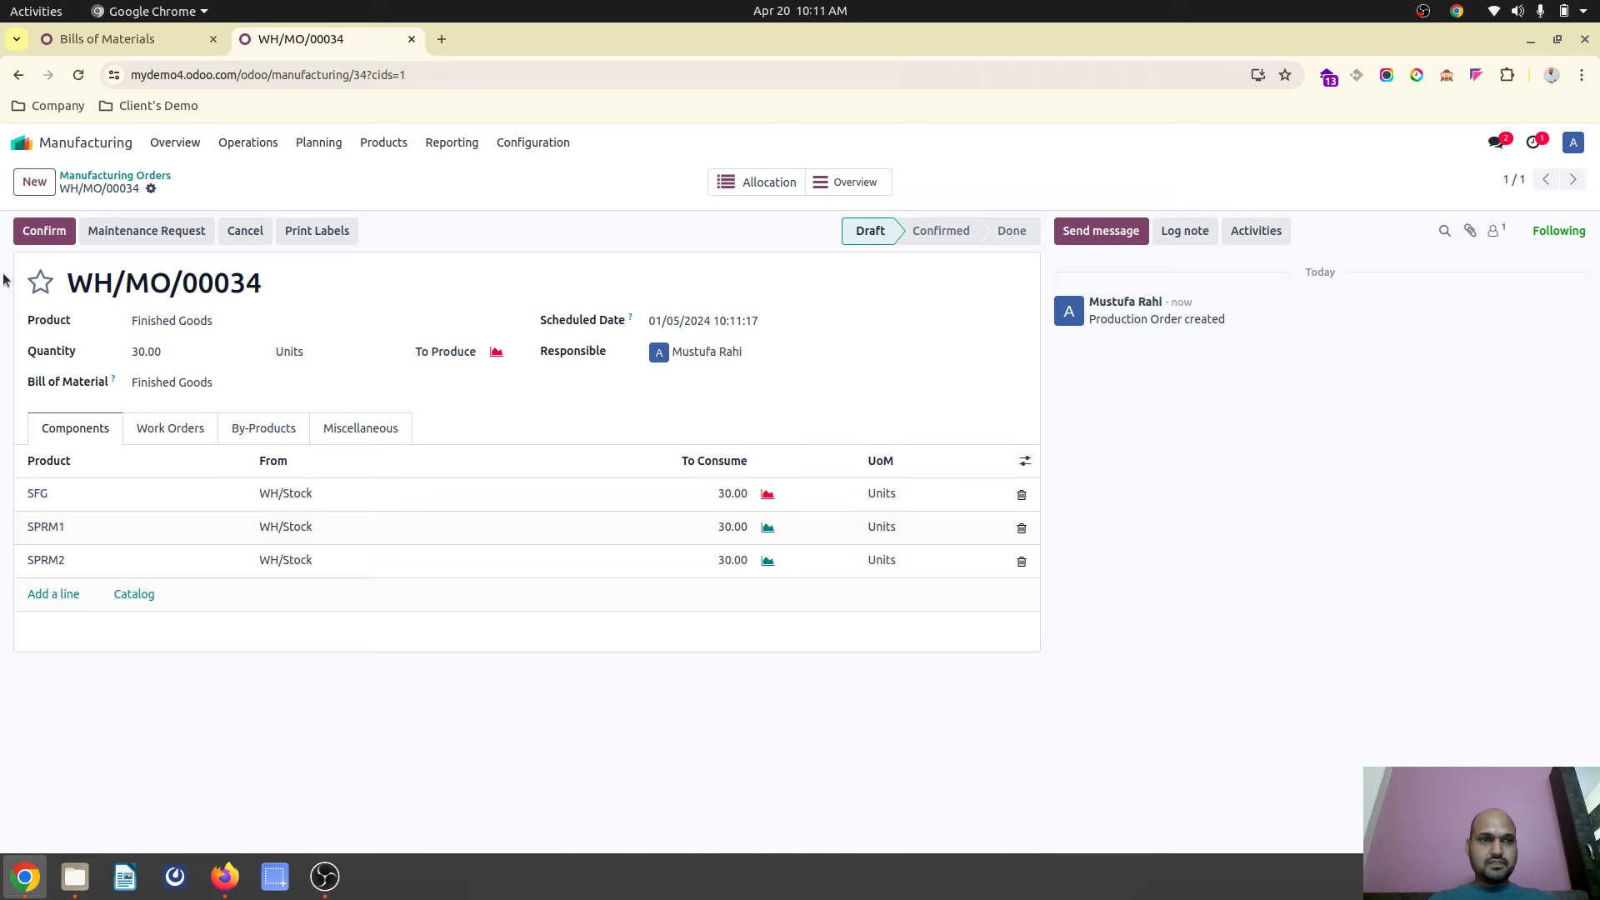
{"action": "left_click", "coordinate": [44, 231]}
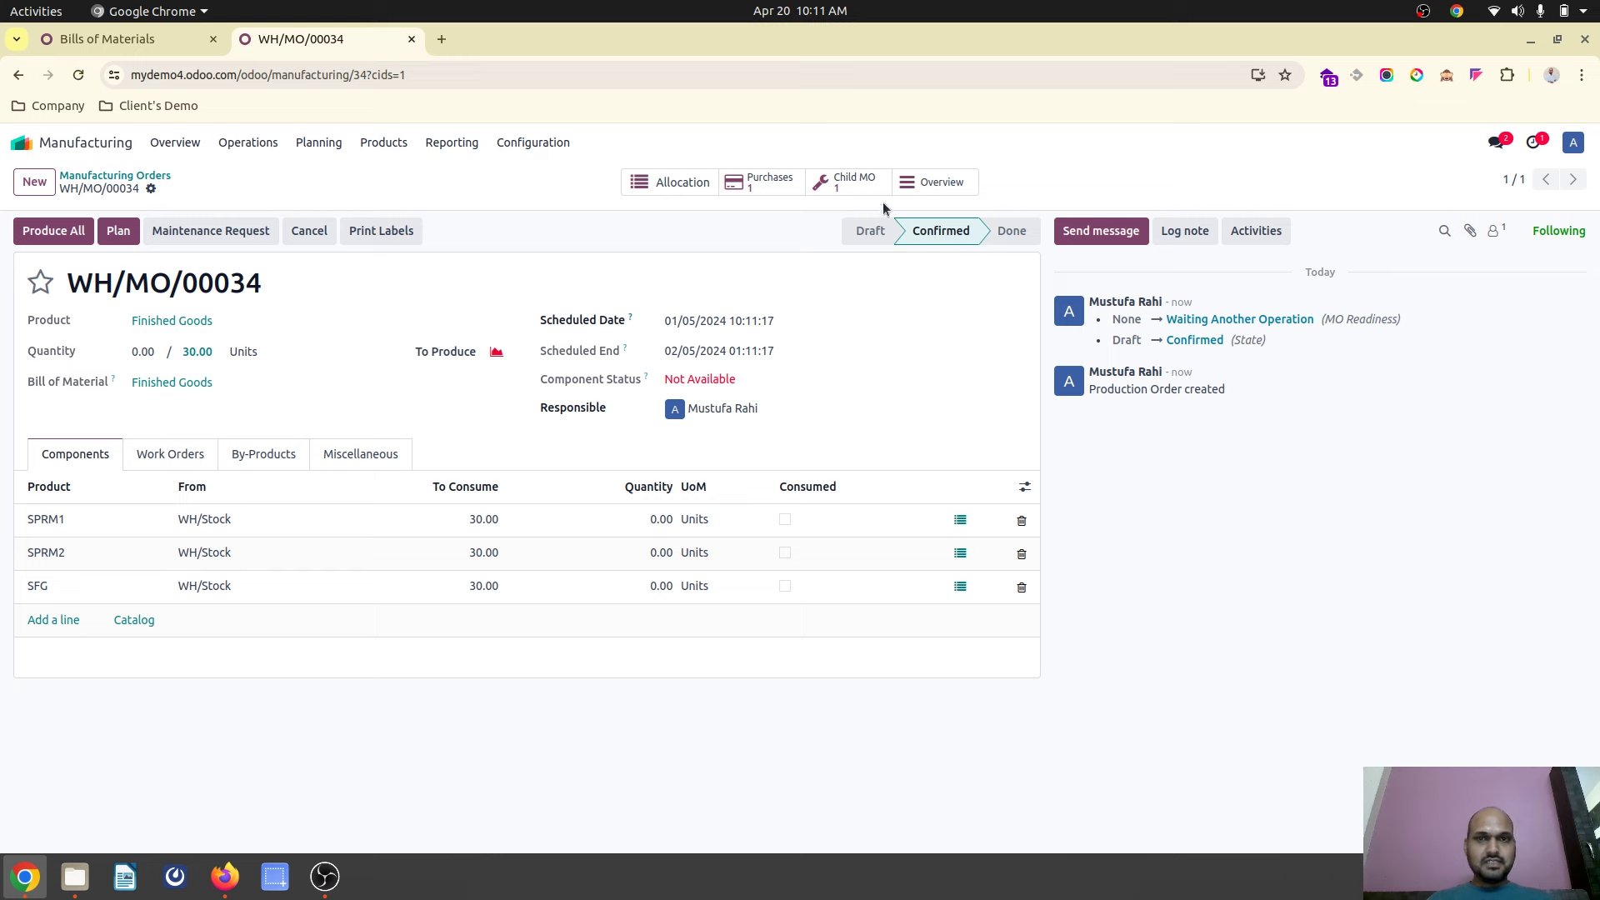
{"action": "left_click", "coordinate": [833, 183]}
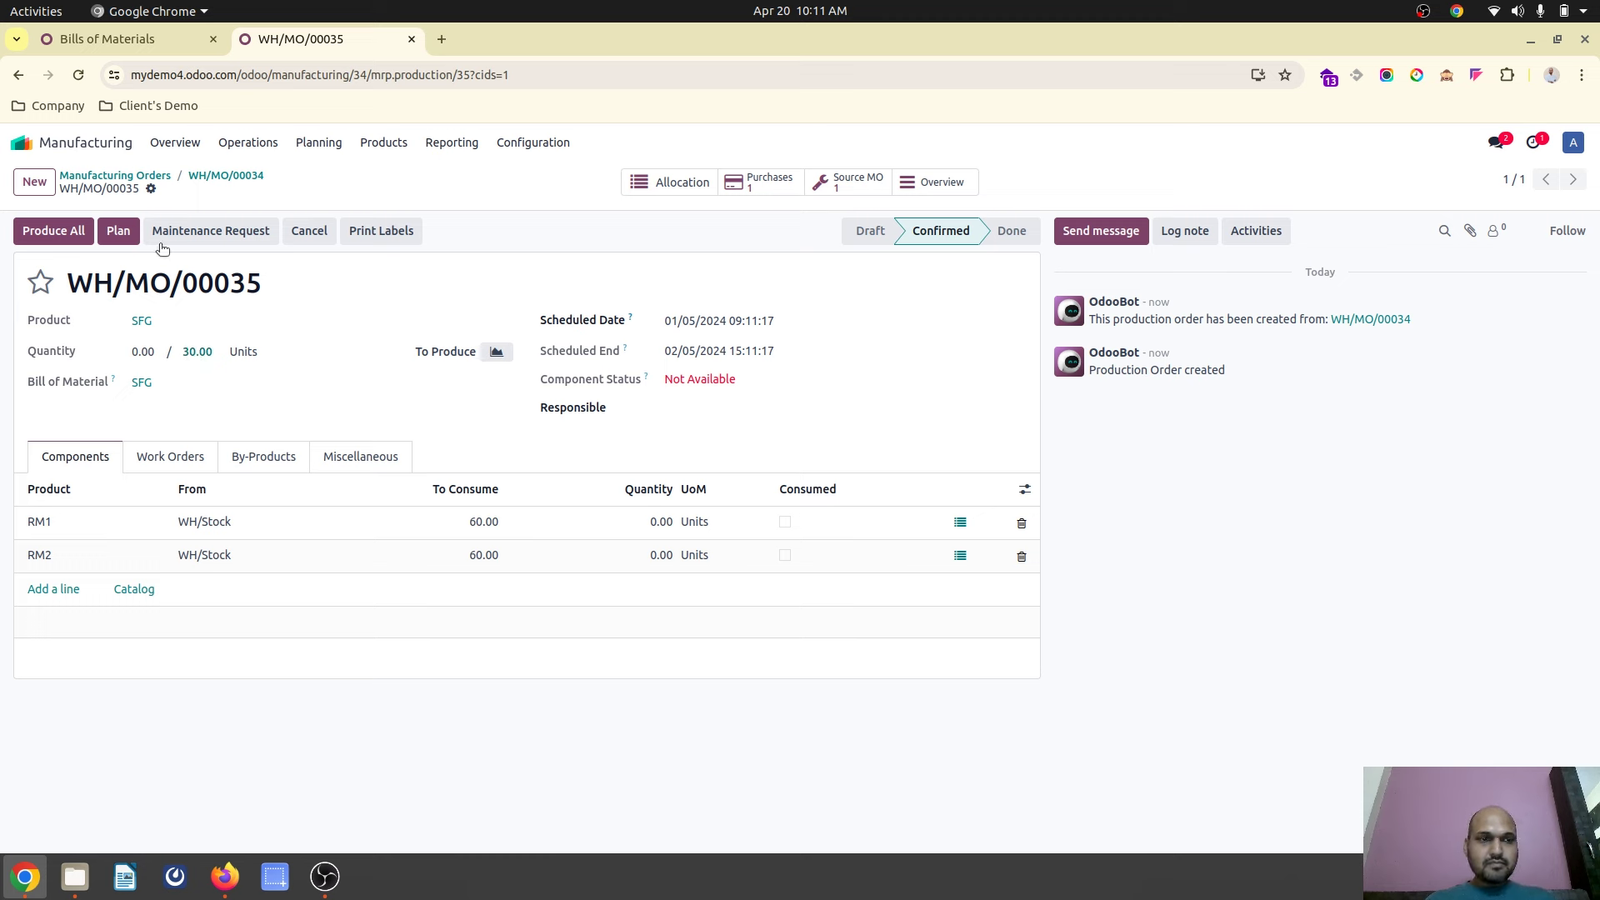
Plan WH/MO/00035's work orders automatically and check its Work Orders tab.
{"action": "left_click", "coordinate": [118, 231]}
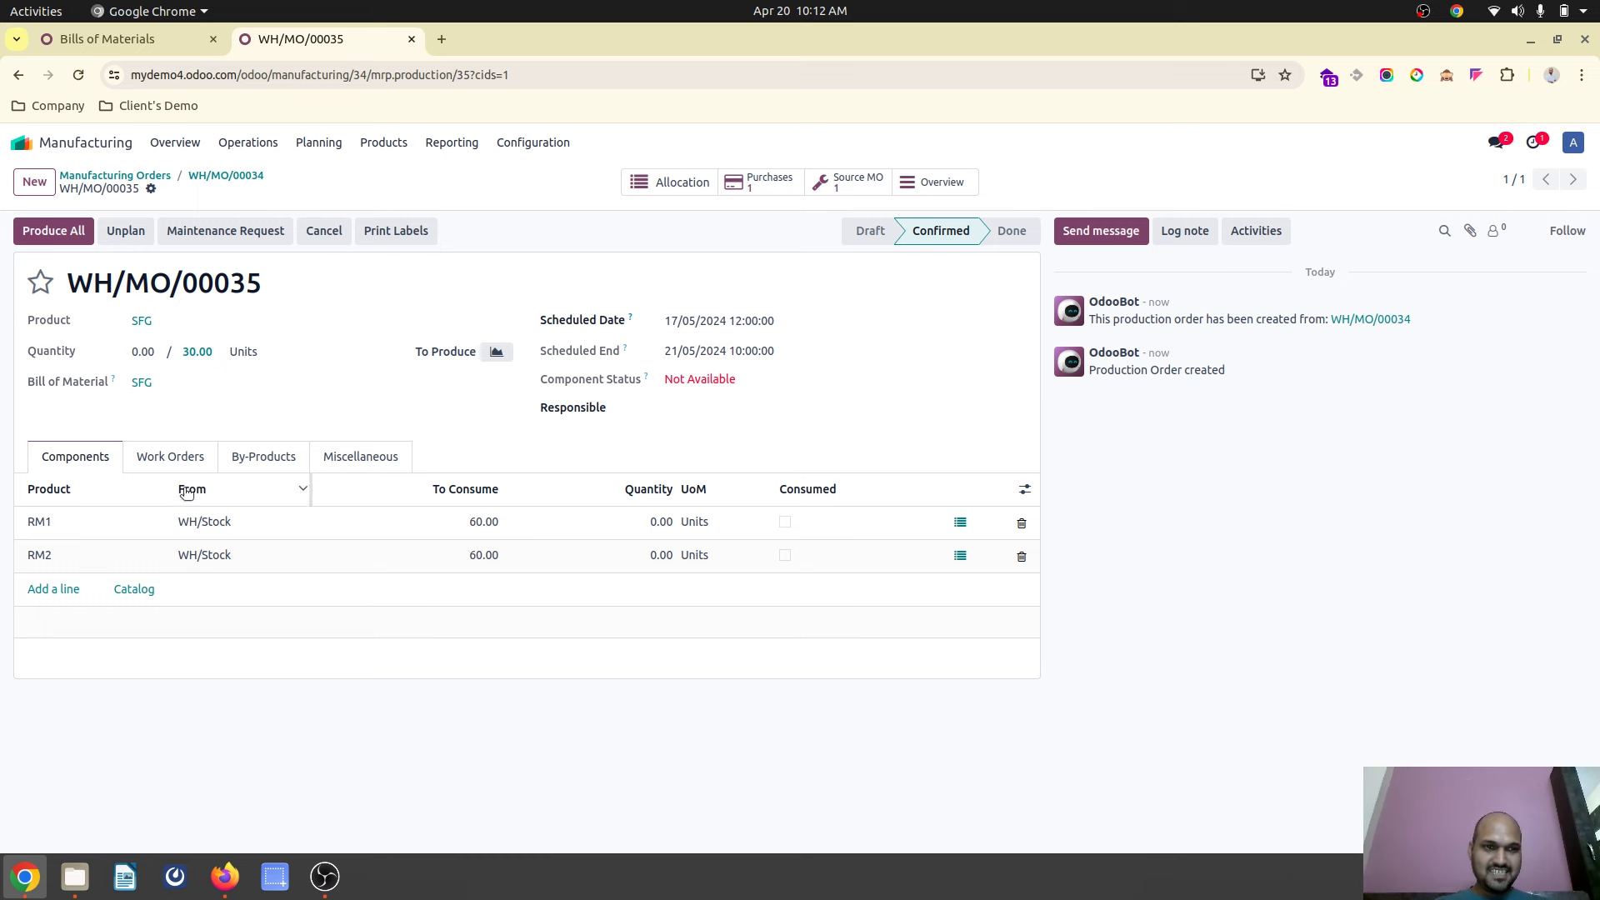
{"action": "left_click", "coordinate": [174, 464]}
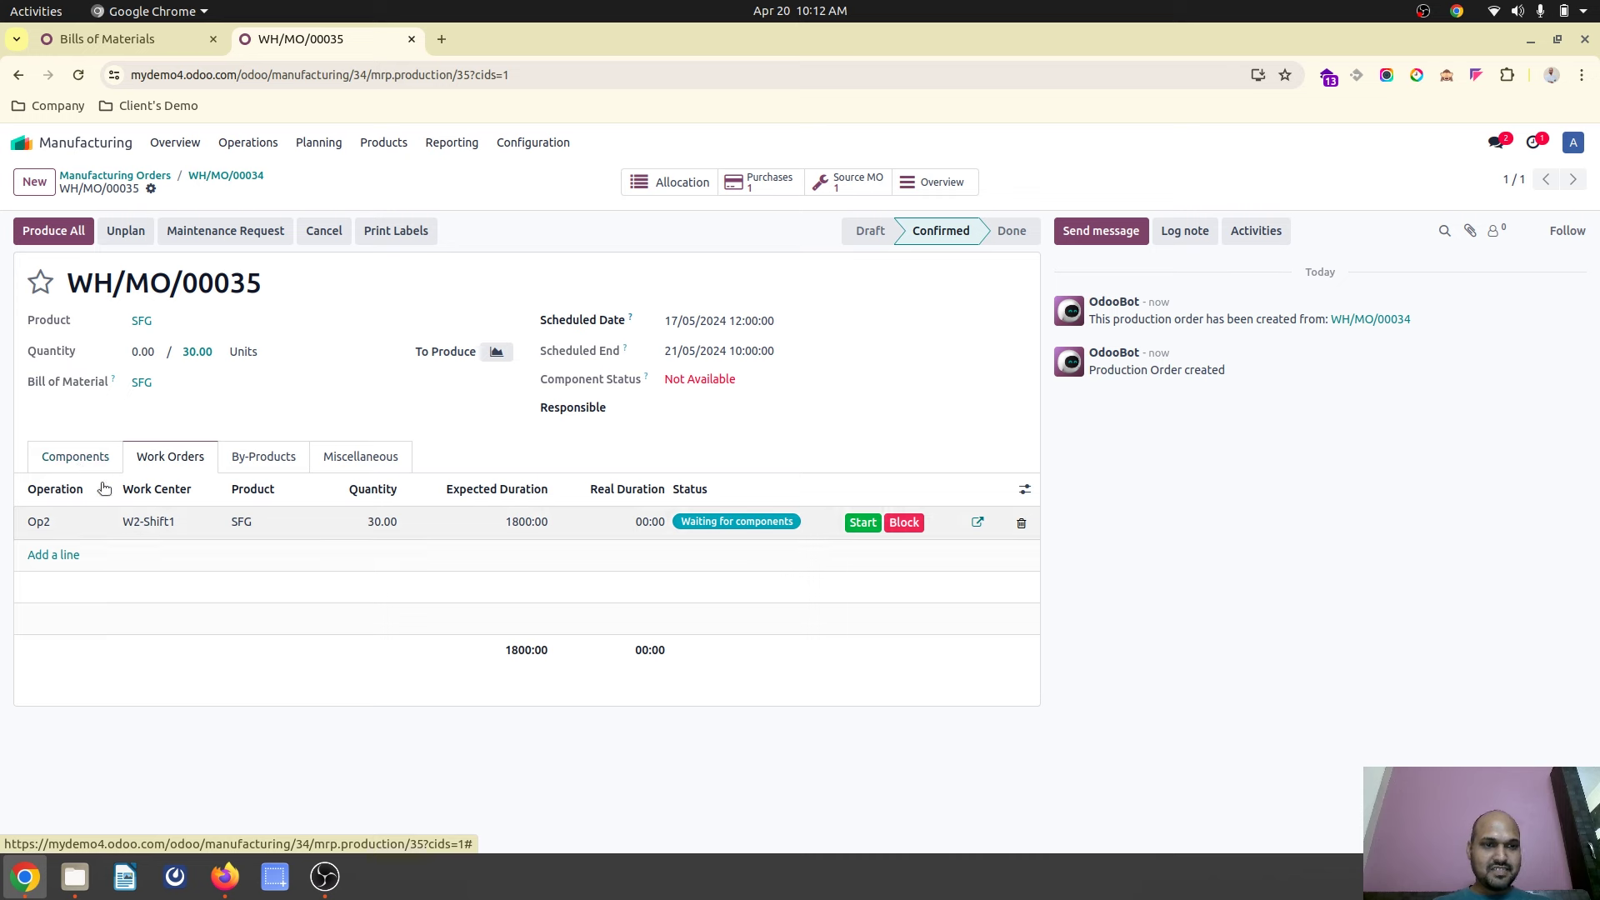
{"action": "left_click", "coordinate": [93, 460]}
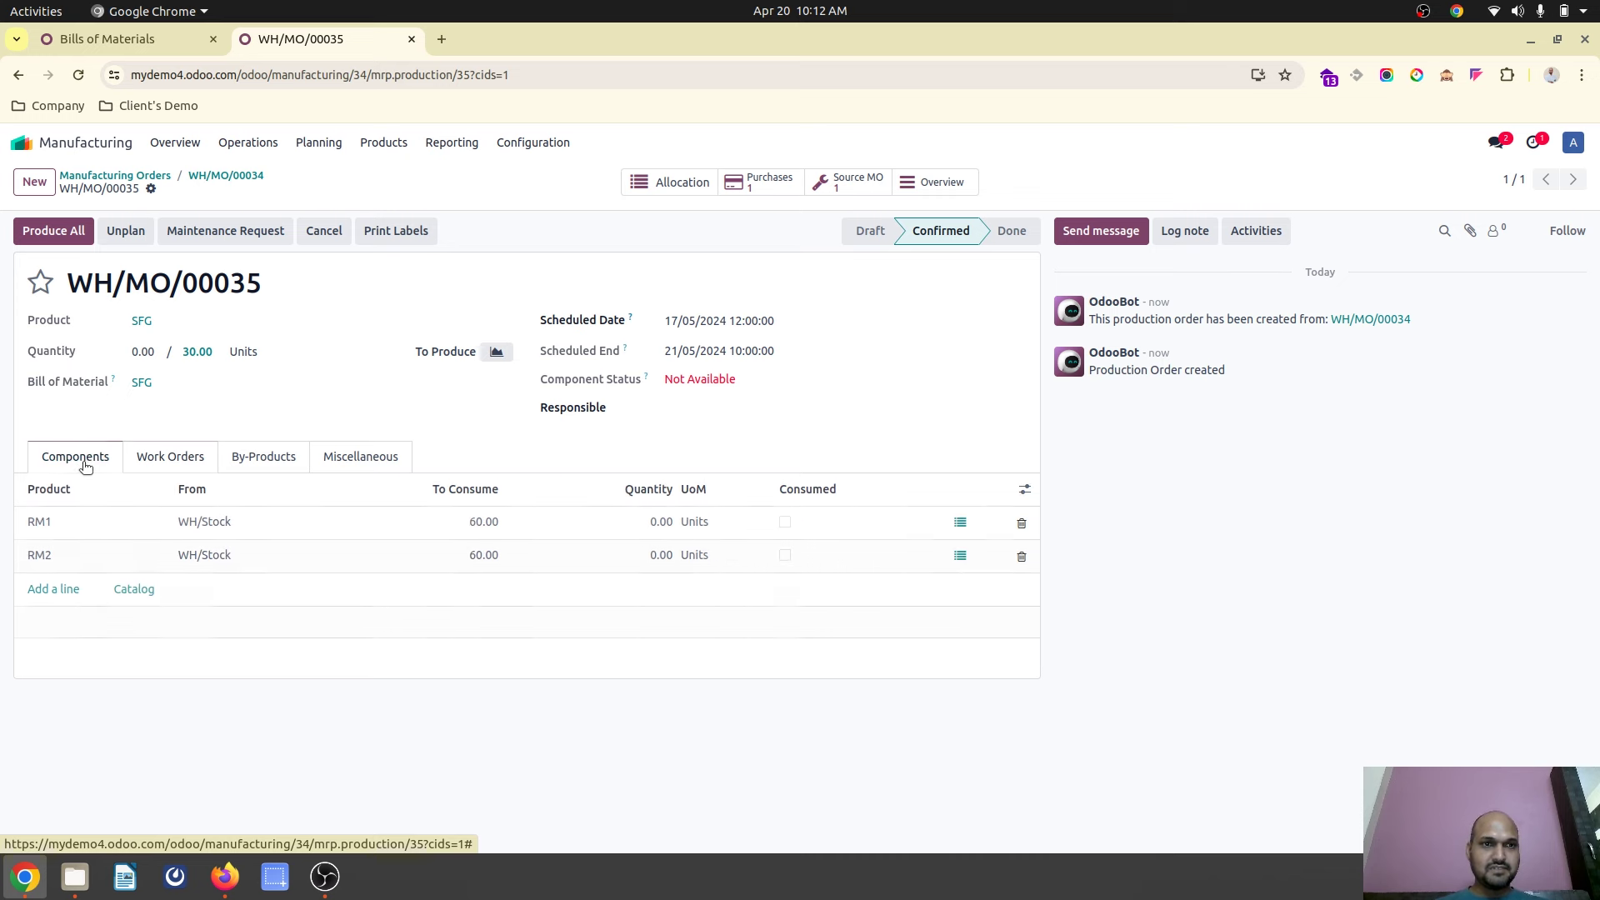
Open Planning by Workcenter in the other tab and compare it with WH/MO/00035's work orders.
{"action": "left_click", "coordinate": [159, 42]}
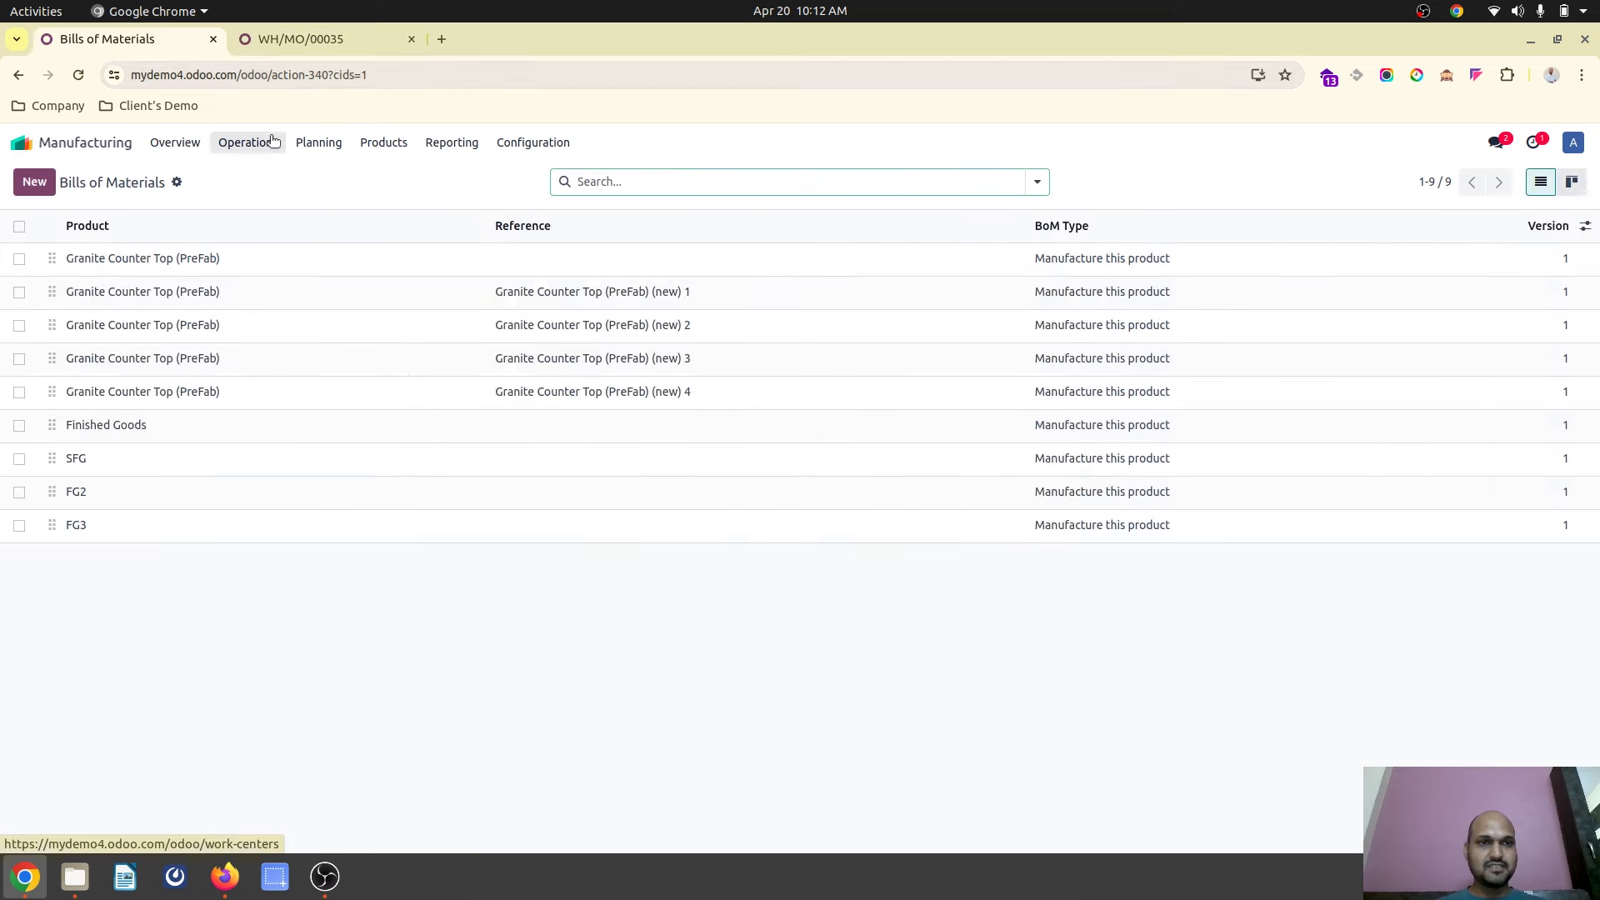
{"action": "left_click", "coordinate": [318, 143]}
{"action": "left_click", "coordinate": [360, 221]}
{"action": "left_click_drag", "start_coordinate": [250, 450], "coordinate": [58, 296]}
{"action": "left_click", "coordinate": [275, 38]}
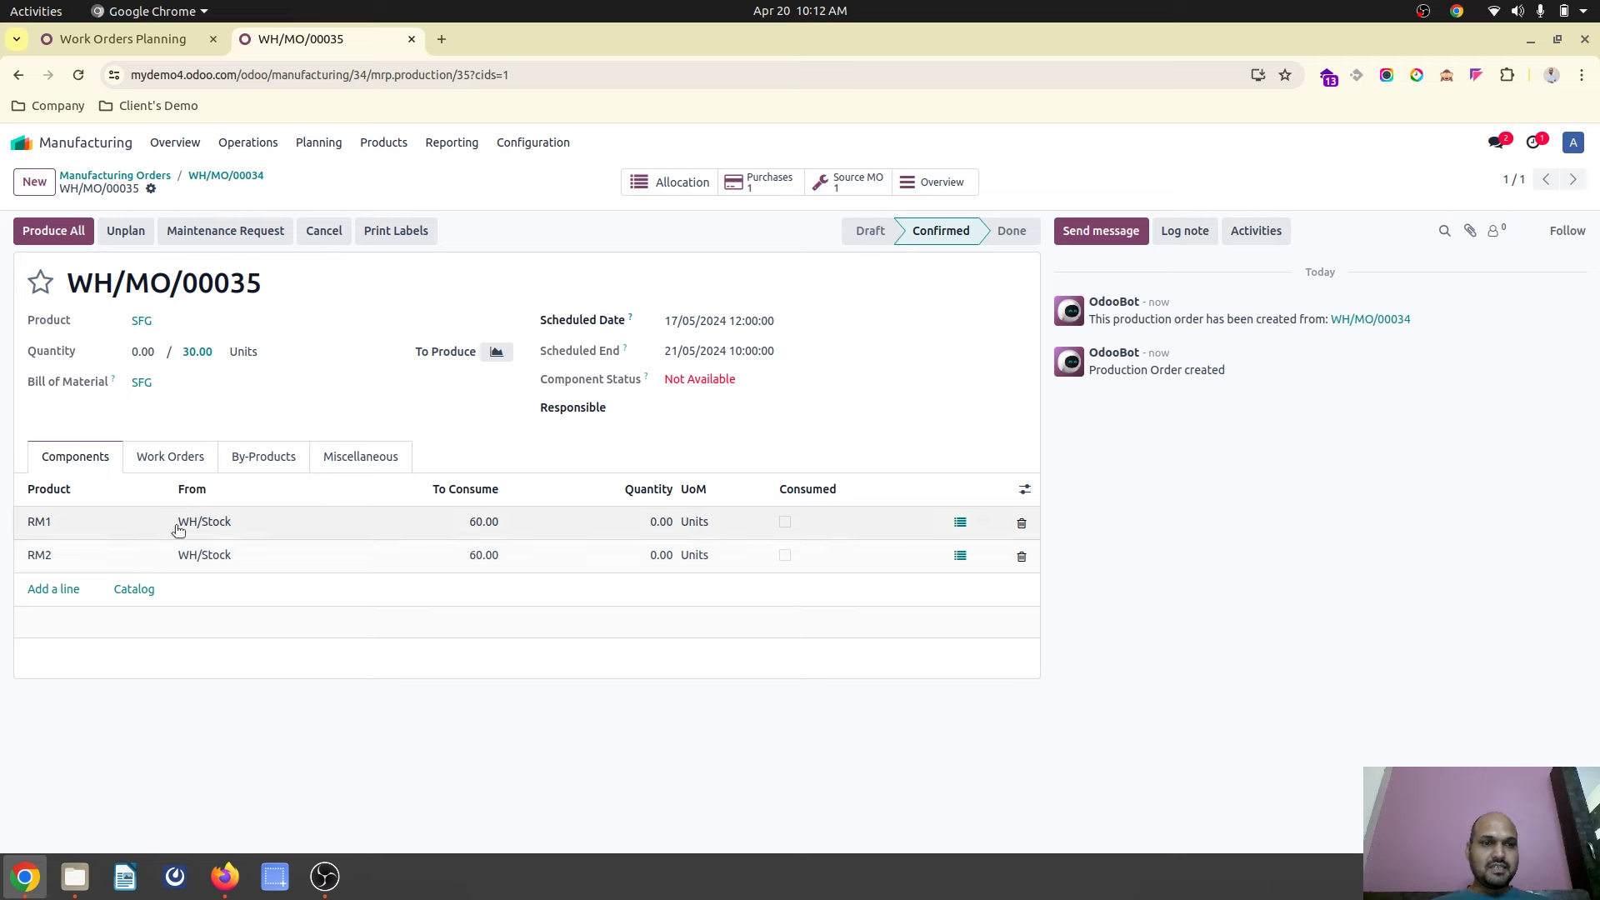
{"action": "left_click", "coordinate": [162, 458]}
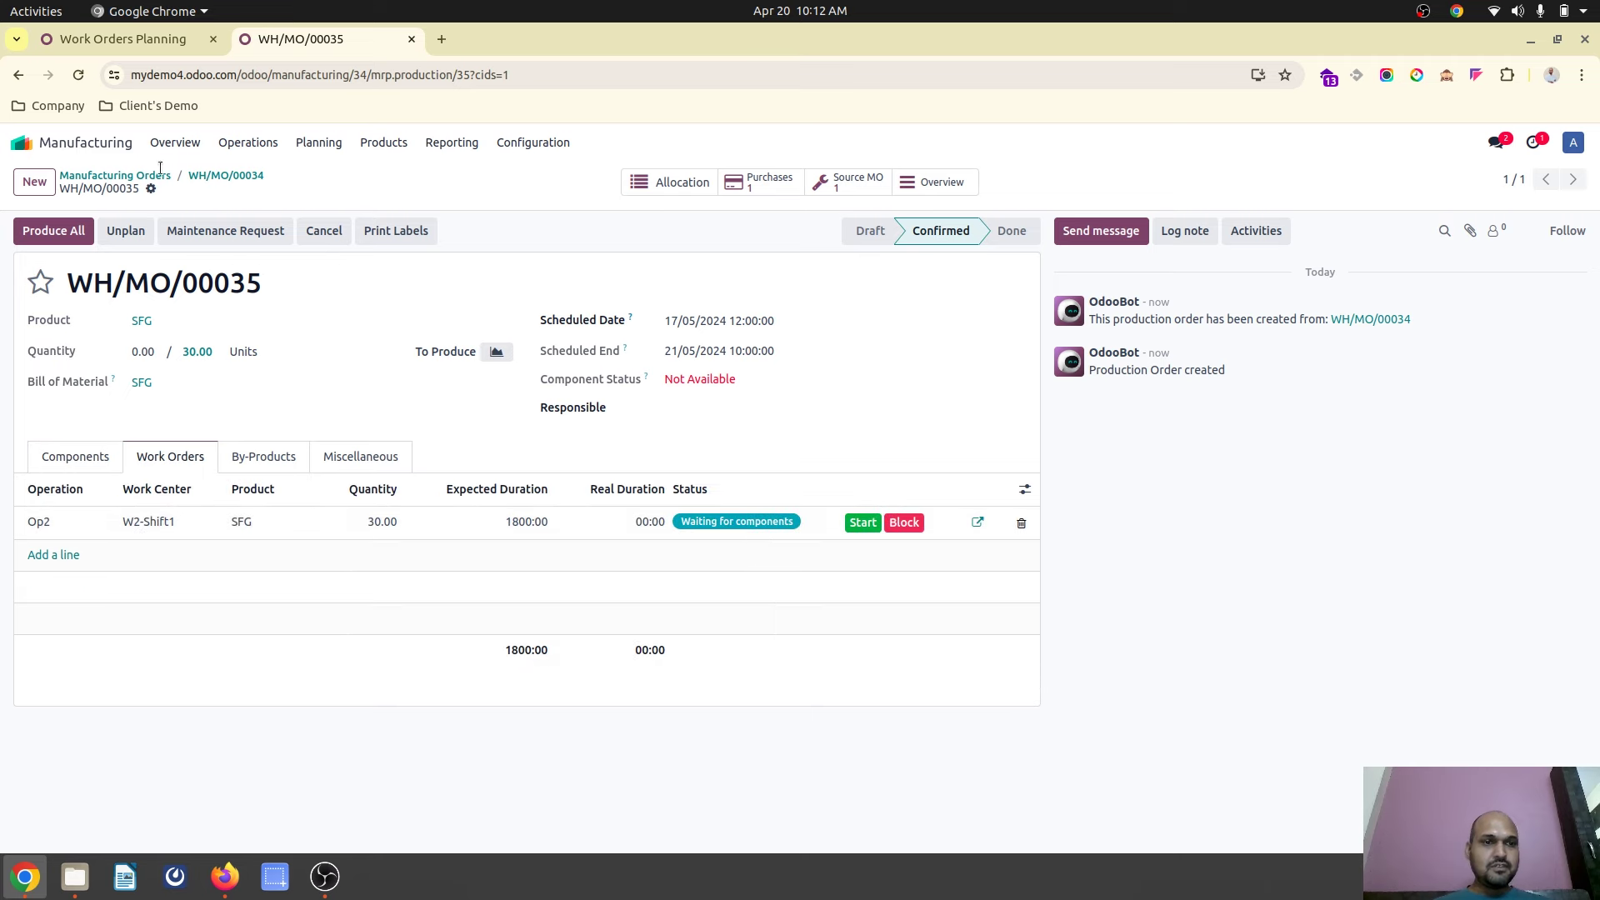
{"action": "left_click", "coordinate": [117, 39]}
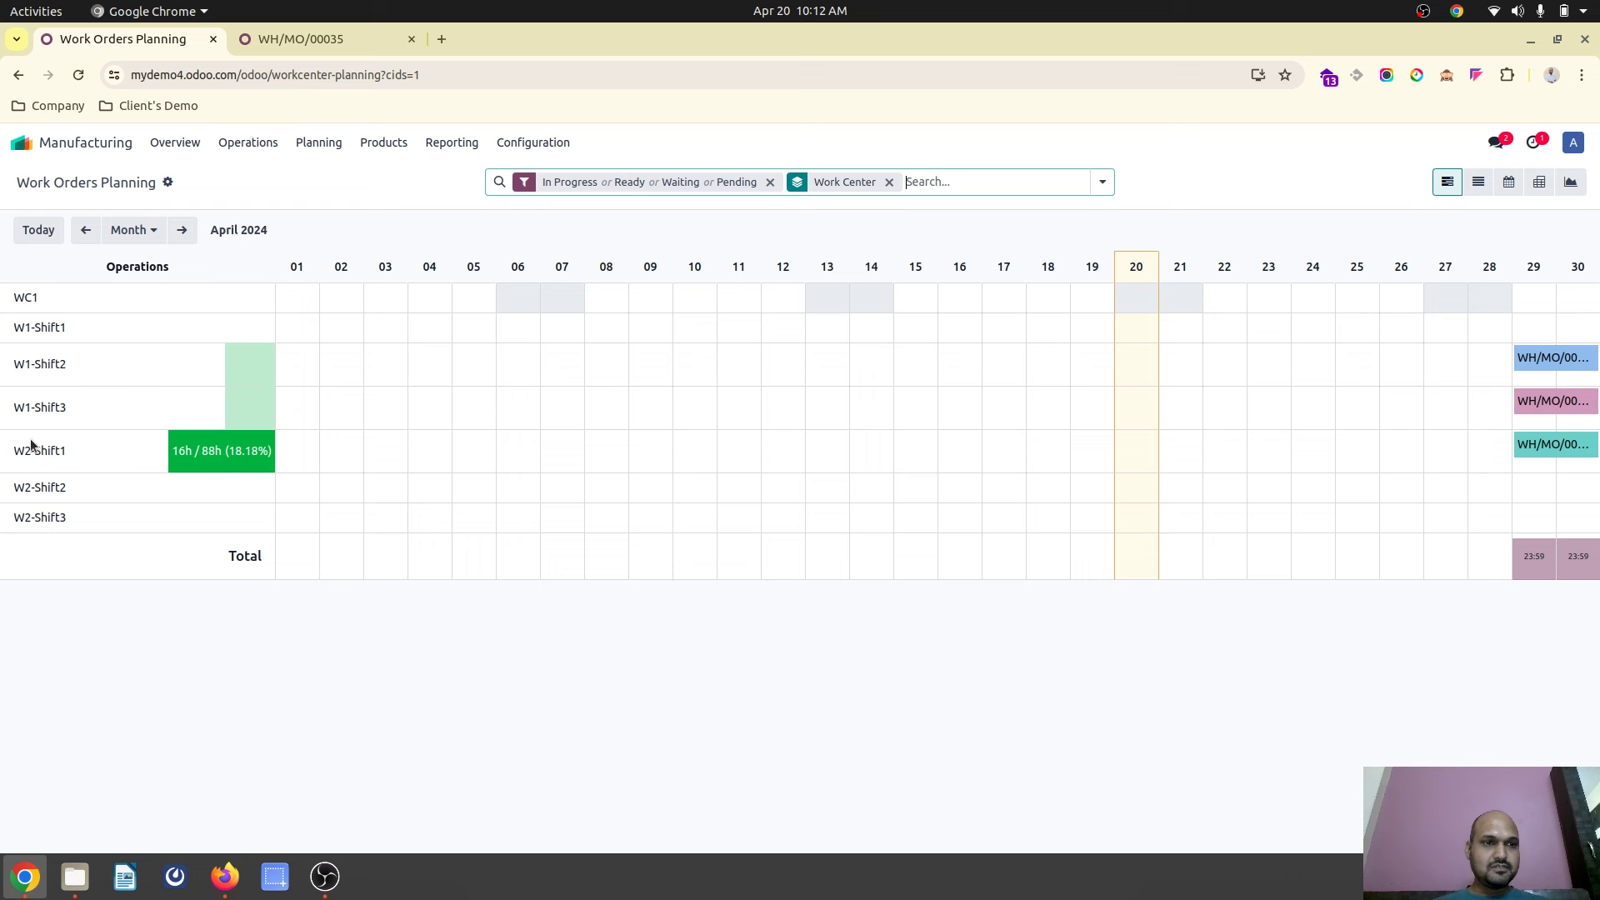
Keep the Gantt on the Month scale and advance it to May 2024.
{"action": "left_click", "coordinate": [132, 230]}
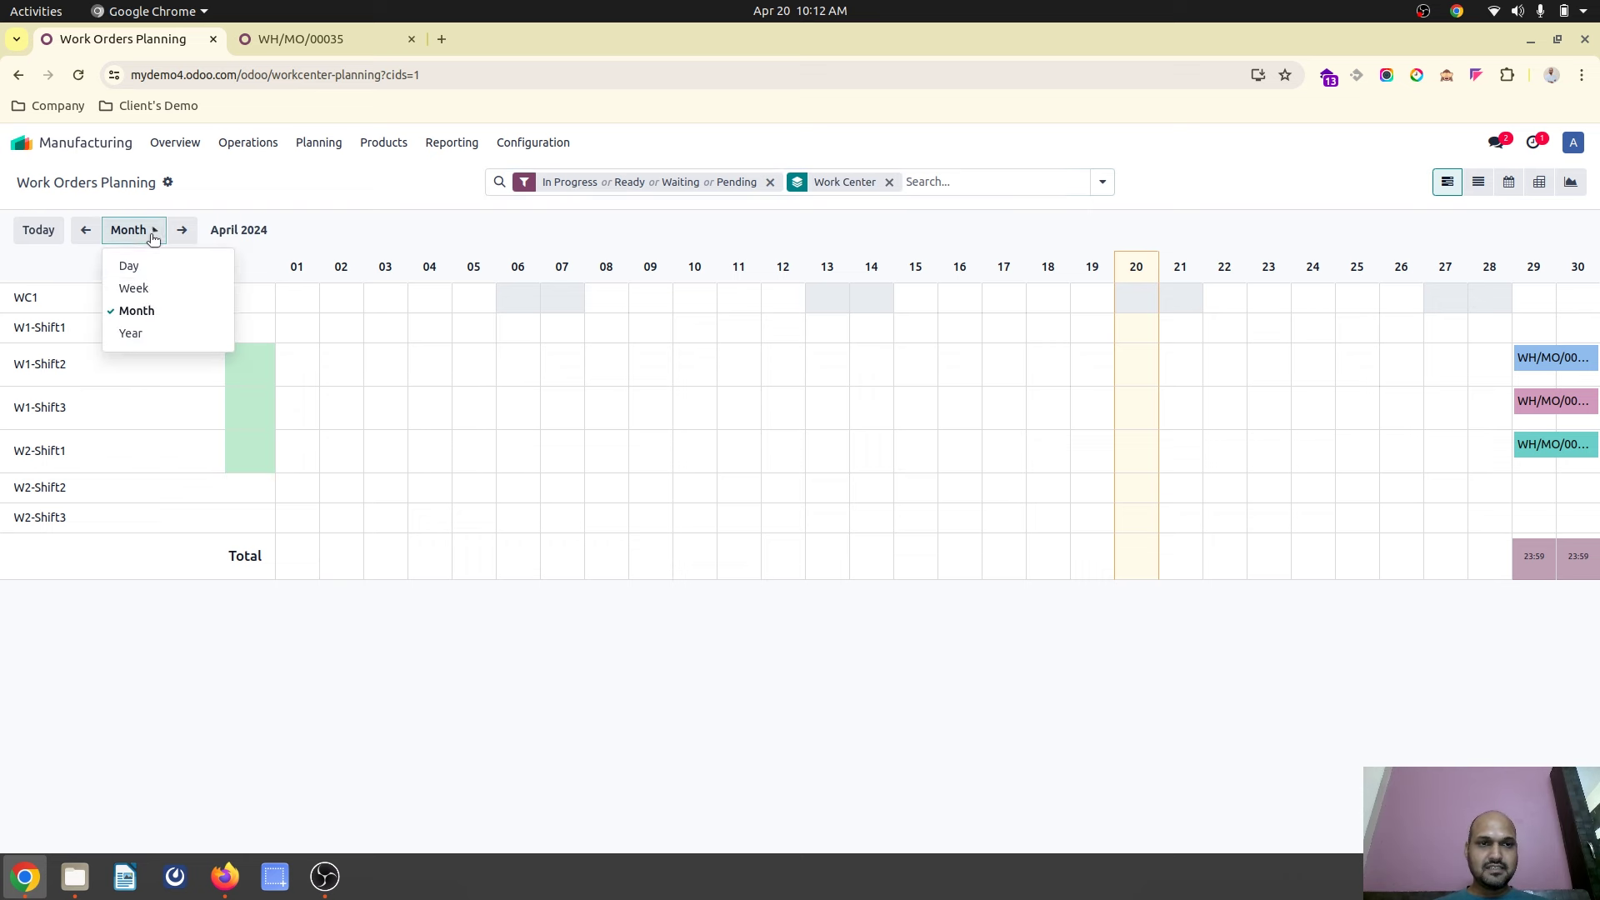
{"action": "left_click", "coordinate": [137, 310]}
{"action": "left_click", "coordinate": [182, 230]}
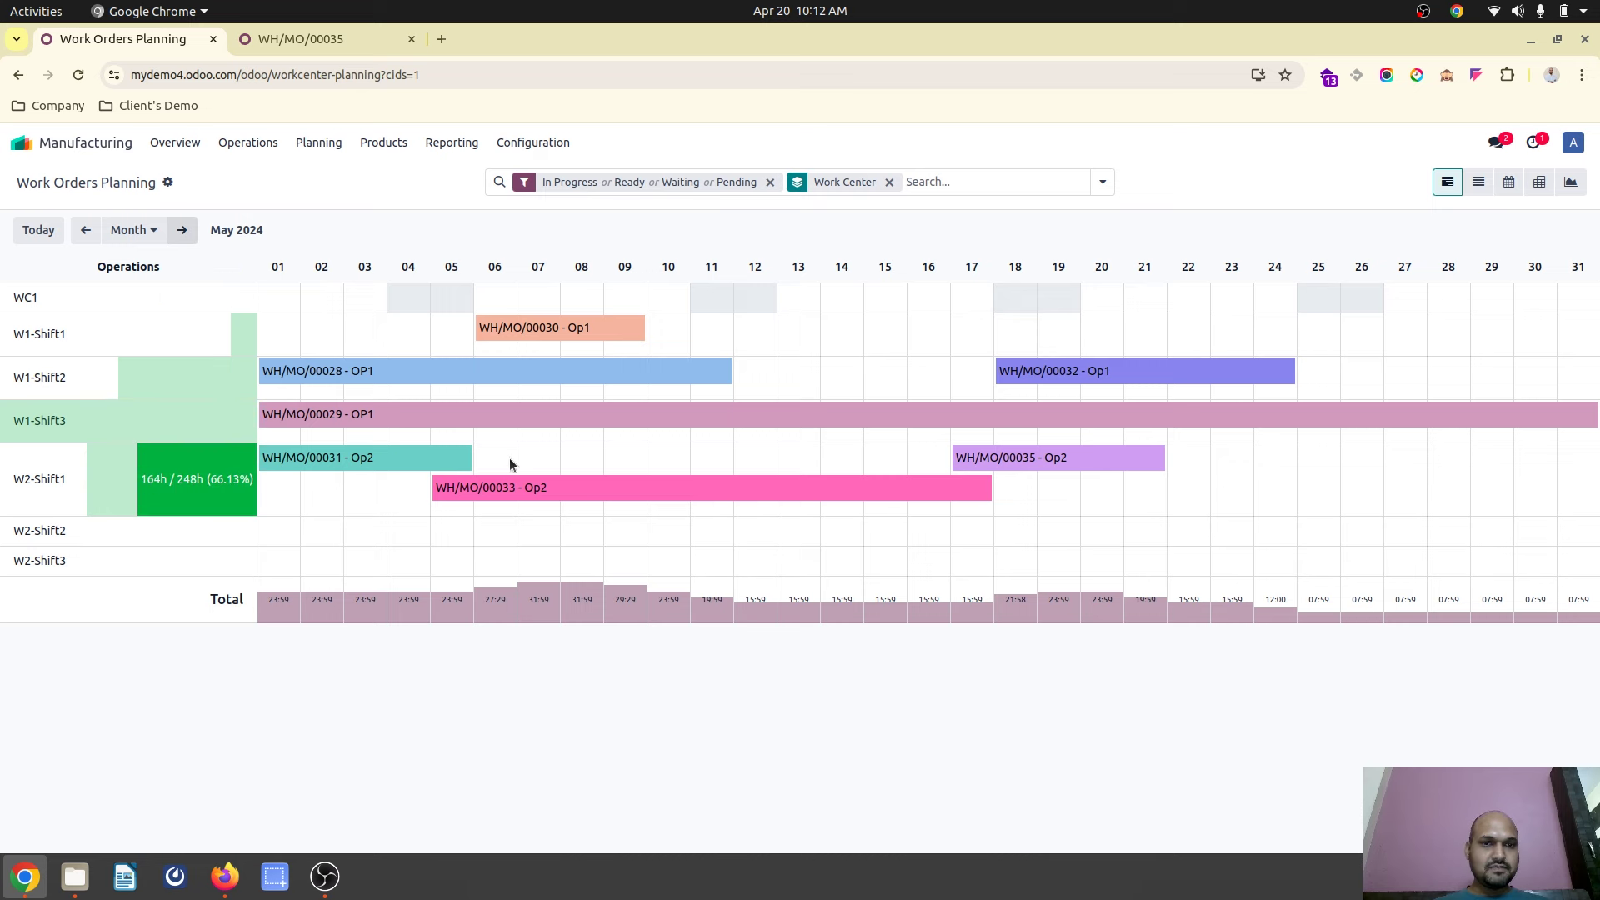
Compare May's W2-Shift1 plan with WH/MO/00035, then open parent order WH/MO/00034.
{"action": "mouse_move", "coordinate": [842, 498]}
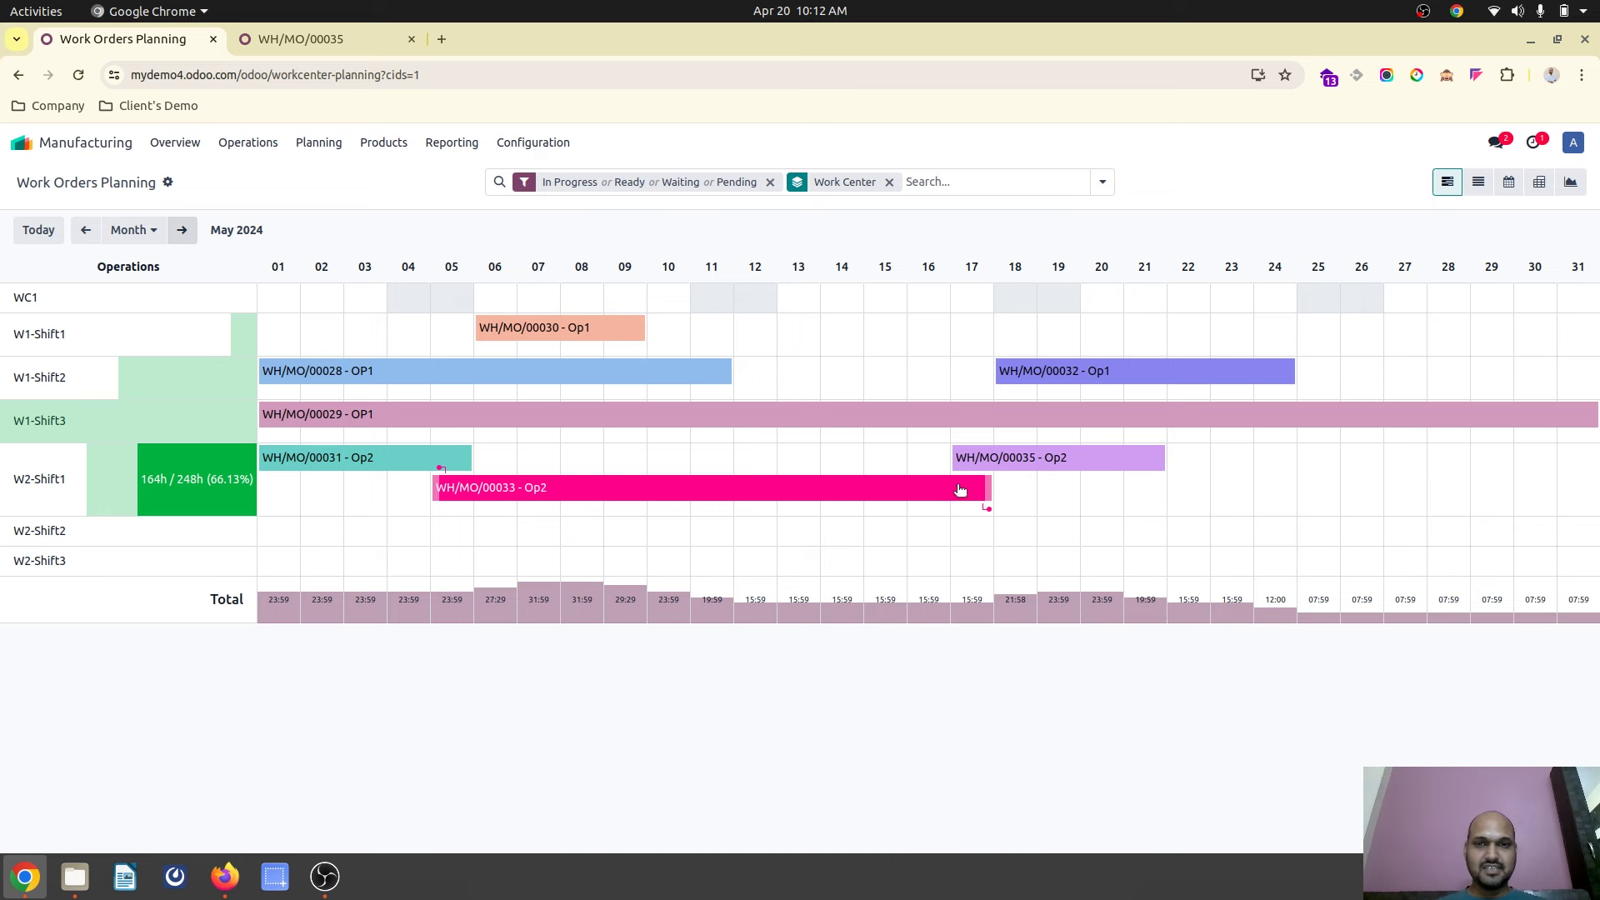
{"action": "left_click", "coordinate": [350, 44]}
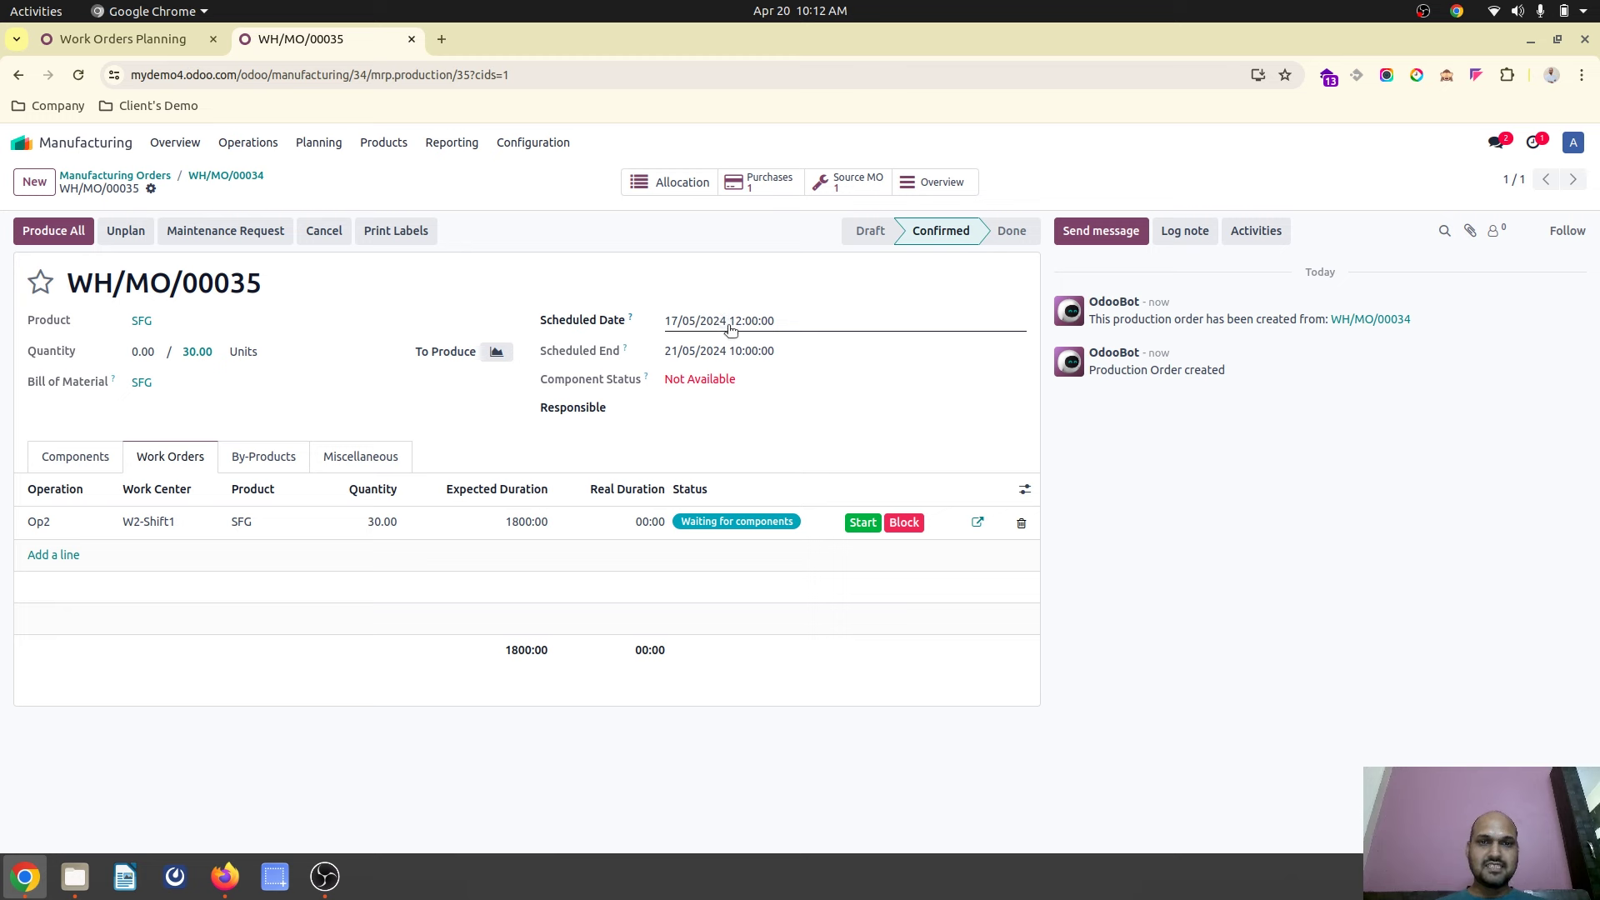
{"action": "left_click", "coordinate": [151, 35]}
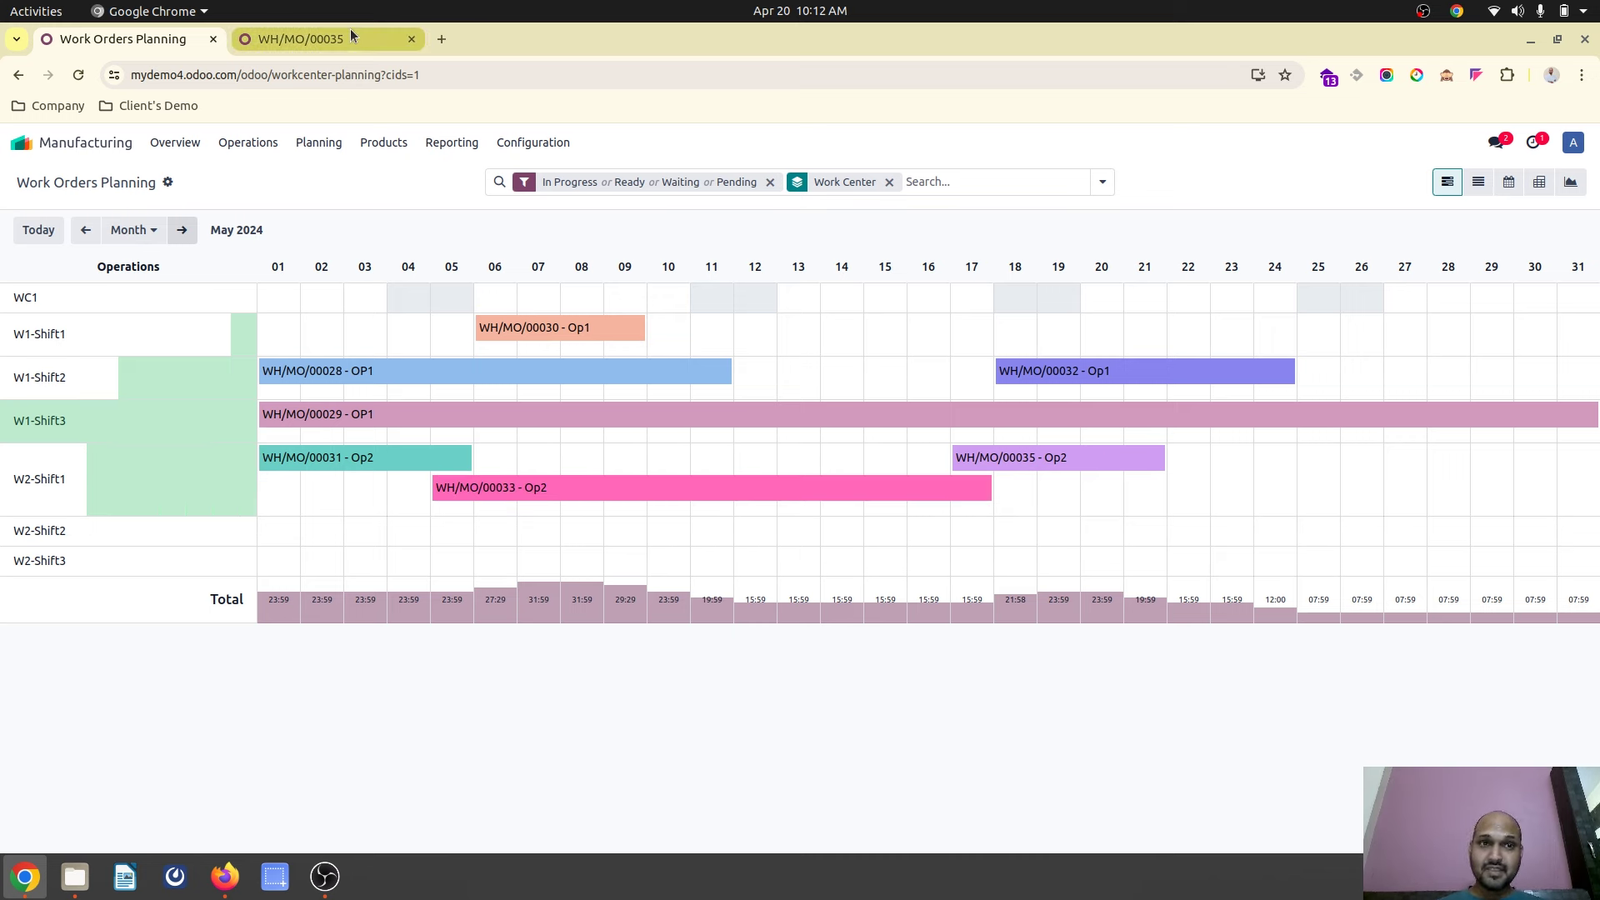
{"action": "mouse_move", "coordinate": [350, 28]}
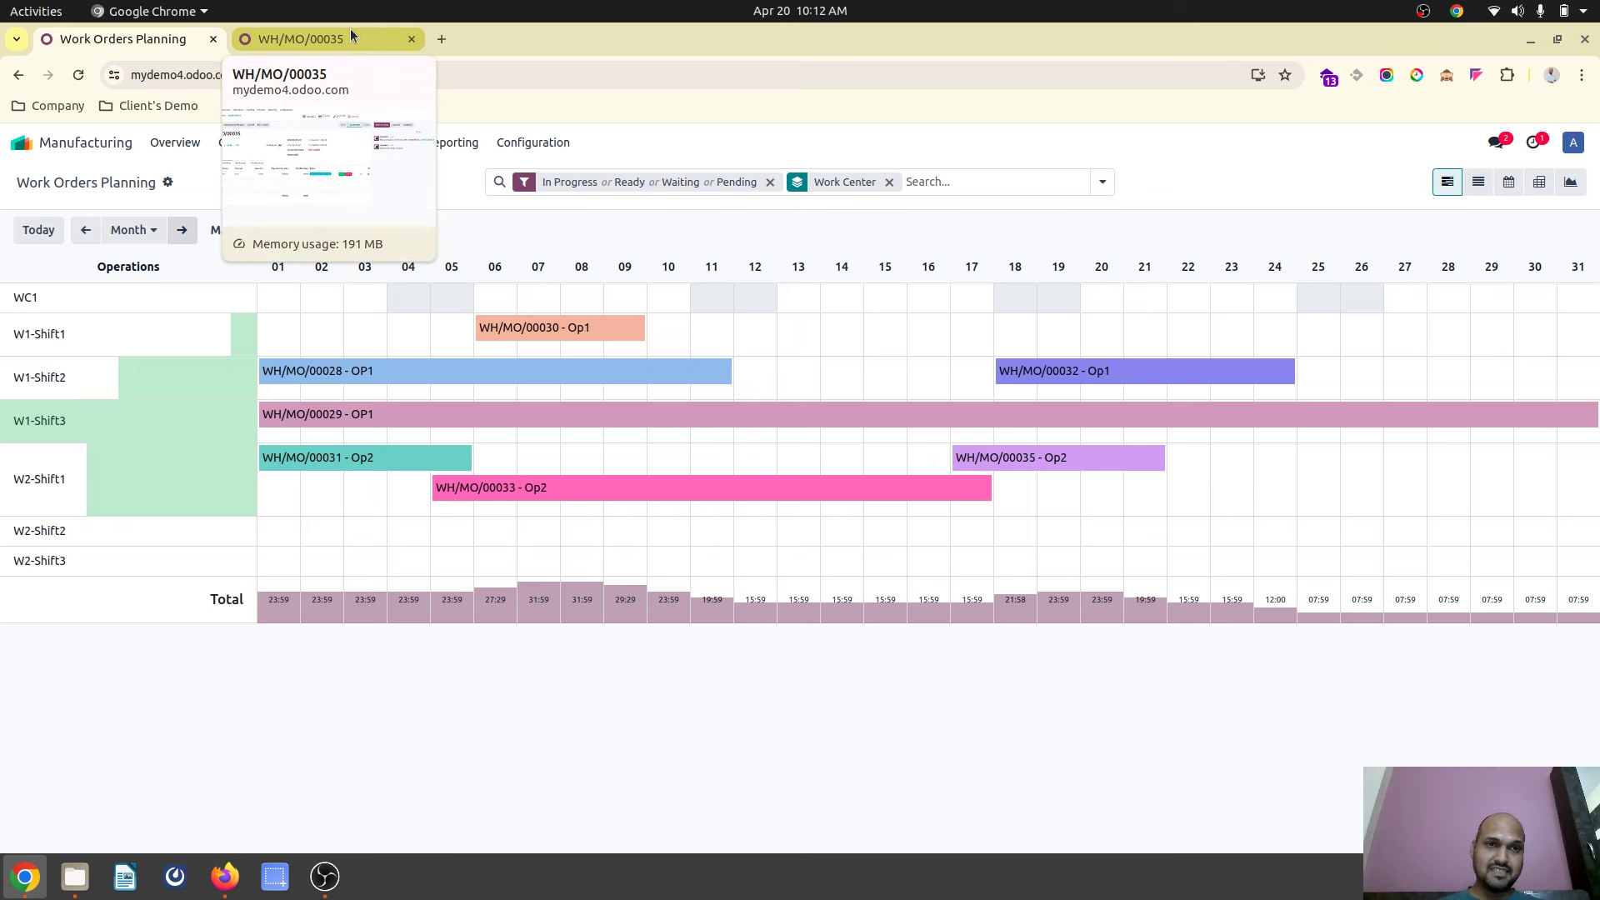
{"action": "left_click", "coordinate": [282, 42]}
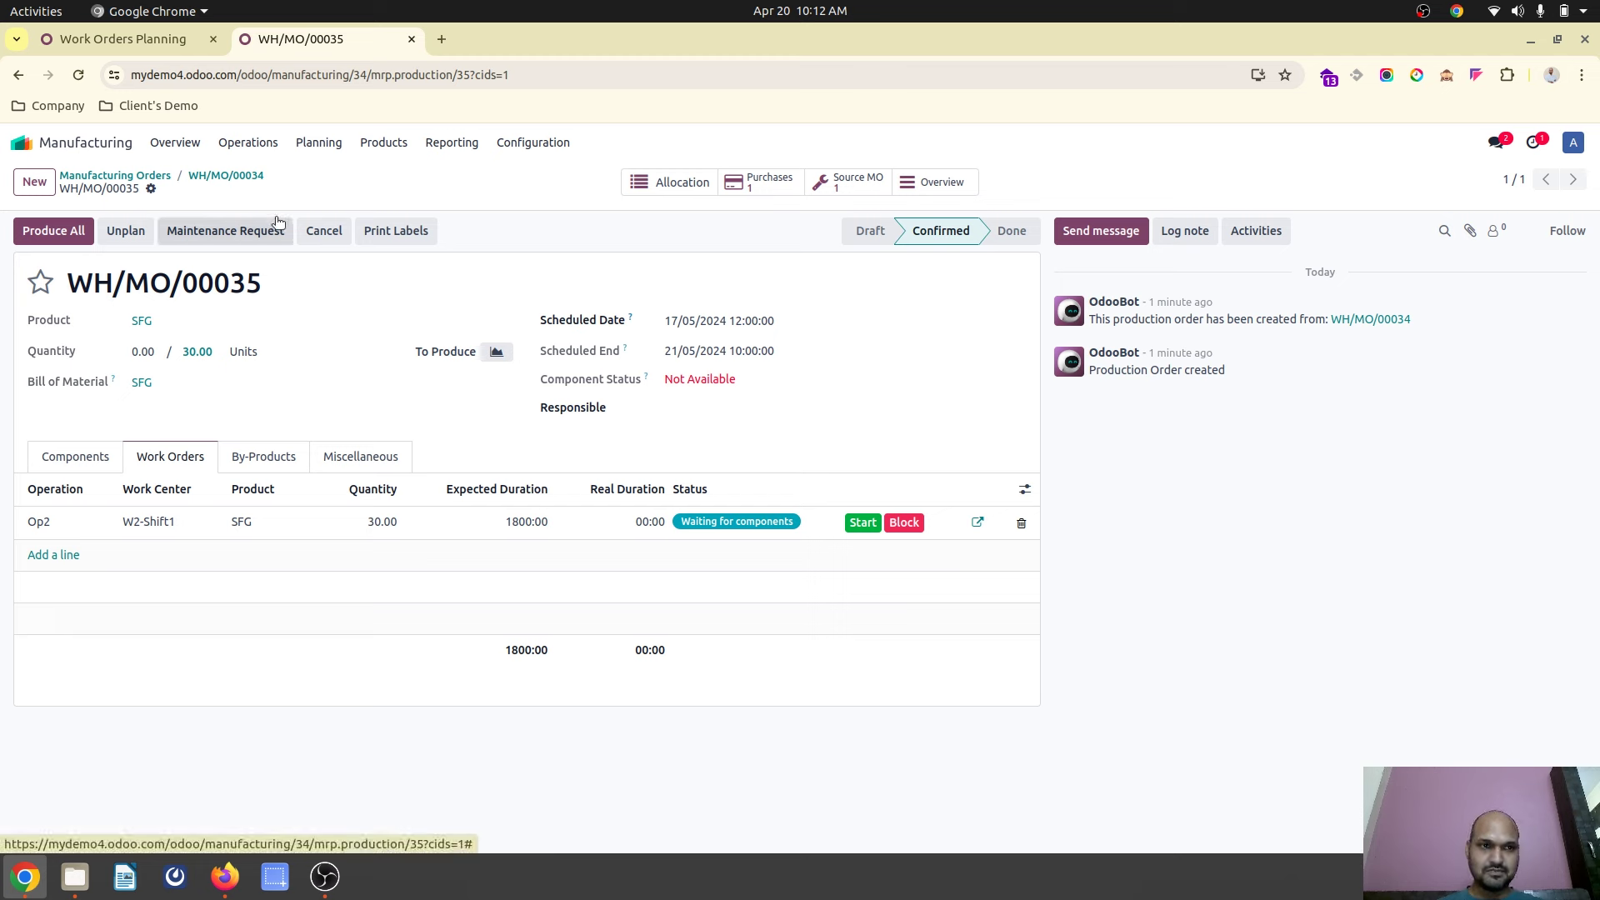
{"action": "left_click", "coordinate": [225, 176]}
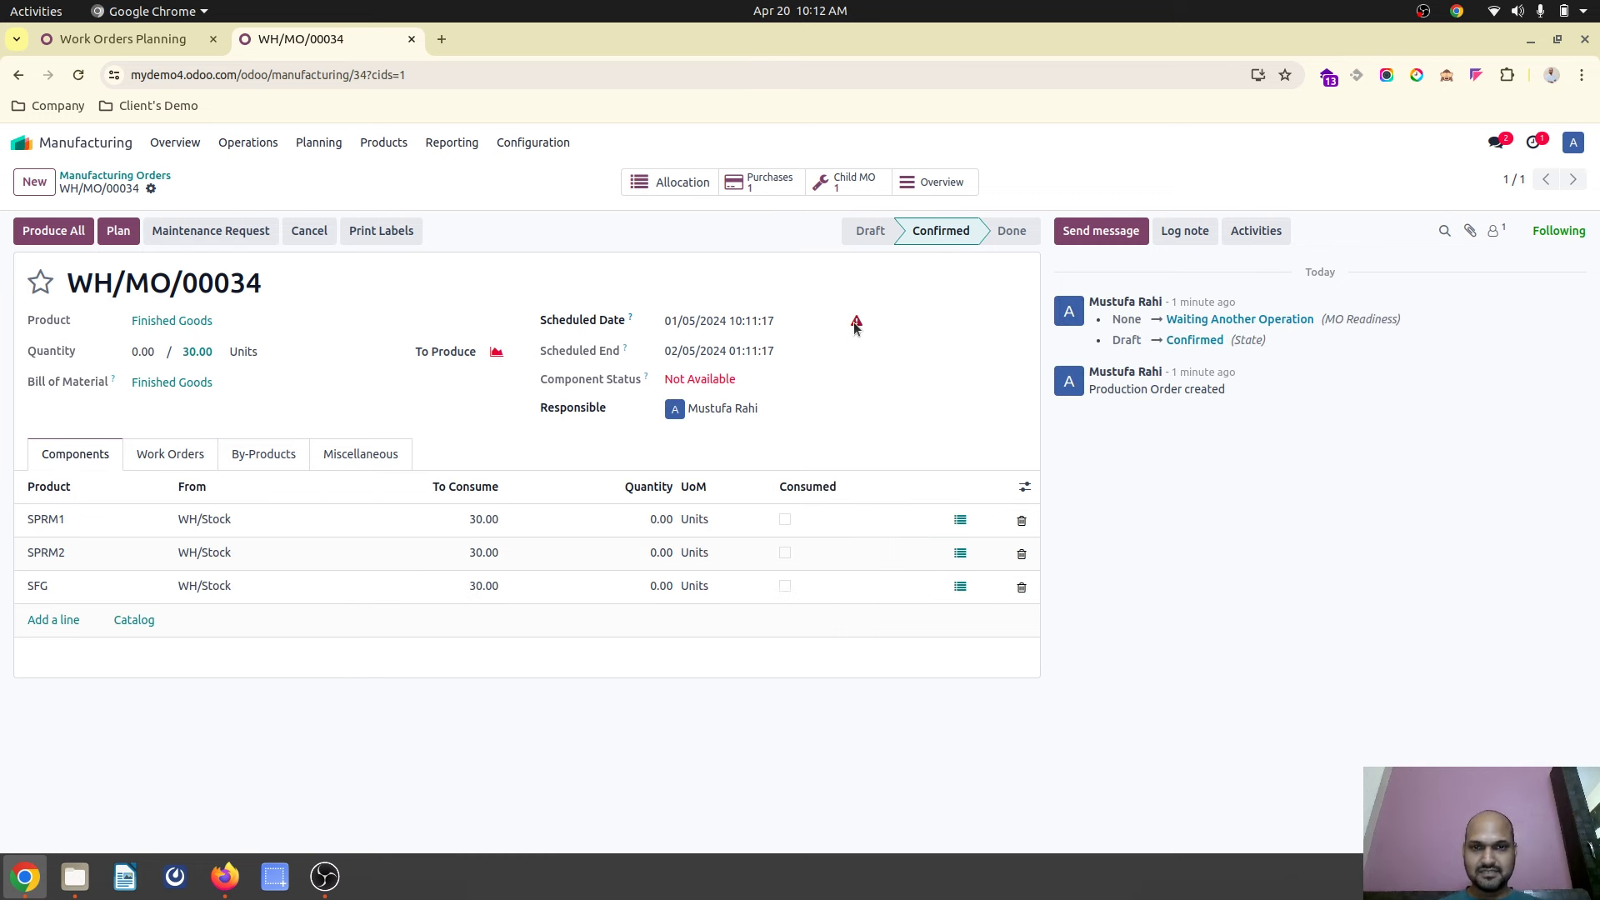
Dismiss the planning notice and change WH/MO/00034's scheduled date to 22/05/2024.
{"action": "mouse_move", "coordinate": [855, 324]}
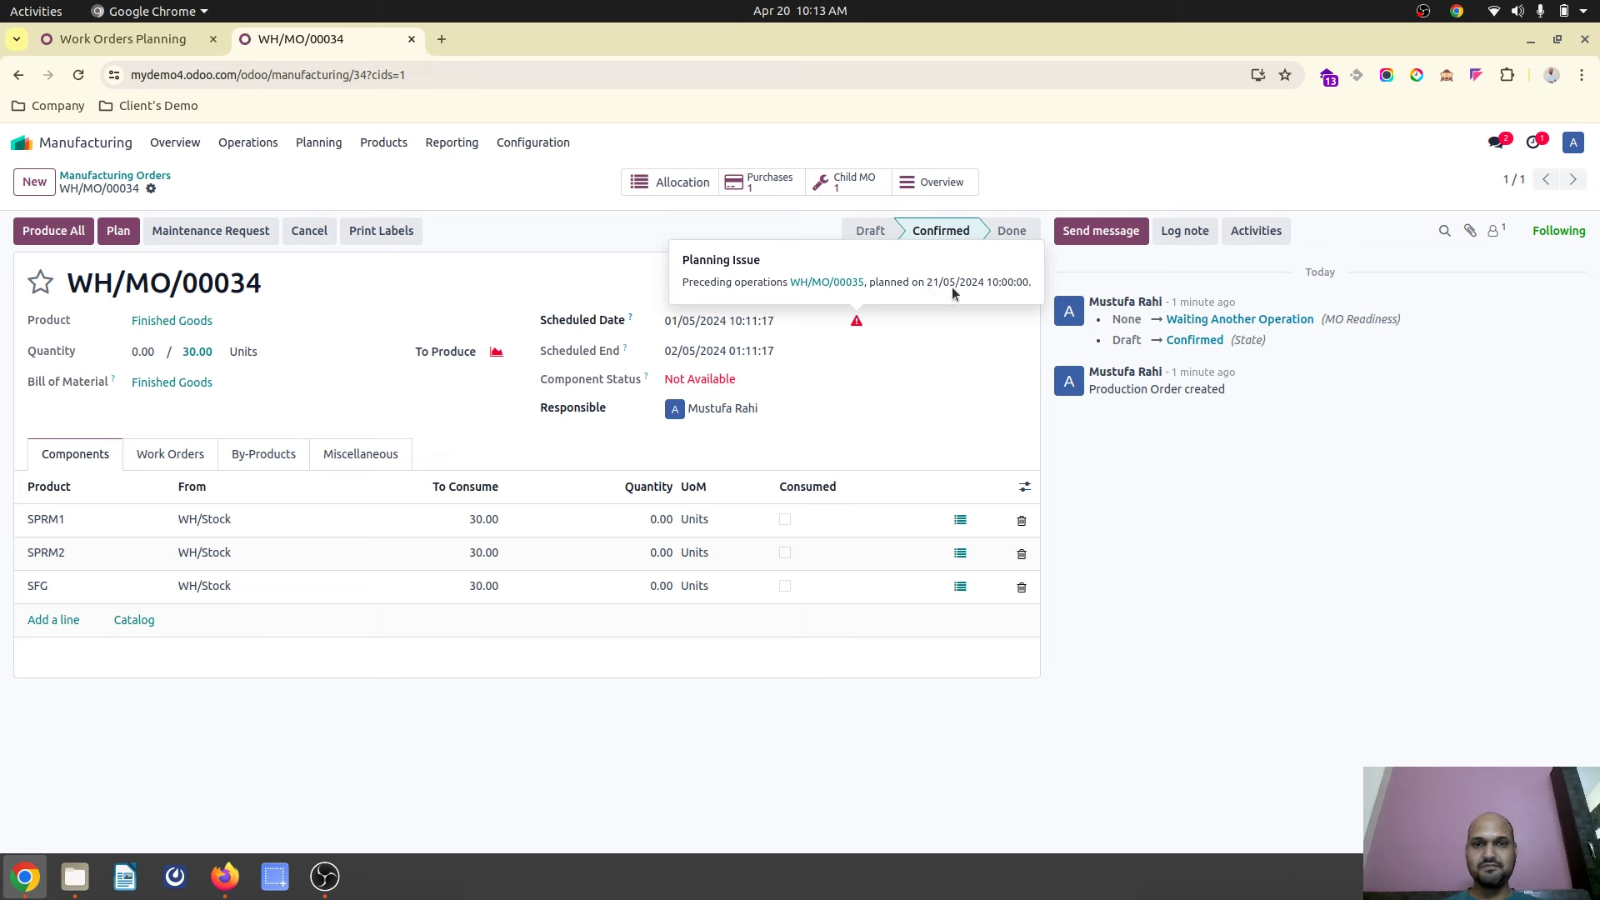
{"action": "left_click", "coordinate": [896, 358]}
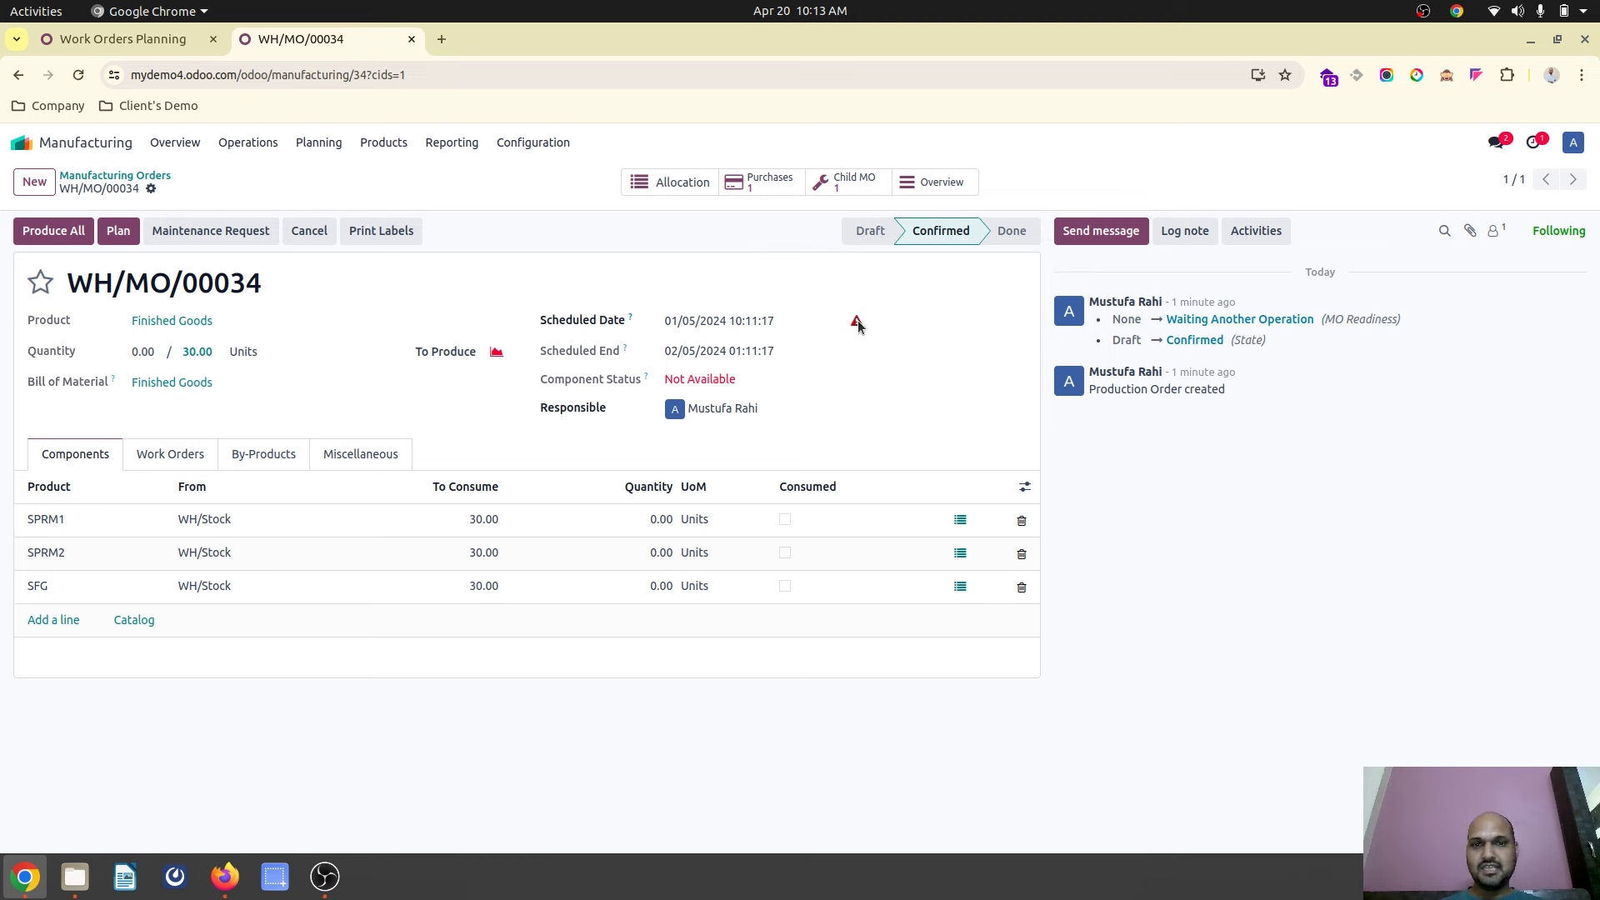
{"action": "left_click", "coordinate": [800, 324]}
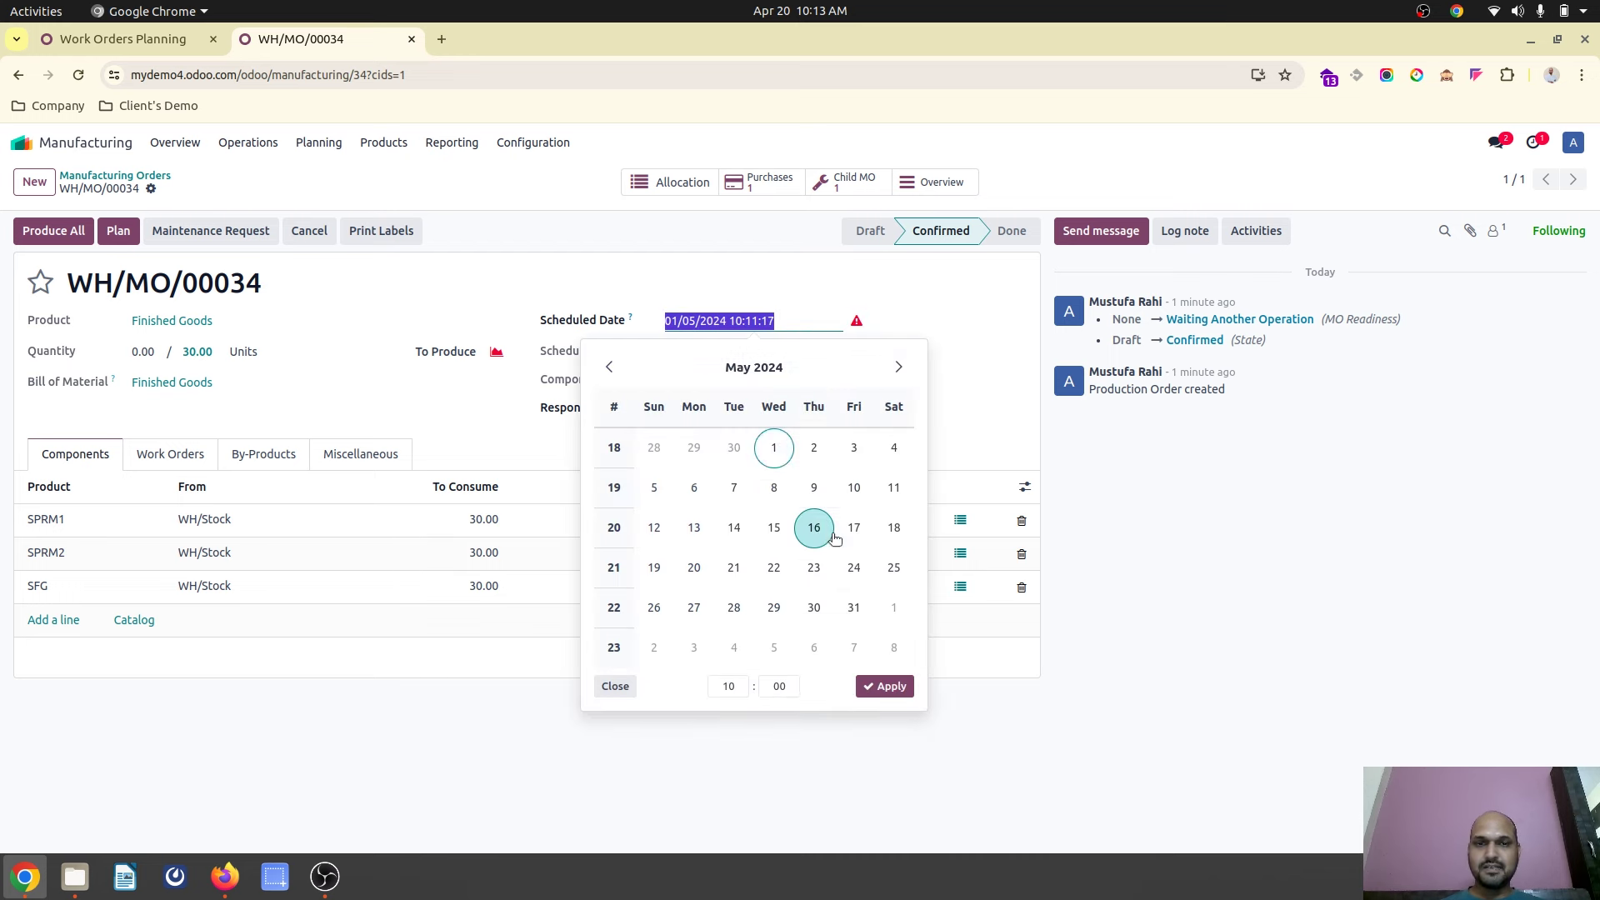
{"action": "left_click", "coordinate": [773, 567]}
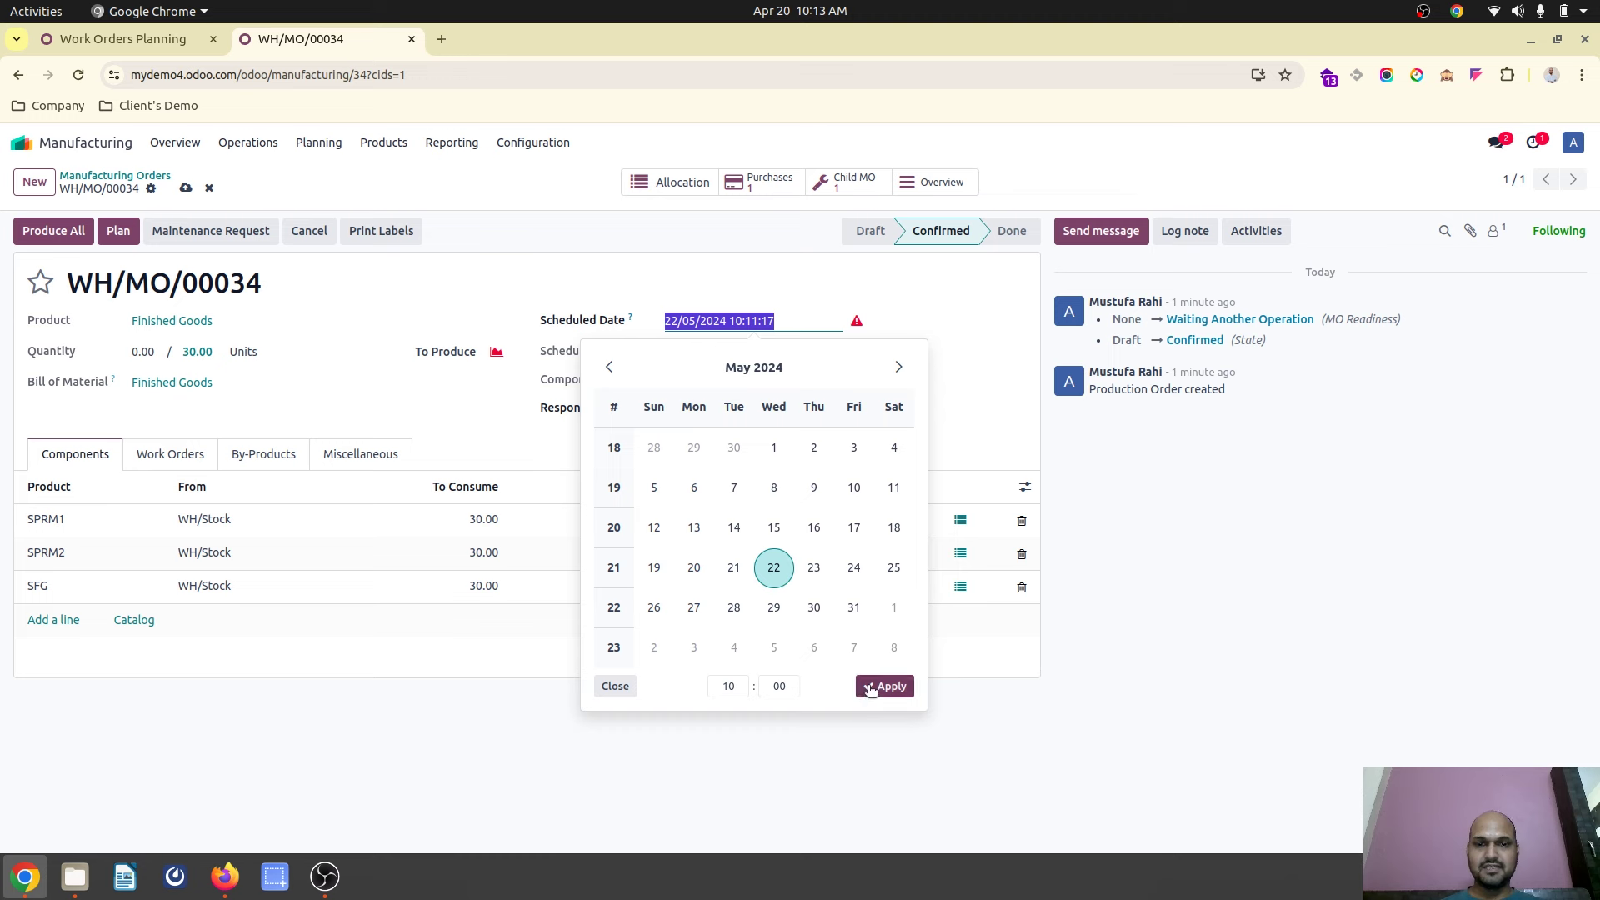
{"action": "left_click", "coordinate": [885, 685]}
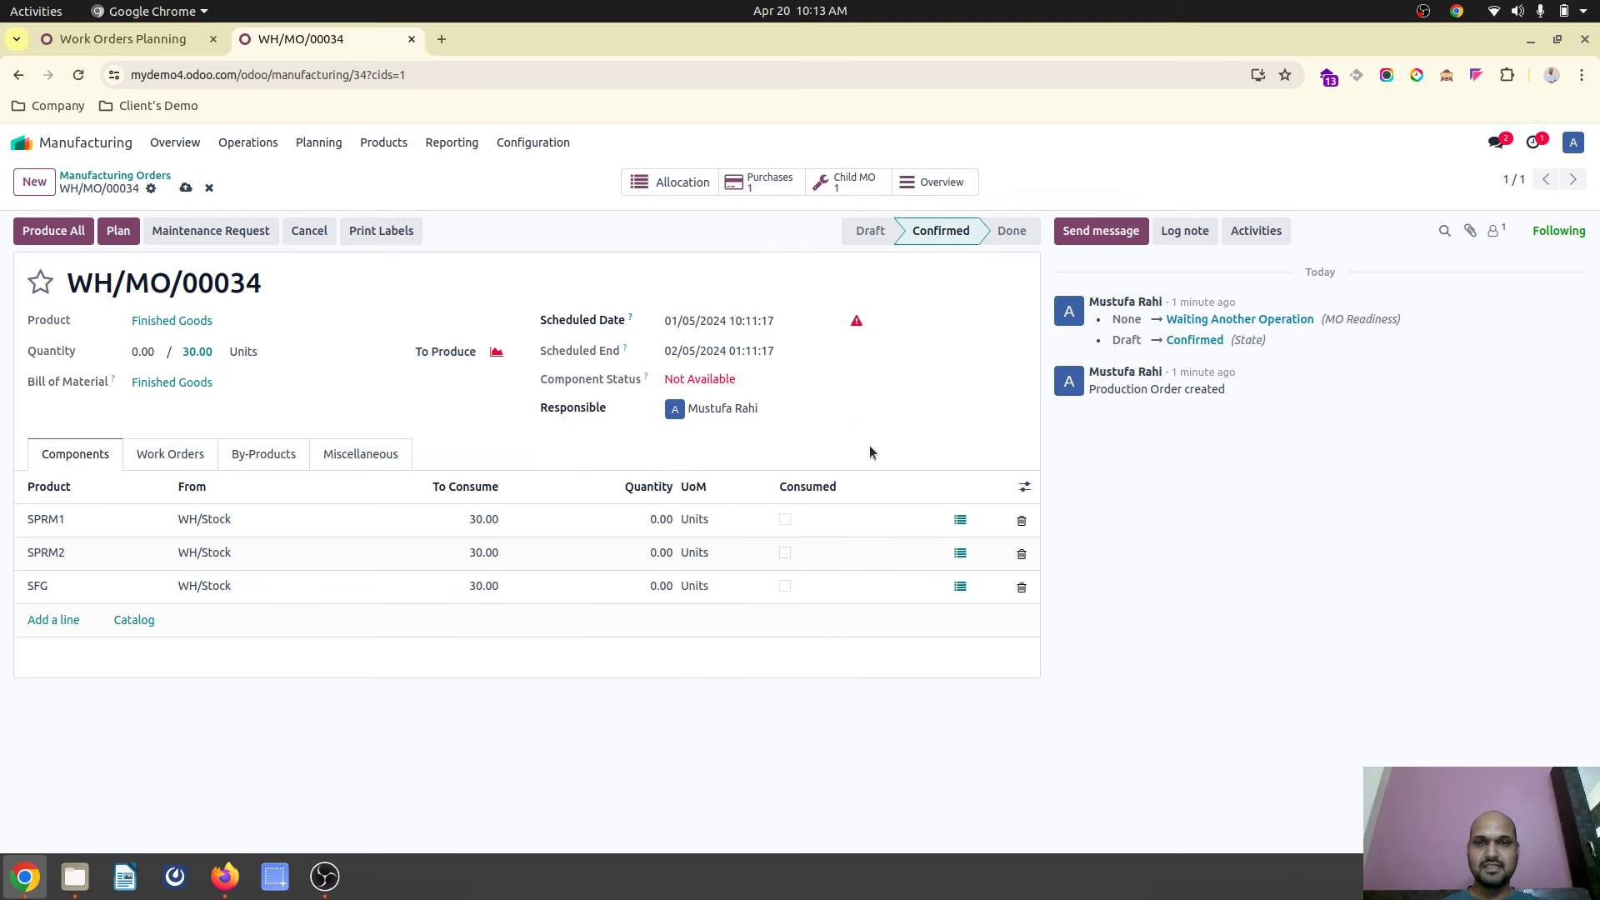
Save and plan WH/MO/00034, then view the work orders planning chart.
{"action": "left_click", "coordinate": [185, 188]}
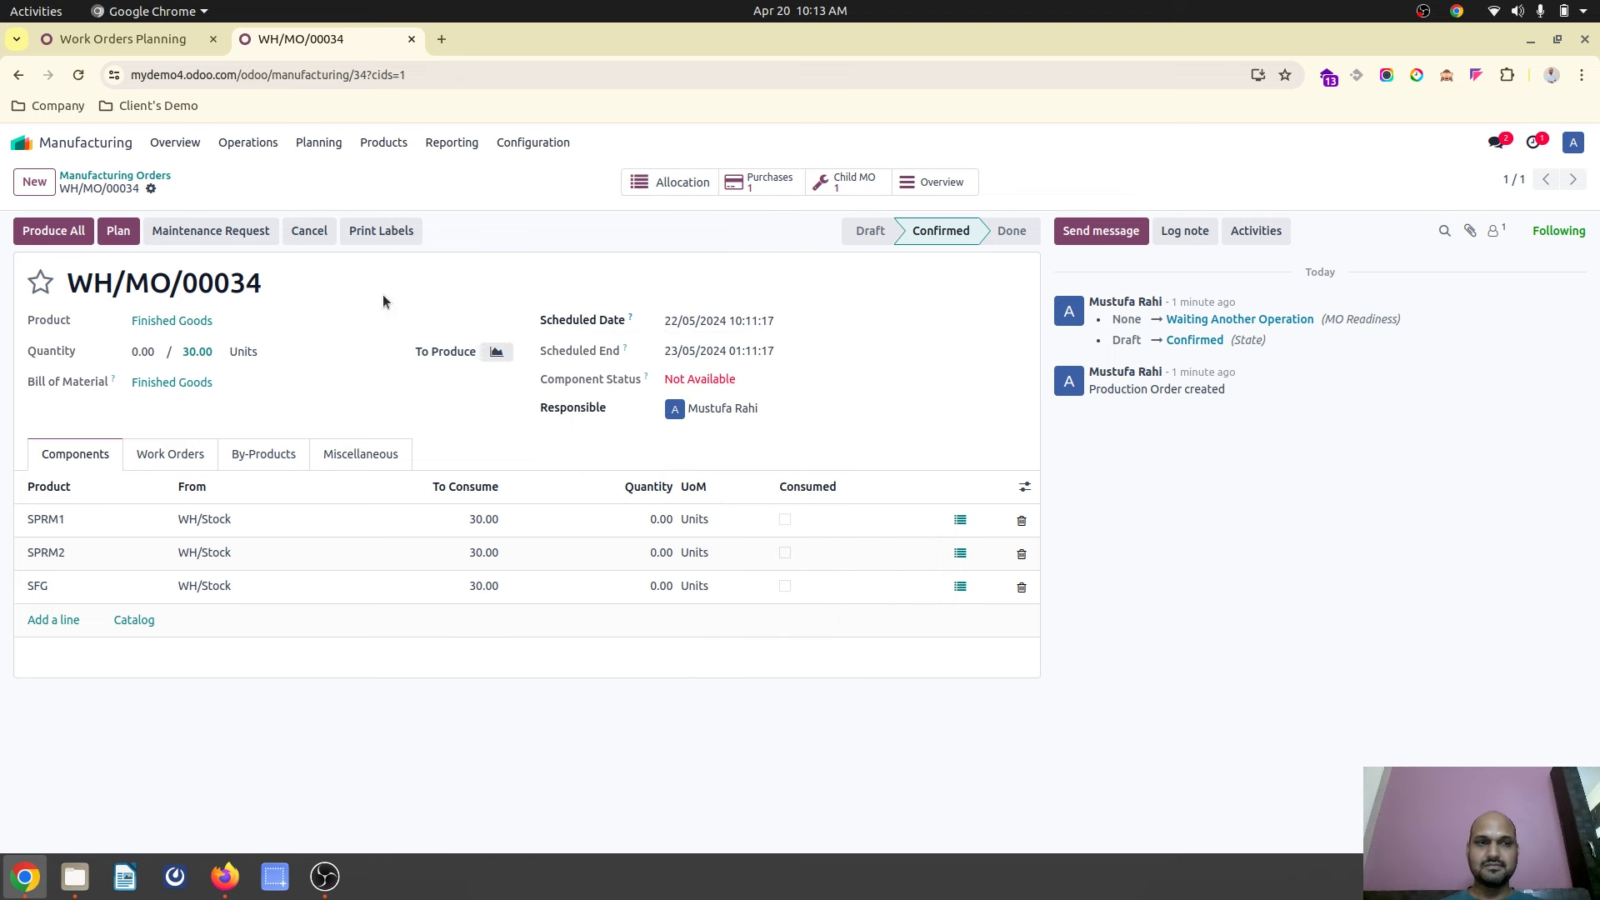
{"action": "left_click", "coordinate": [125, 233]}
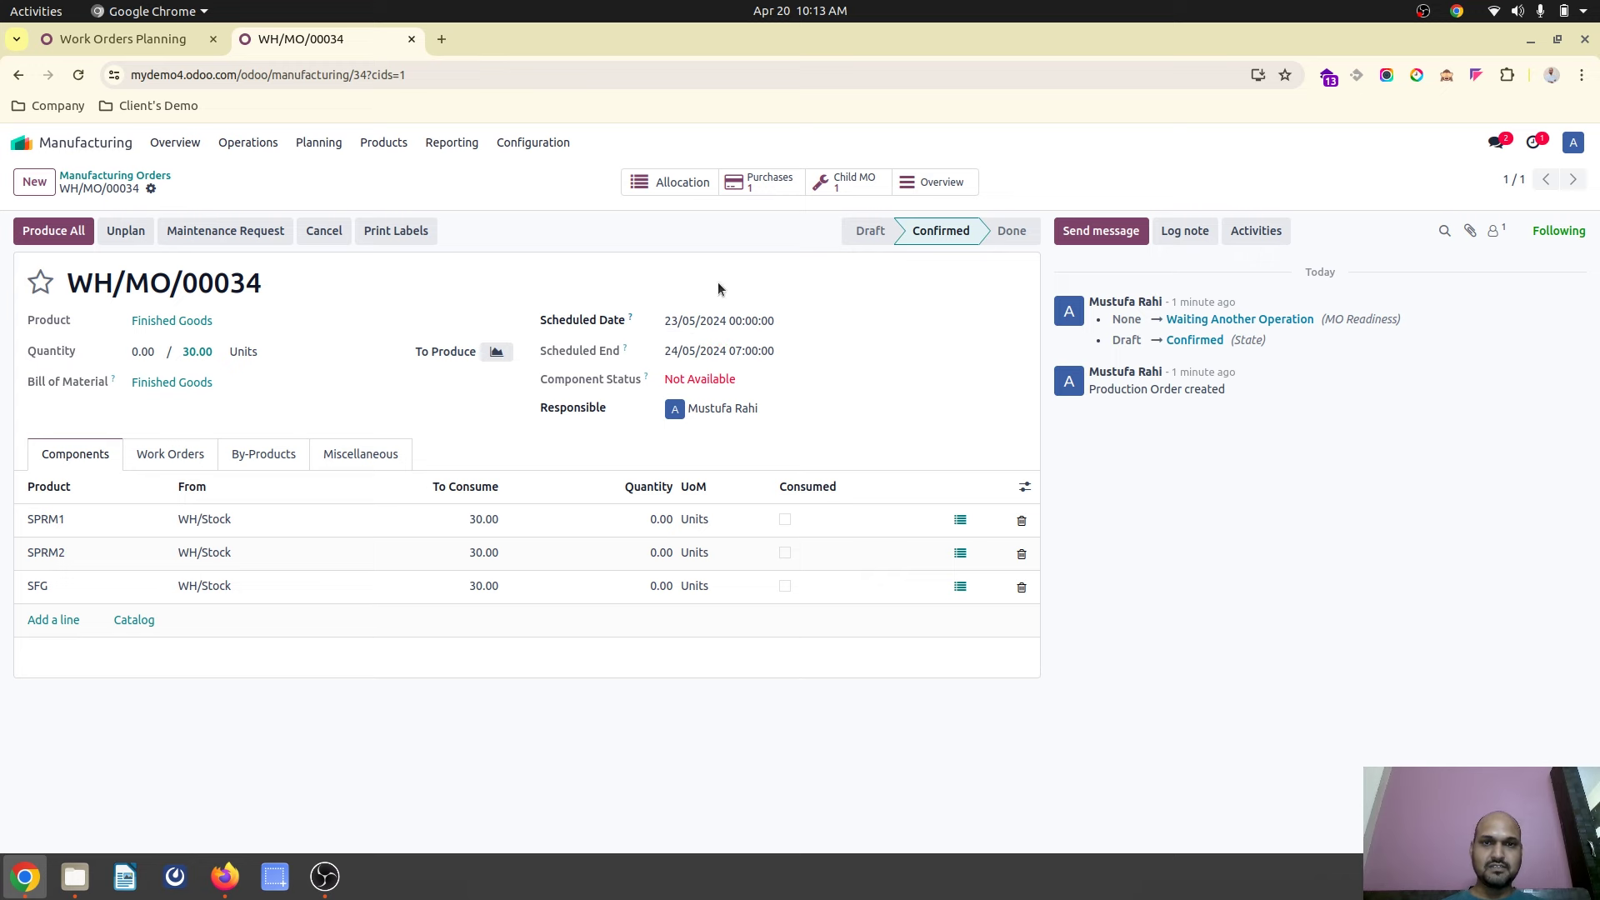
{"action": "left_click", "coordinate": [175, 38]}
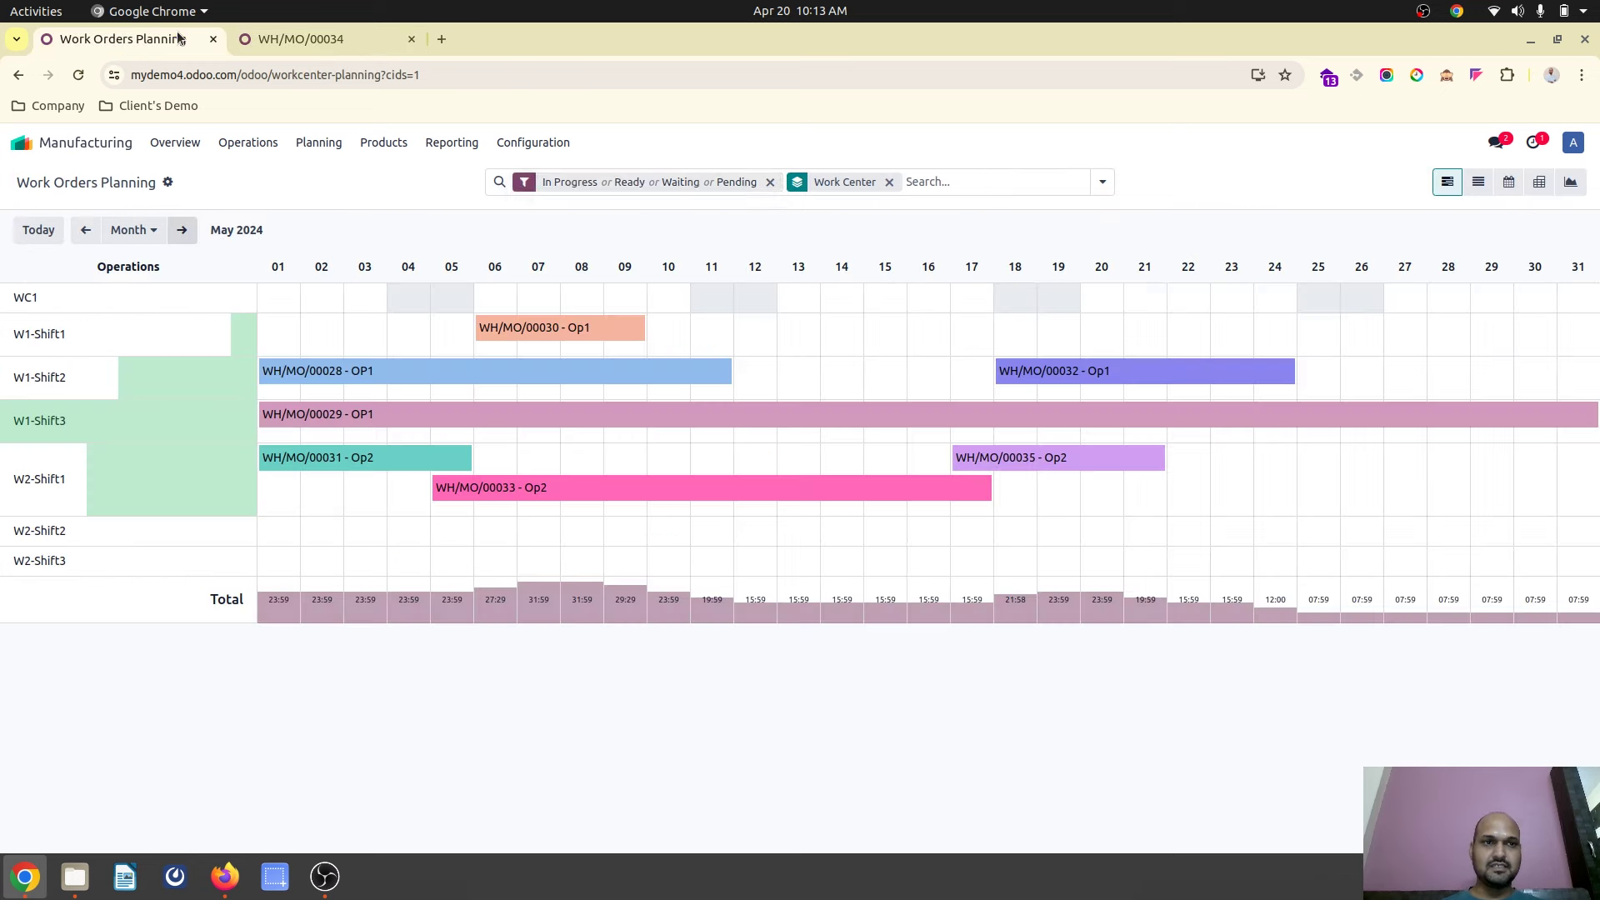
Clear the chart filter so all work orders show, then return to WH/MO/00034's tab.
{"action": "left_click", "coordinate": [979, 182]}
{"action": "left_click", "coordinate": [958, 182]}
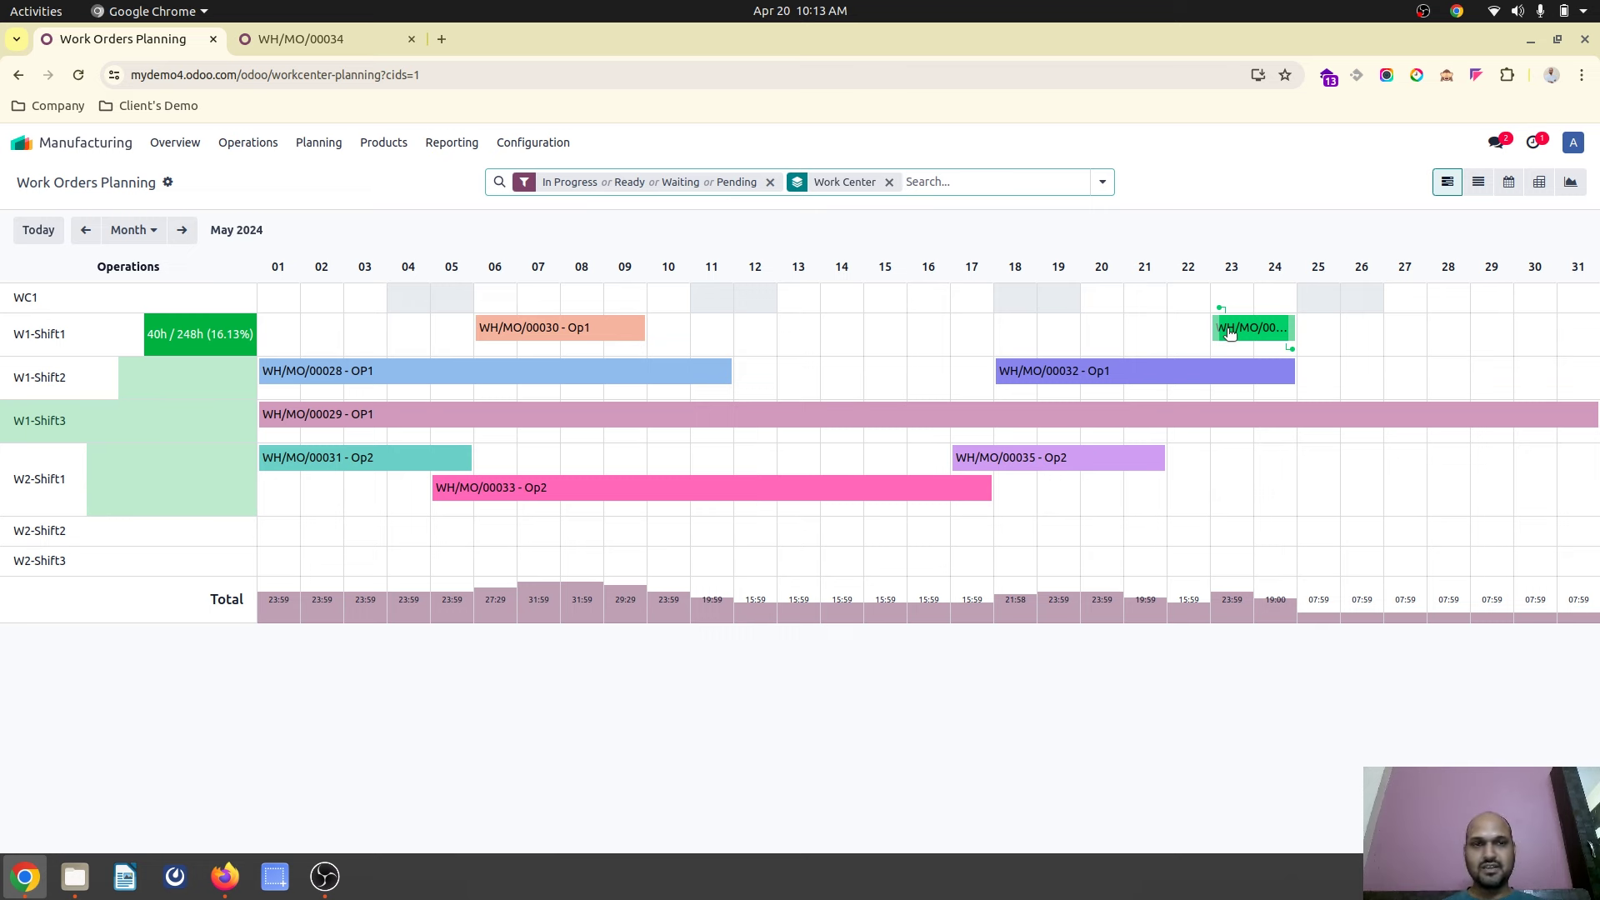
{"action": "left_click", "coordinate": [306, 33]}
{"action": "key", "text": "ctrl+Page_Up"}
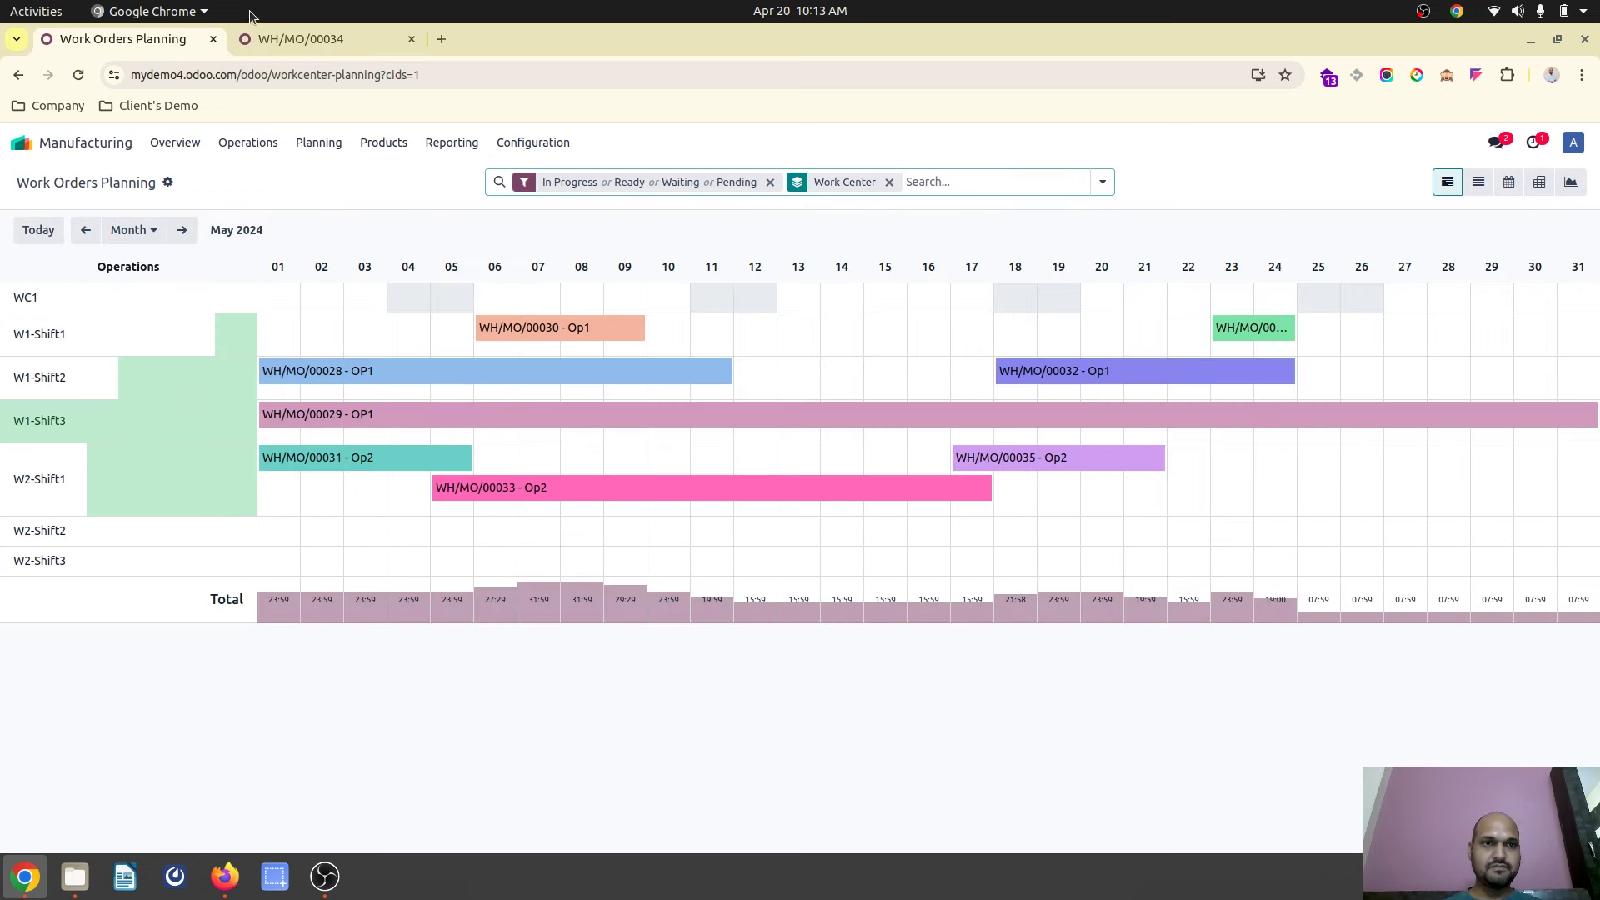
{"action": "left_click", "coordinate": [297, 36]}
Open the Bills of Materials list there and go back to Work Orders Planning.
{"action": "left_click", "coordinate": [328, 150]}
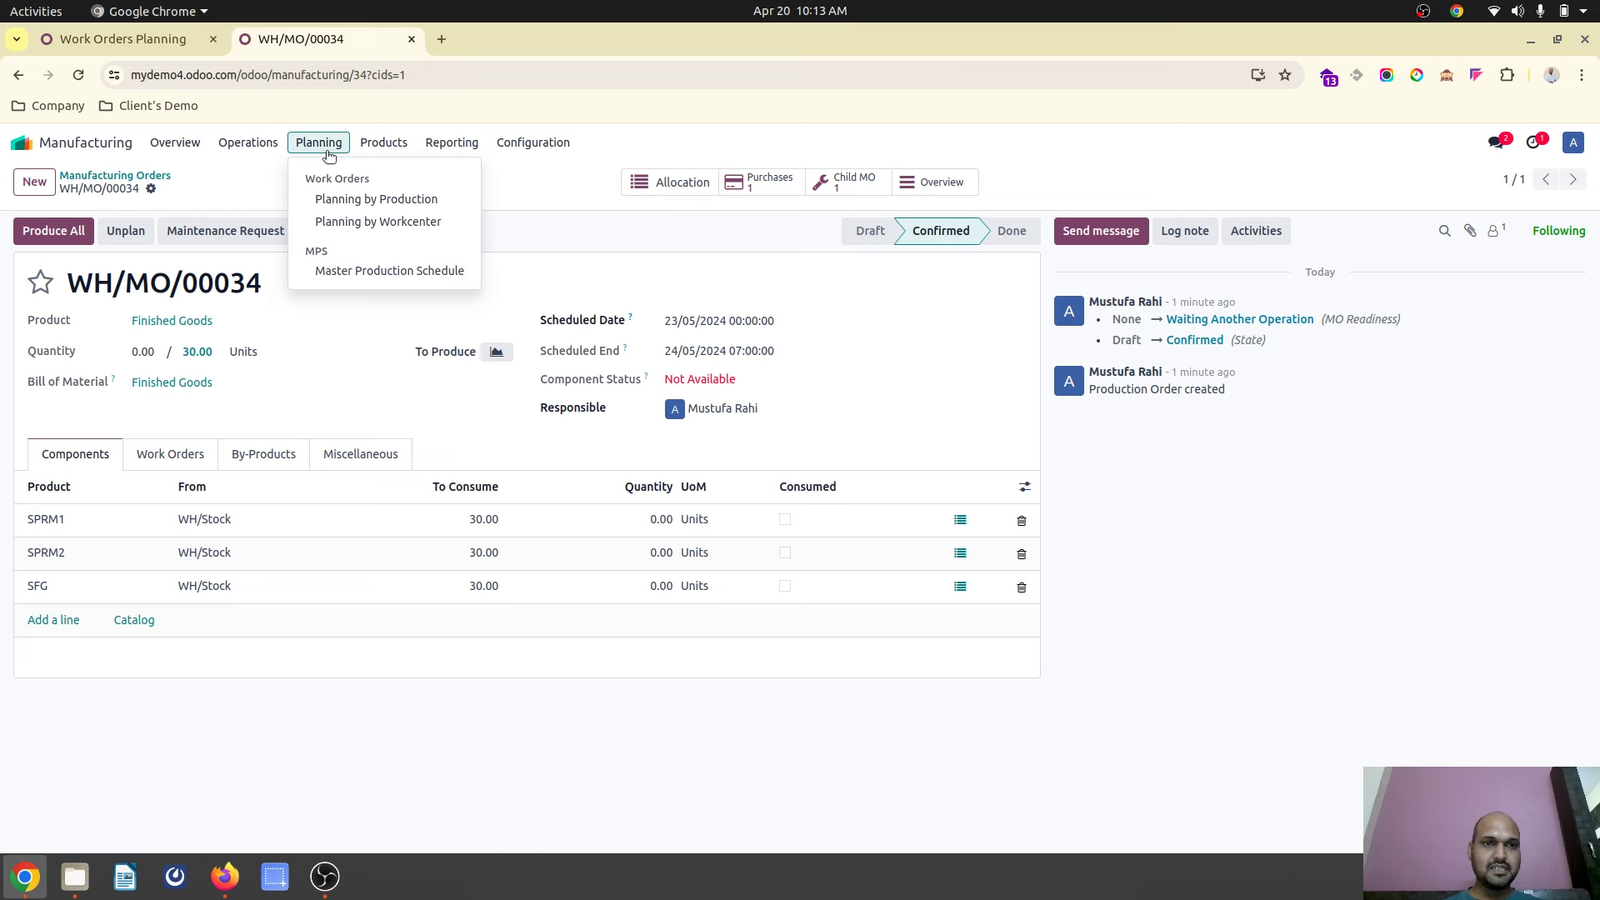
{"action": "mouse_move", "coordinate": [384, 144]}
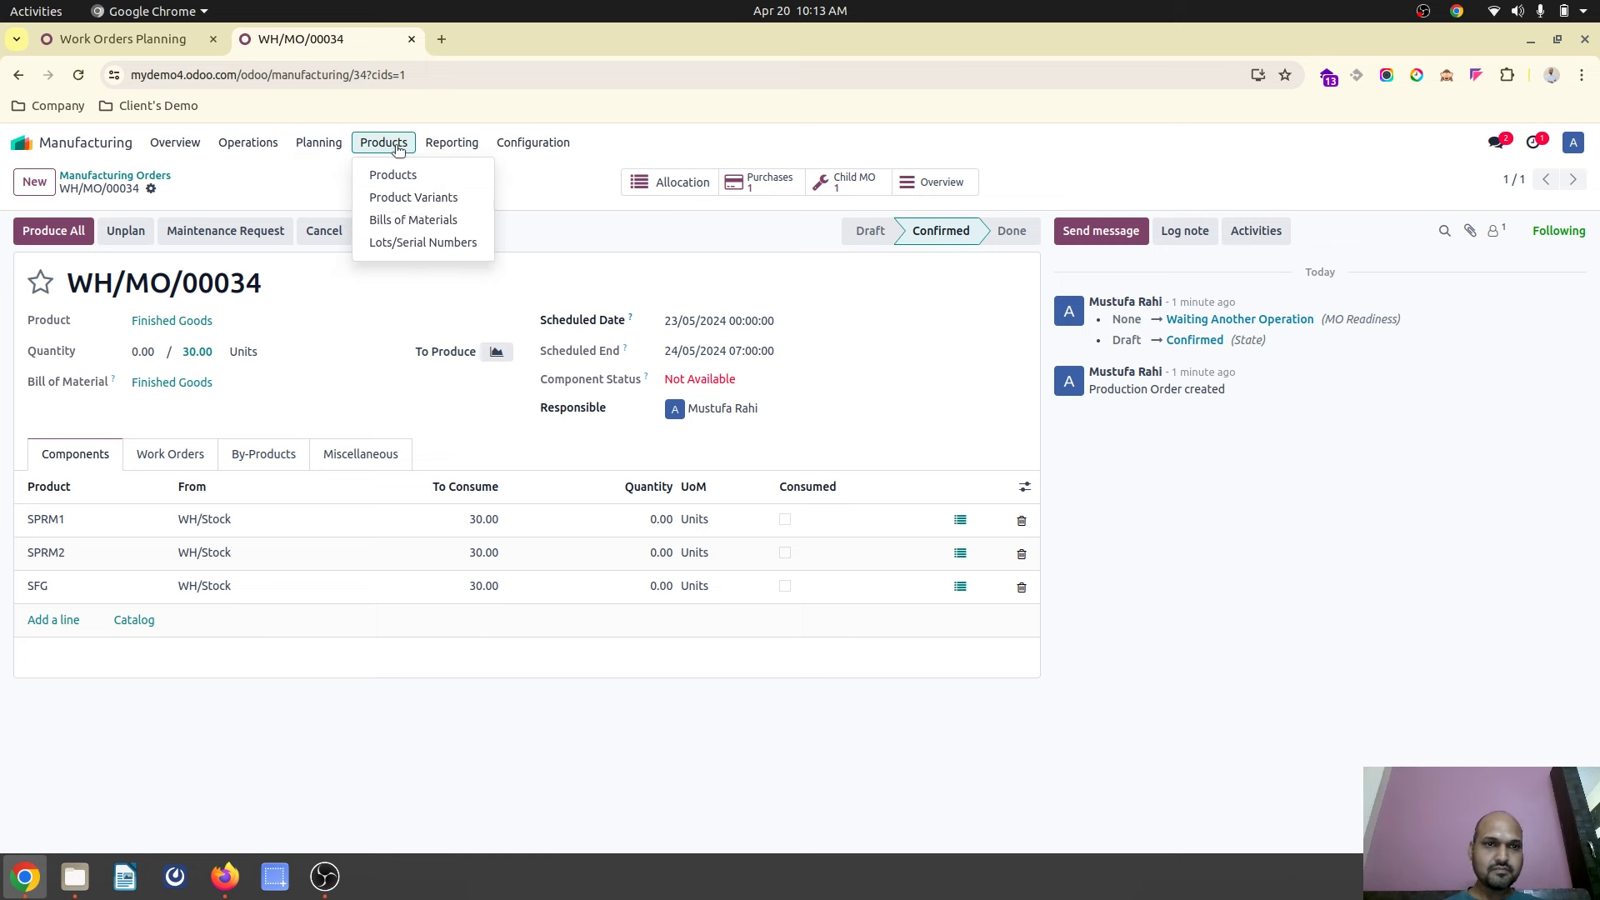
{"action": "left_click", "coordinate": [414, 218]}
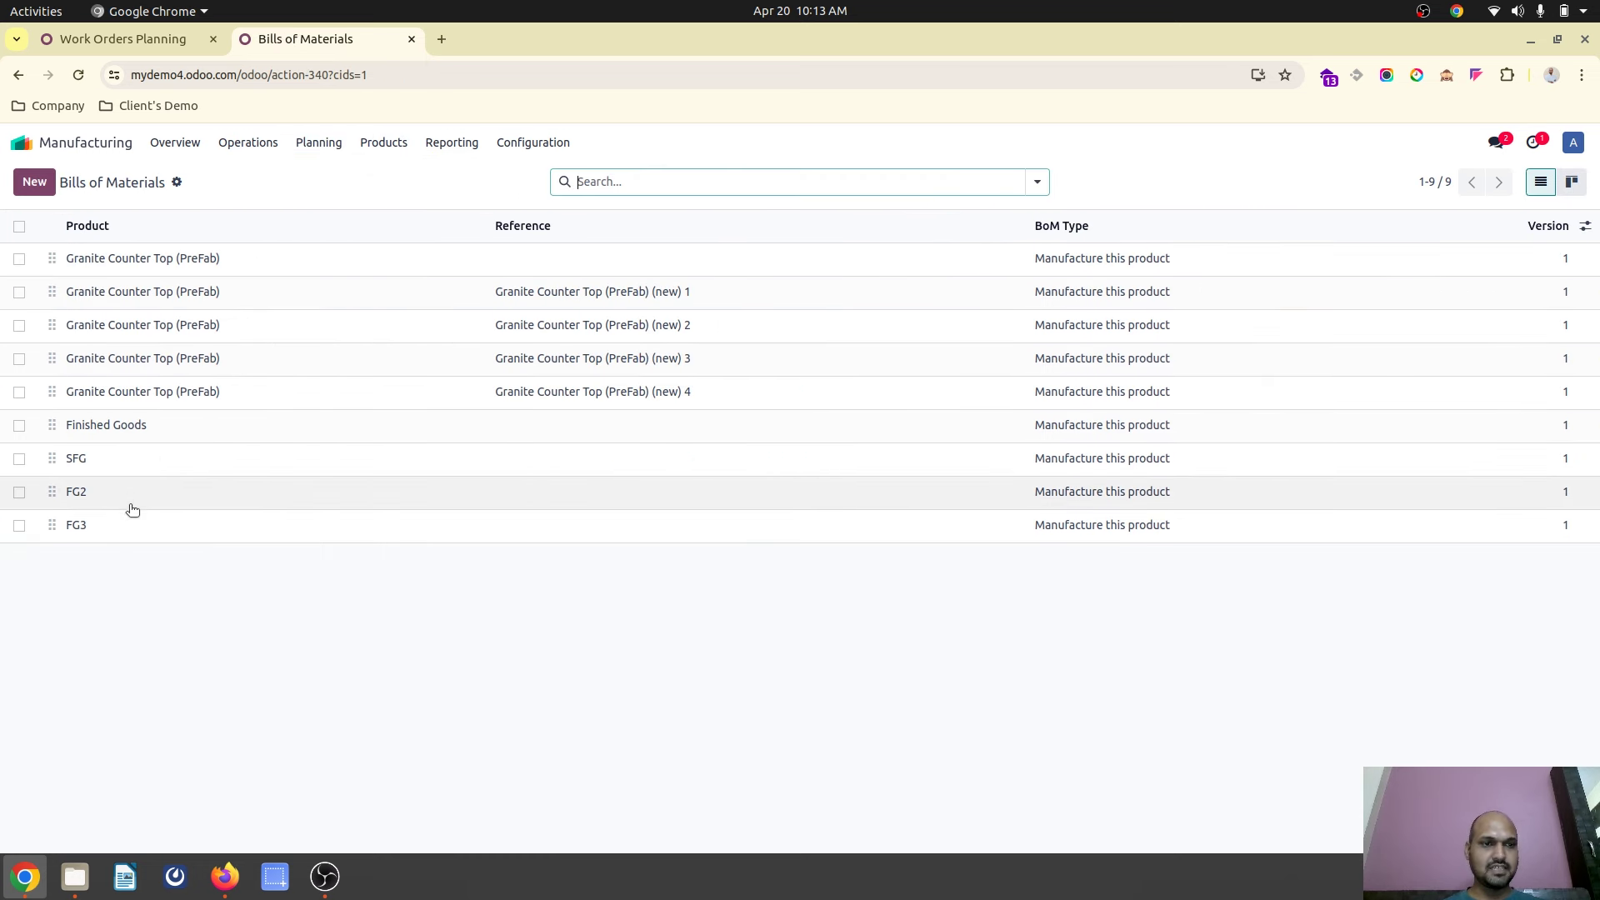
{"action": "left_click", "coordinate": [125, 38]}
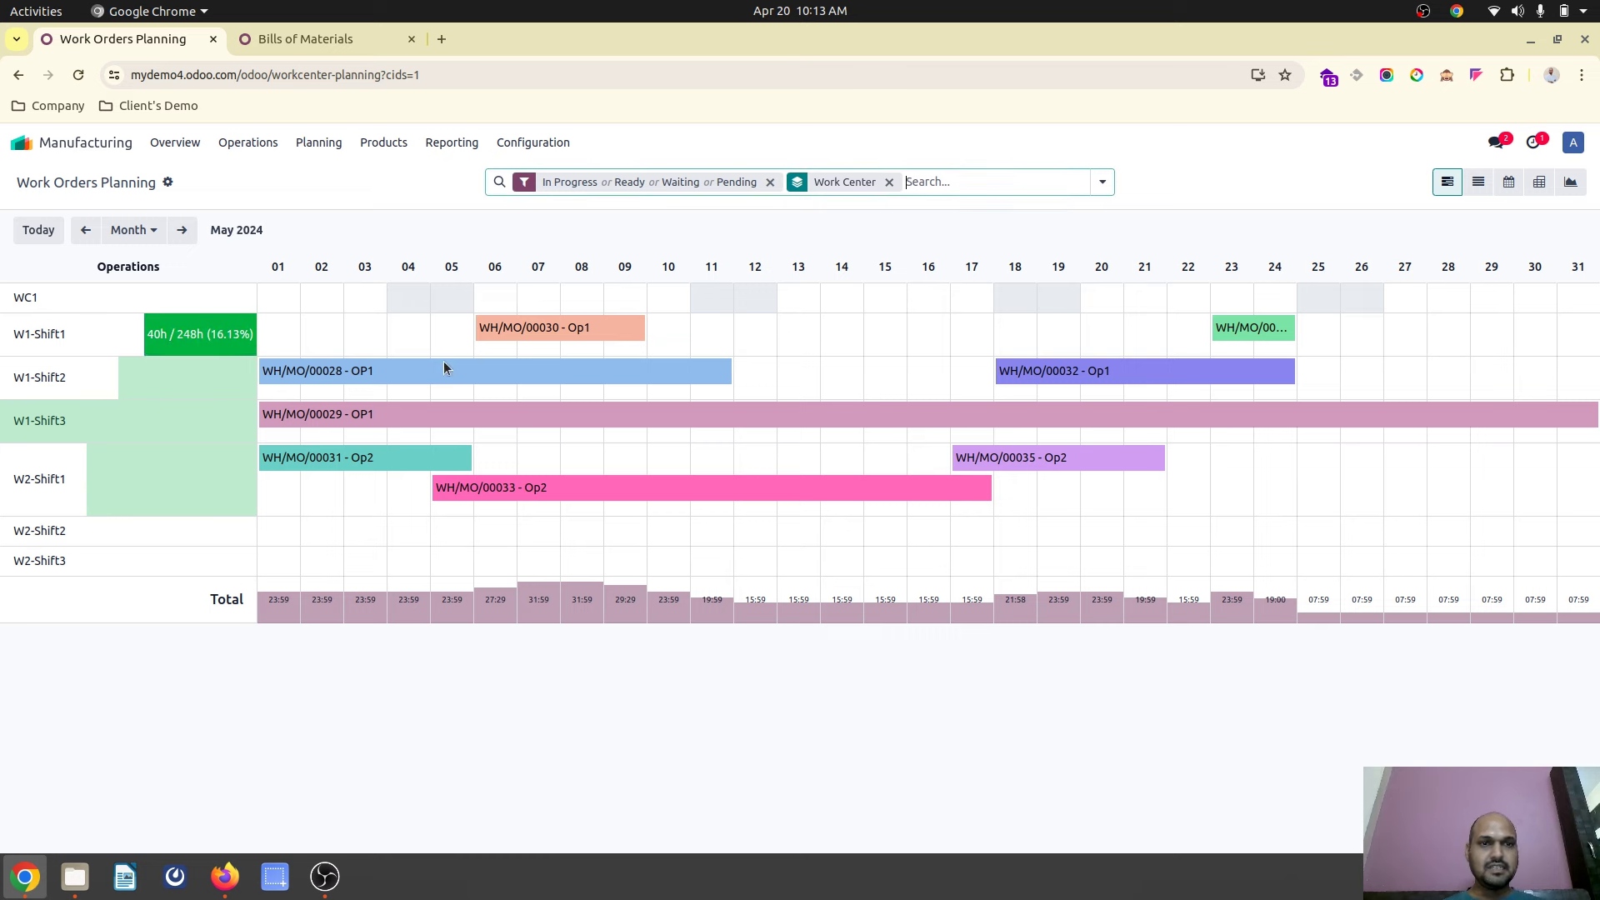
Show work orders as a grouped list and expand W2-Shift1, W2-Shift3, W1-Shift2 and W1-Shift3.
{"action": "left_click", "coordinate": [1478, 182]}
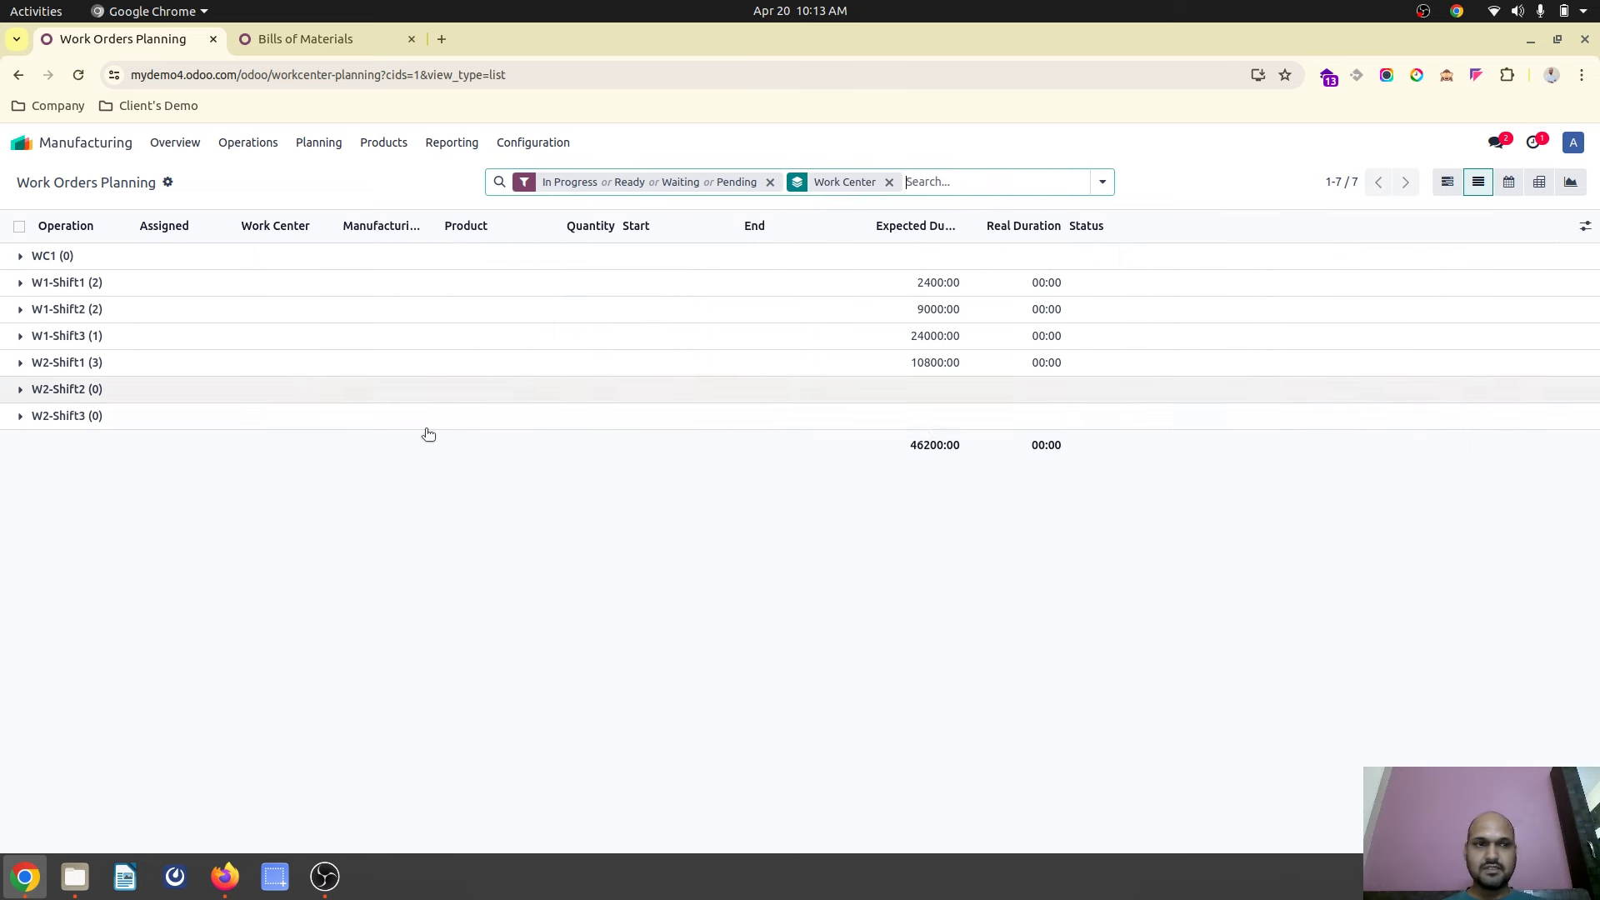
{"action": "left_click", "coordinate": [232, 364]}
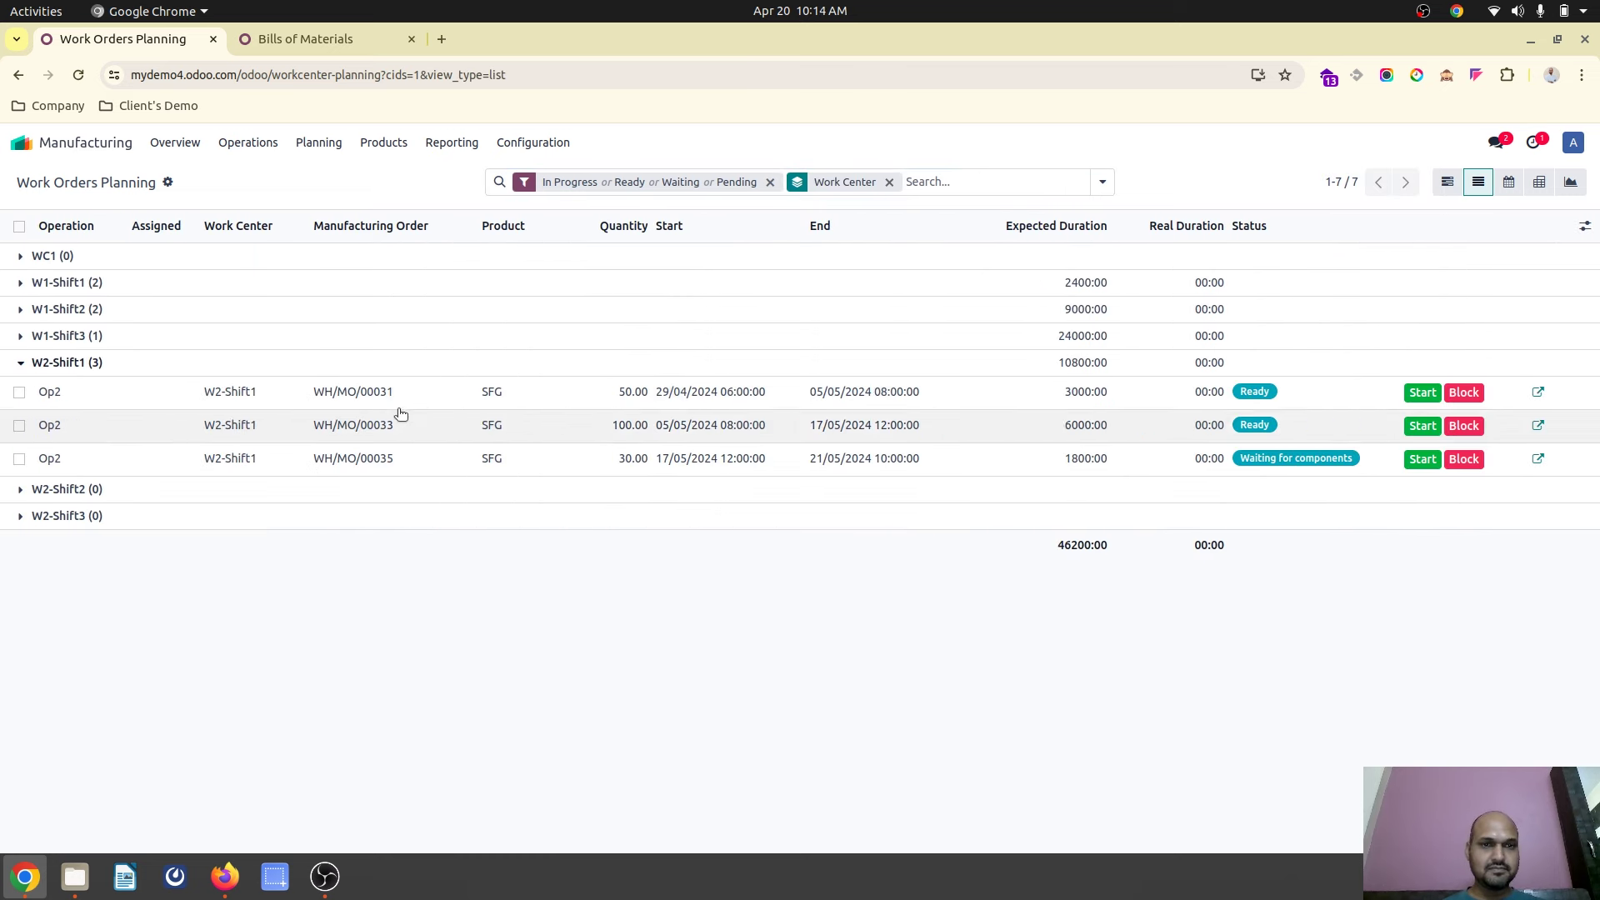
{"action": "left_click", "coordinate": [133, 519]}
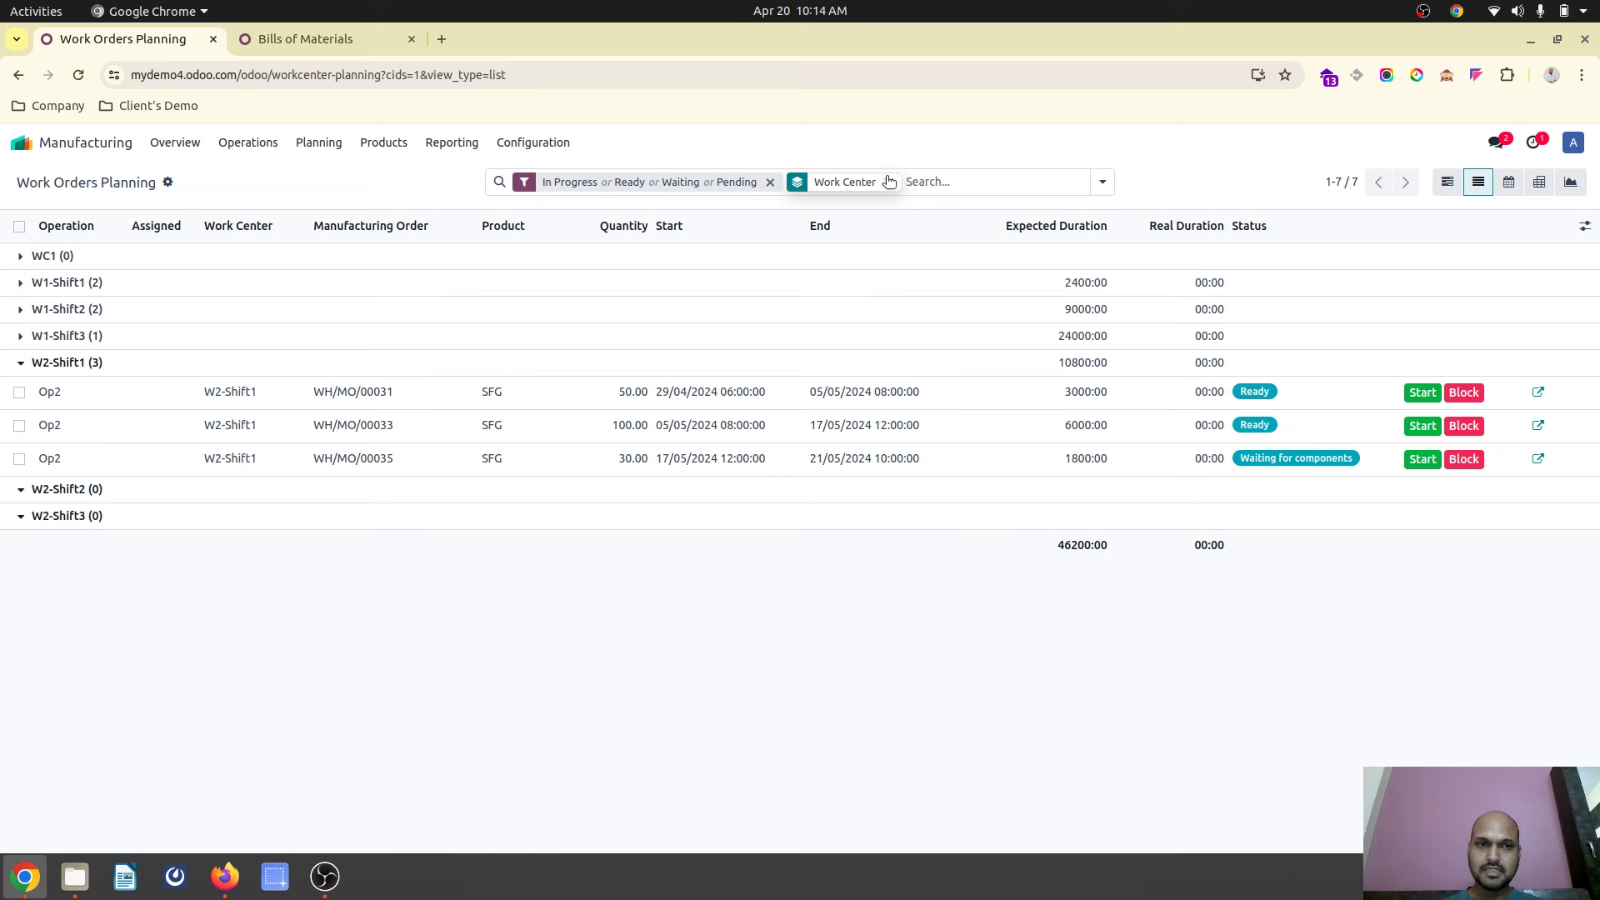
{"action": "left_click", "coordinate": [98, 323]}
{"action": "left_click", "coordinate": [97, 403]}
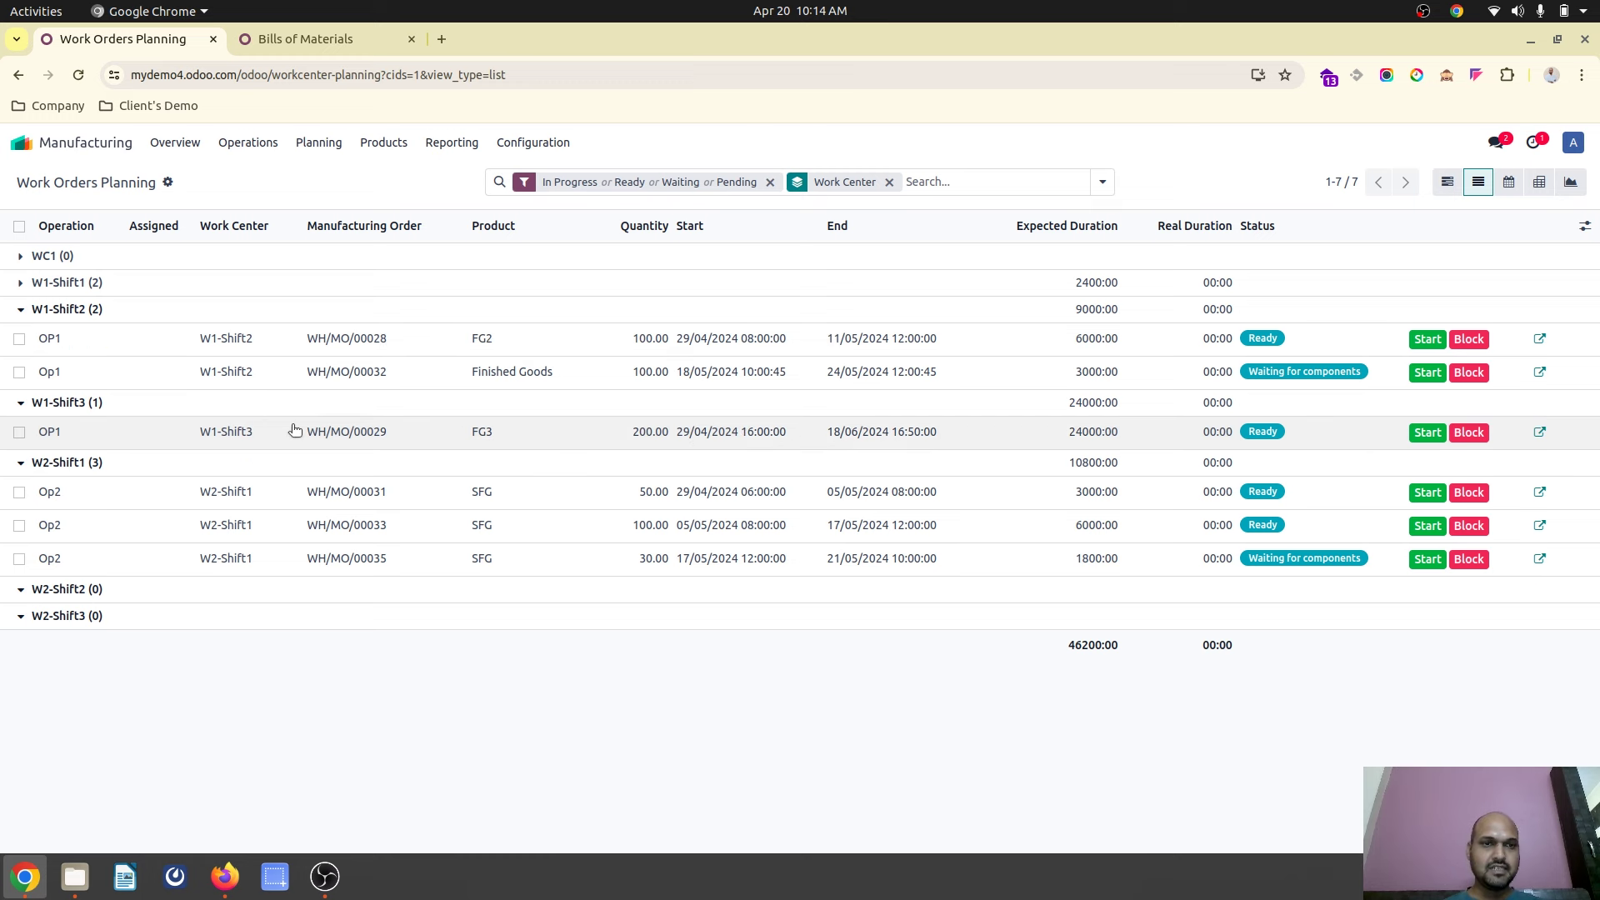
{"action": "left_click", "coordinate": [247, 143]}
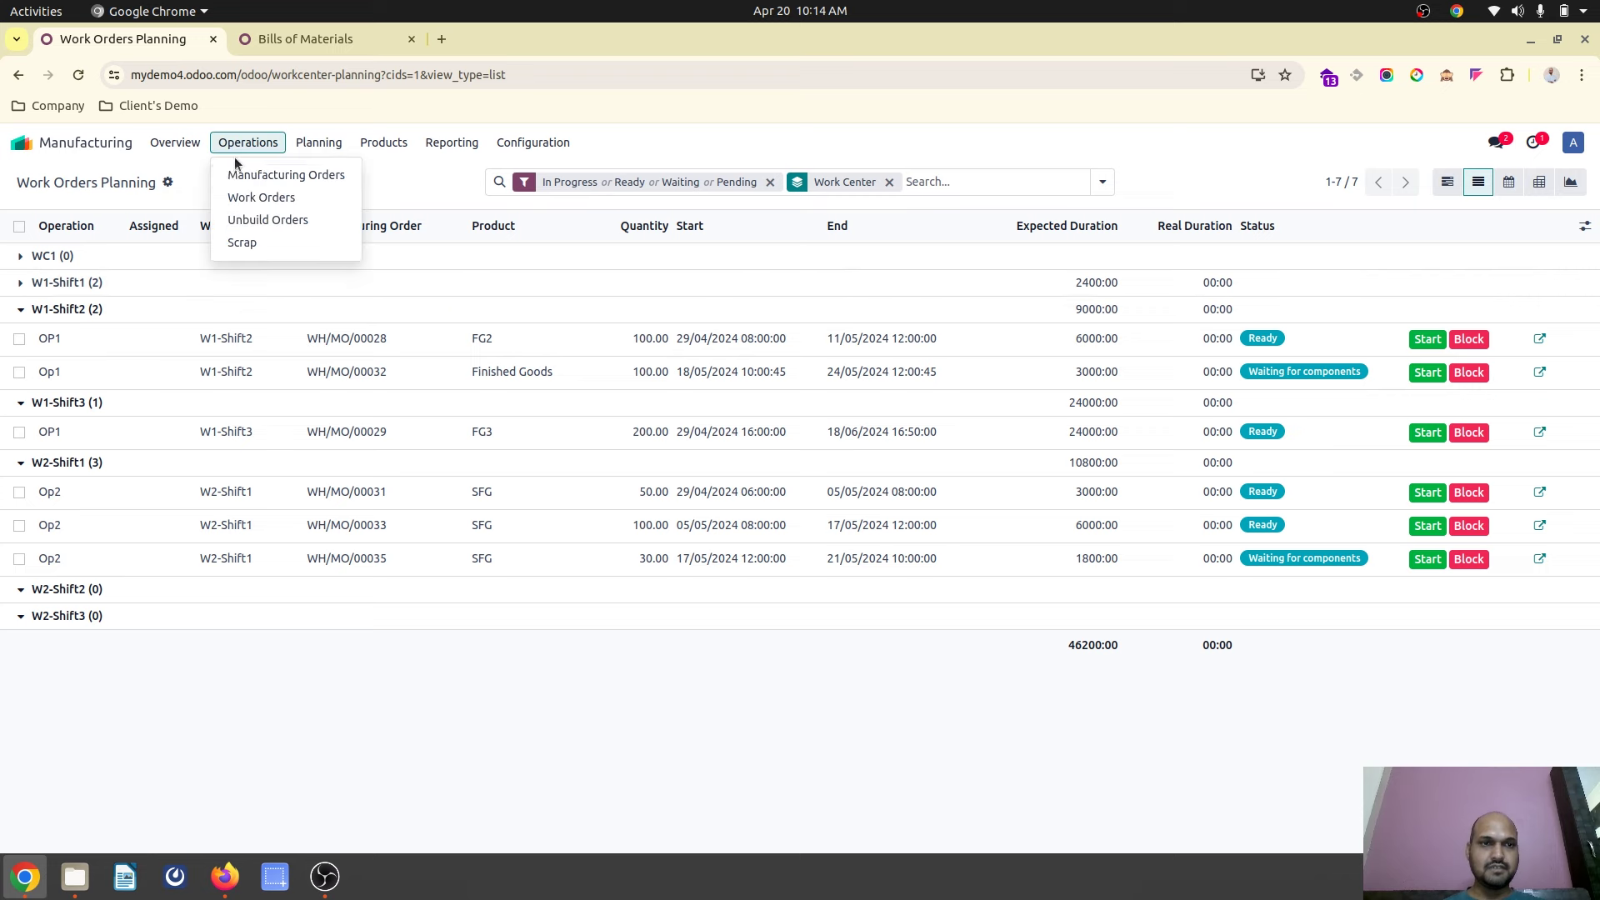
Create a manufacturing order for FG2 scheduled 05/05/2024, then save and confirm it.
{"action": "left_click", "coordinate": [238, 171]}
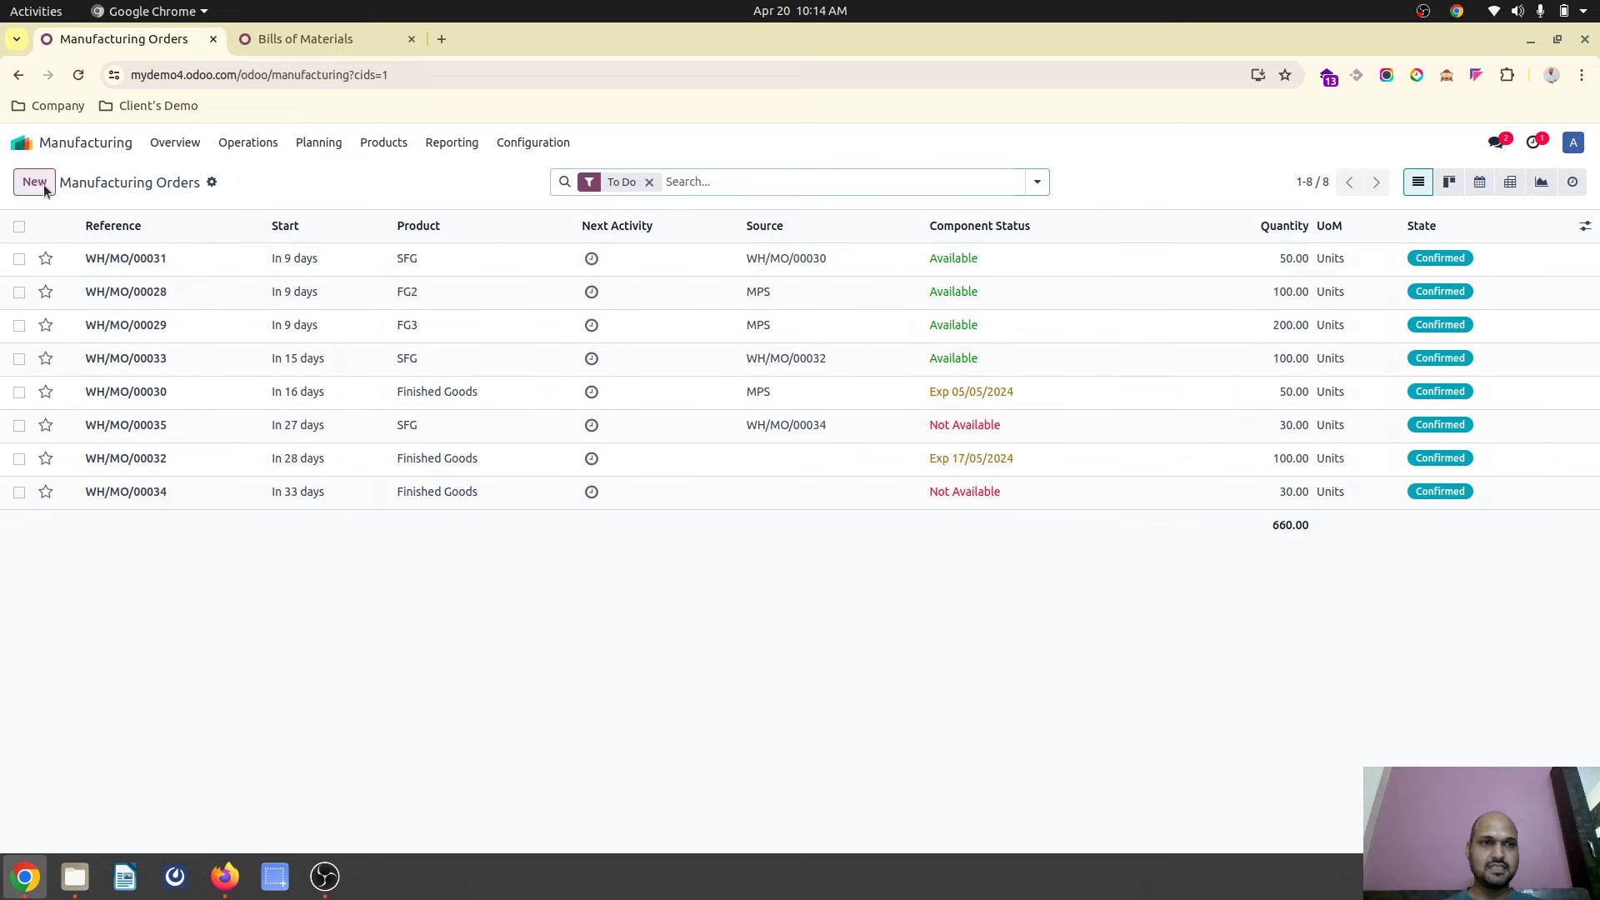
{"action": "left_click", "coordinate": [38, 182]}
{"action": "type", "text": "fg2"}
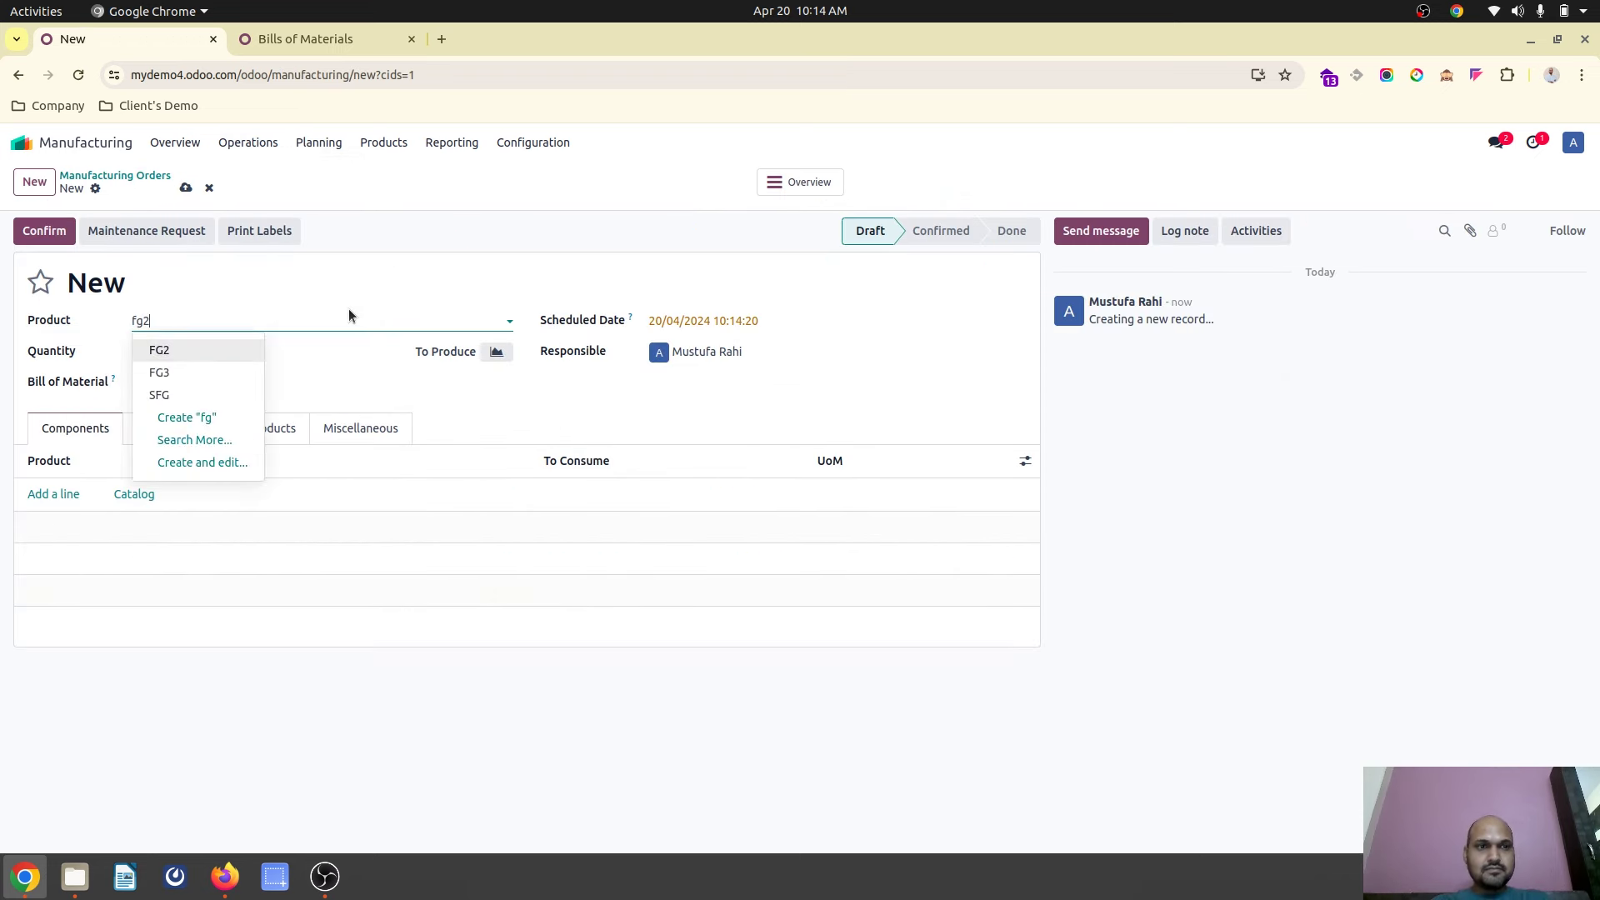
{"action": "left_click", "coordinate": [242, 342]}
{"action": "left_click", "coordinate": [703, 320]}
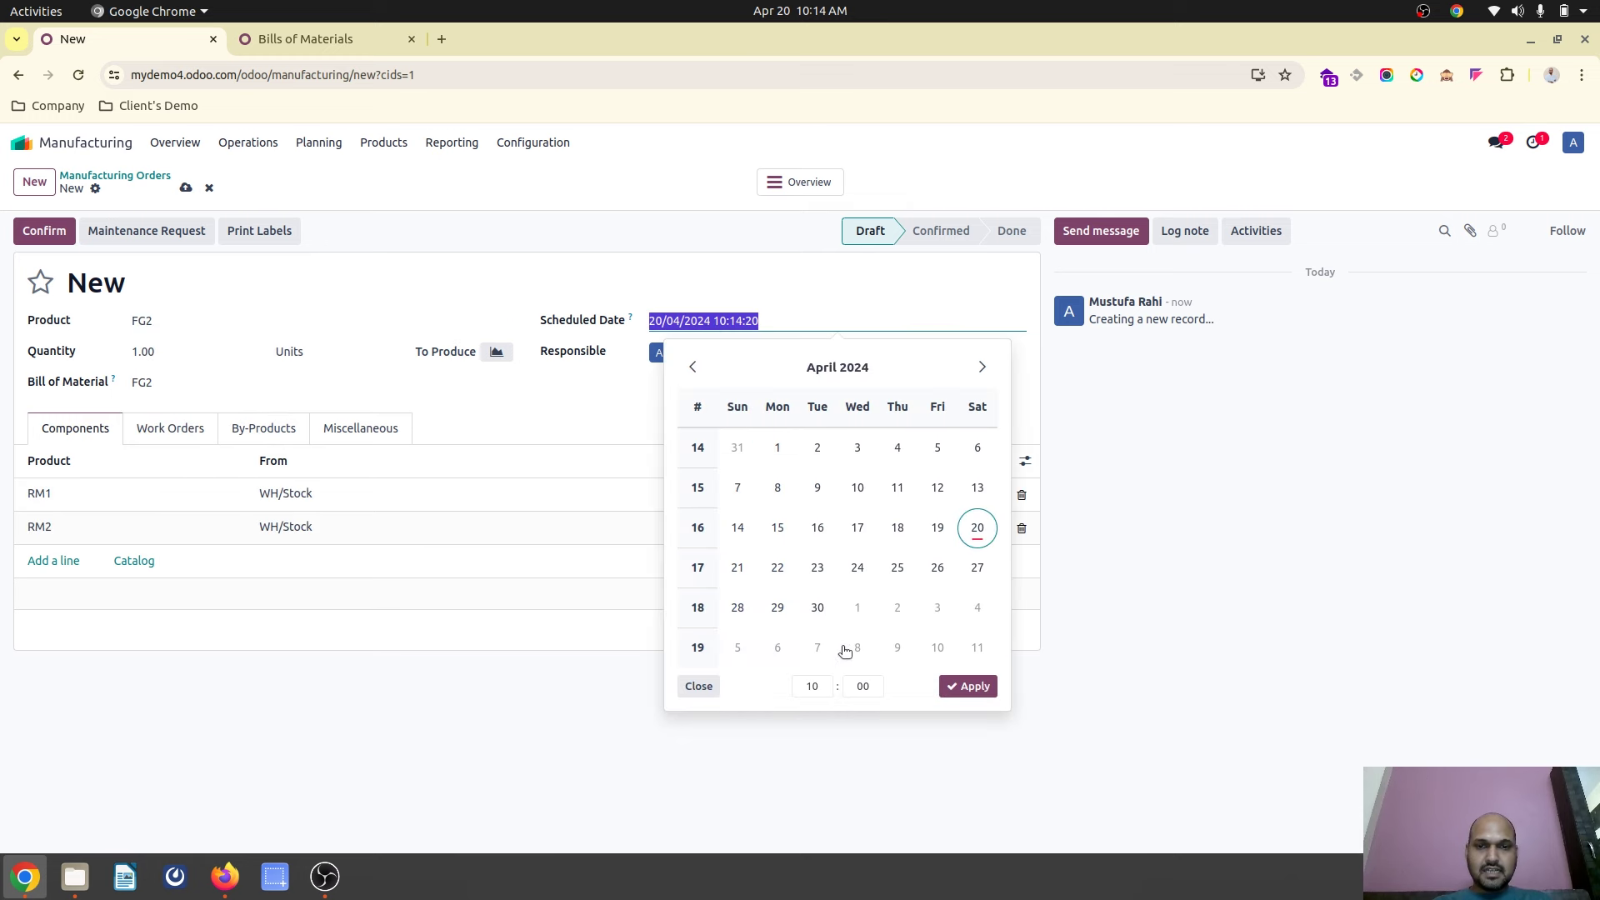
{"action": "left_click", "coordinate": [737, 647]}
{"action": "left_click", "coordinate": [532, 273]}
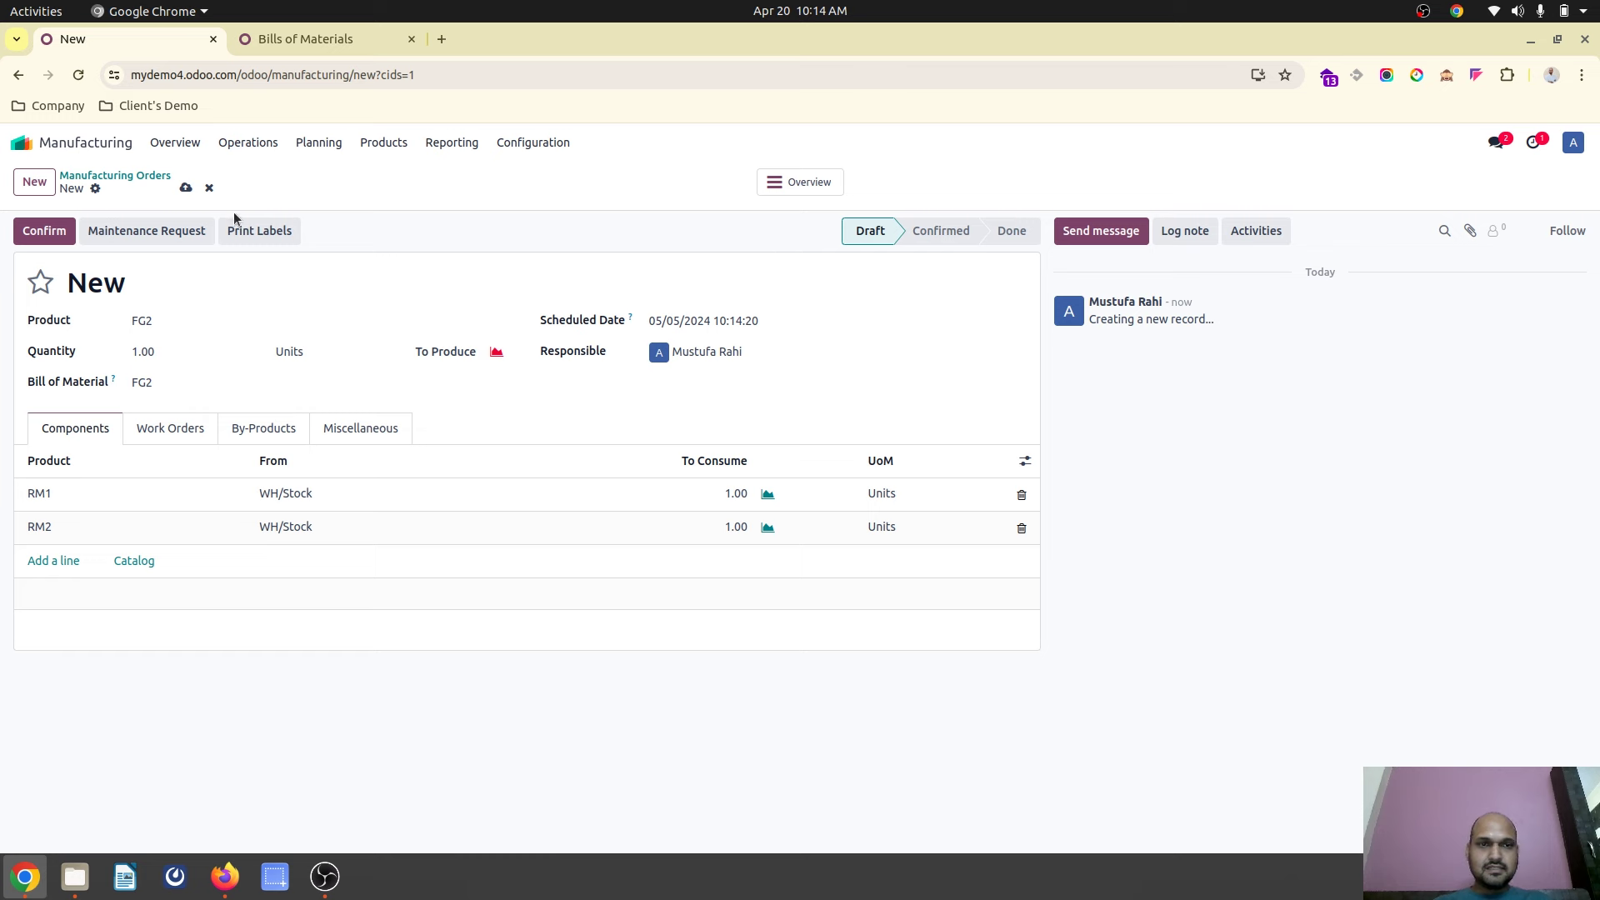
{"action": "left_click", "coordinate": [187, 188]}
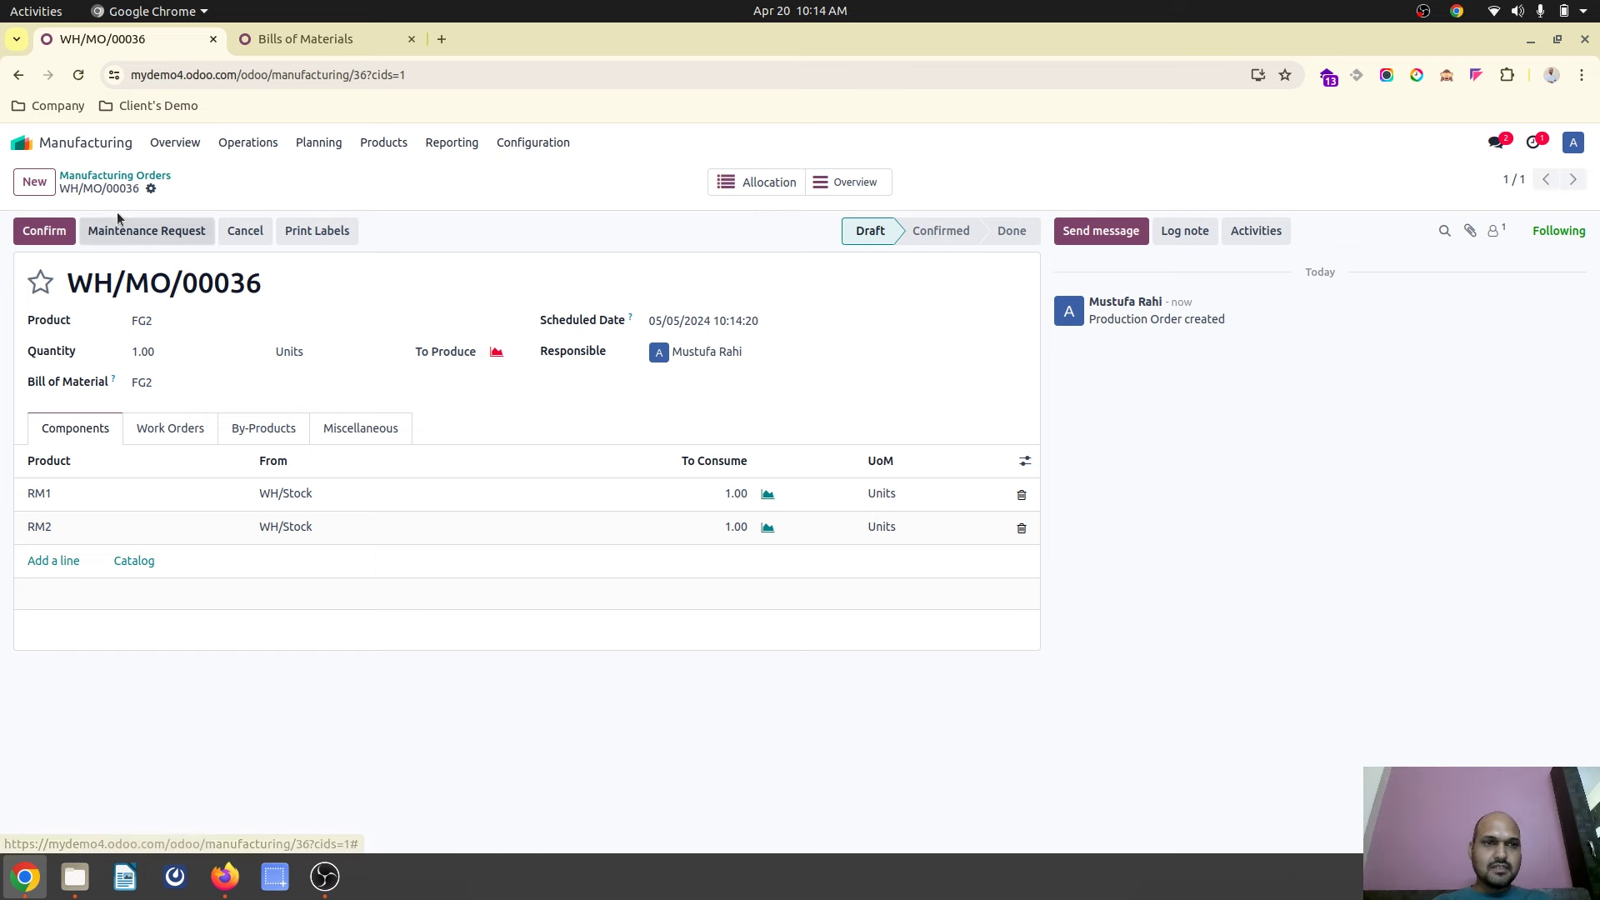
{"action": "left_click", "coordinate": [42, 230]}
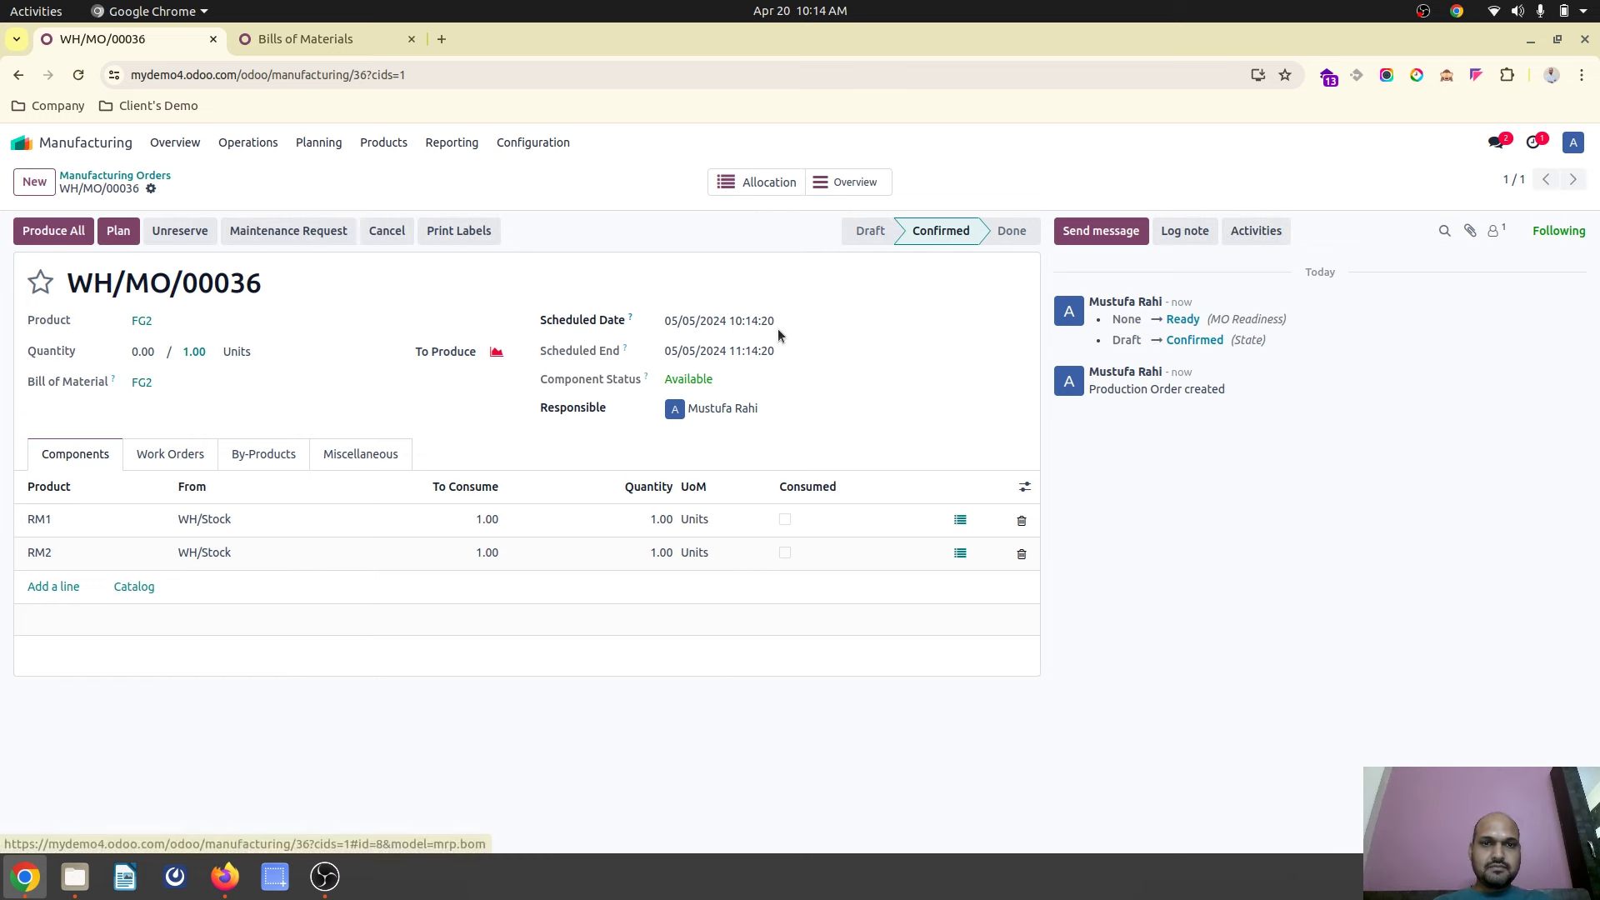
{"action": "left_click", "coordinate": [303, 42]}
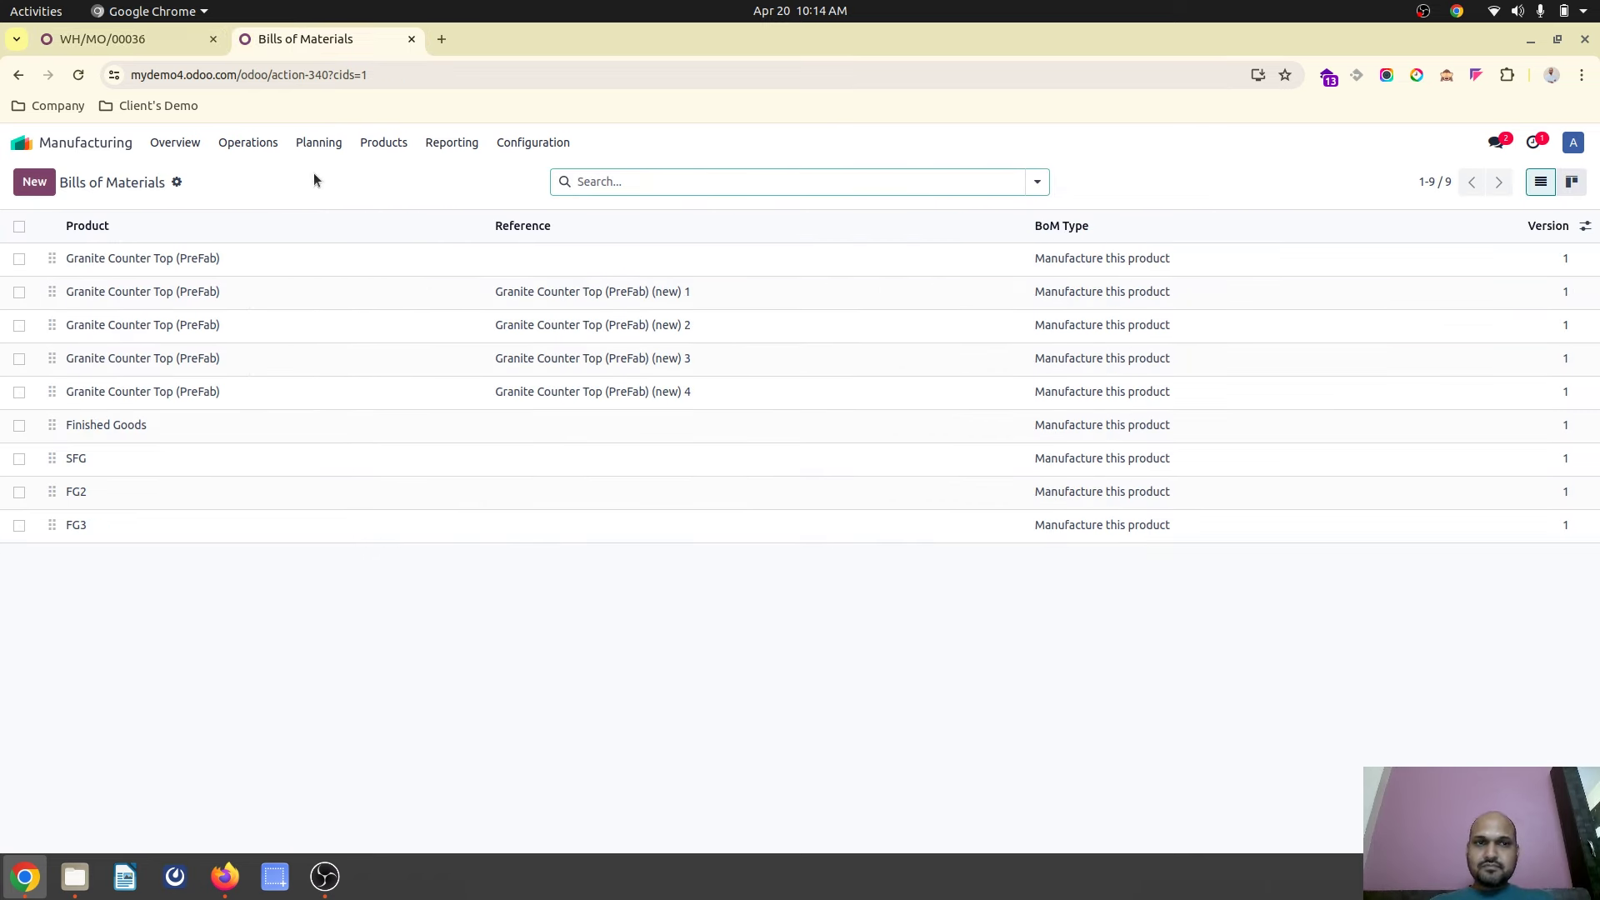
List Work Orders Planning and expand W1-Shift2 to find WH/MO/00036's undated OP1.
{"action": "left_click", "coordinate": [318, 142]}
{"action": "left_click", "coordinate": [416, 266]}
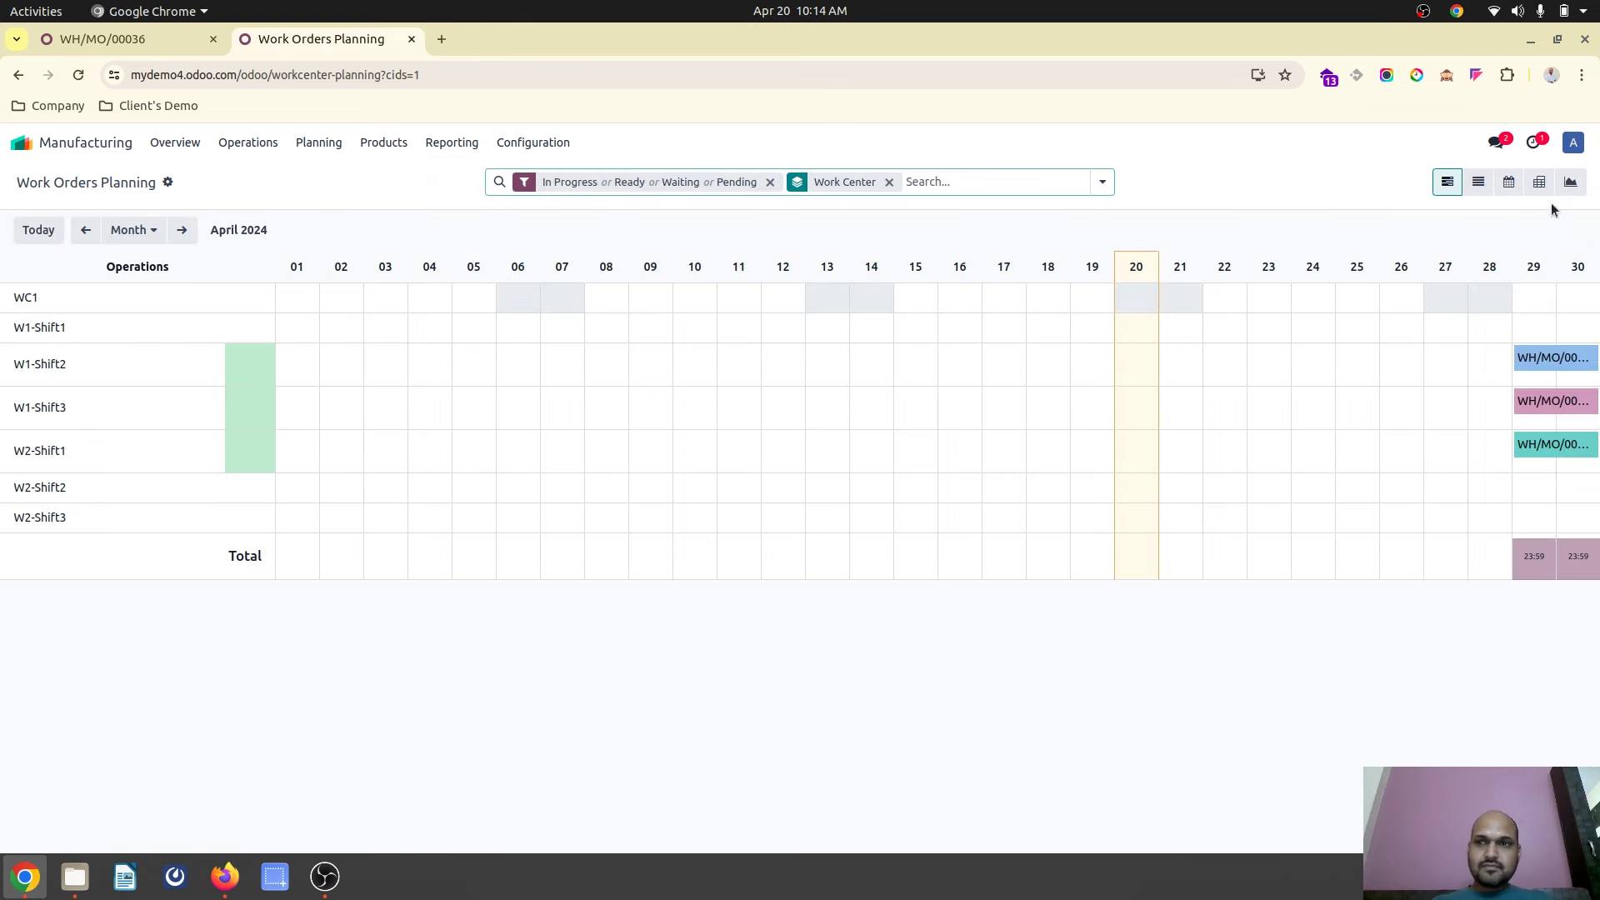
{"action": "left_click", "coordinate": [1478, 182]}
{"action": "left_click", "coordinate": [84, 39]}
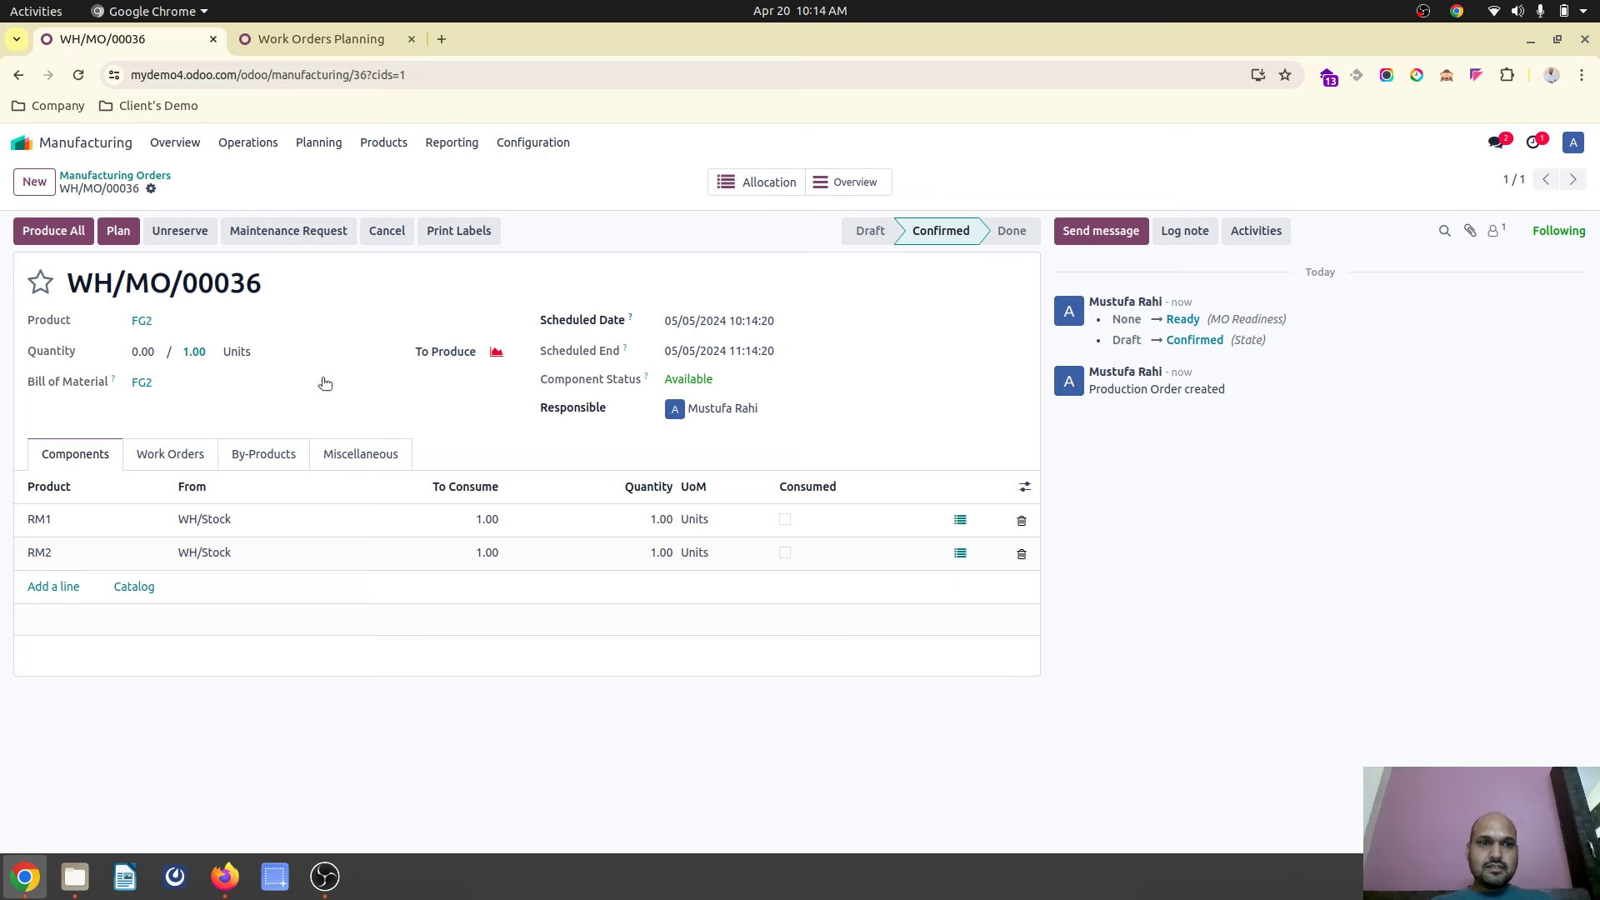
{"action": "left_click", "coordinate": [170, 454]}
{"action": "left_click", "coordinate": [307, 38]}
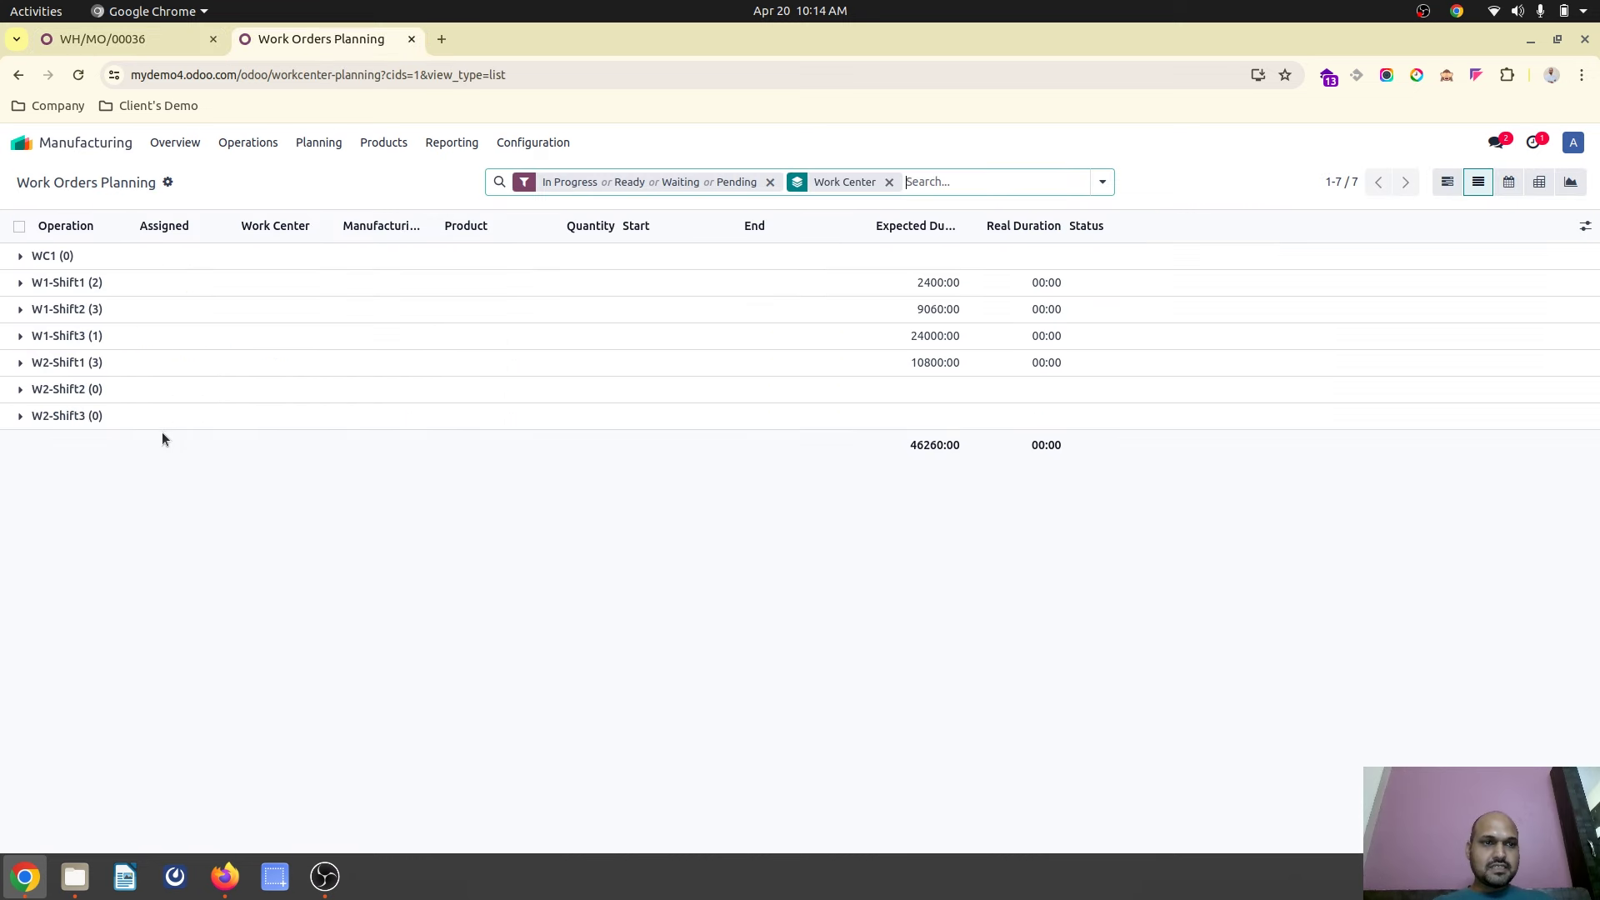
{"action": "left_click", "coordinate": [75, 310]}
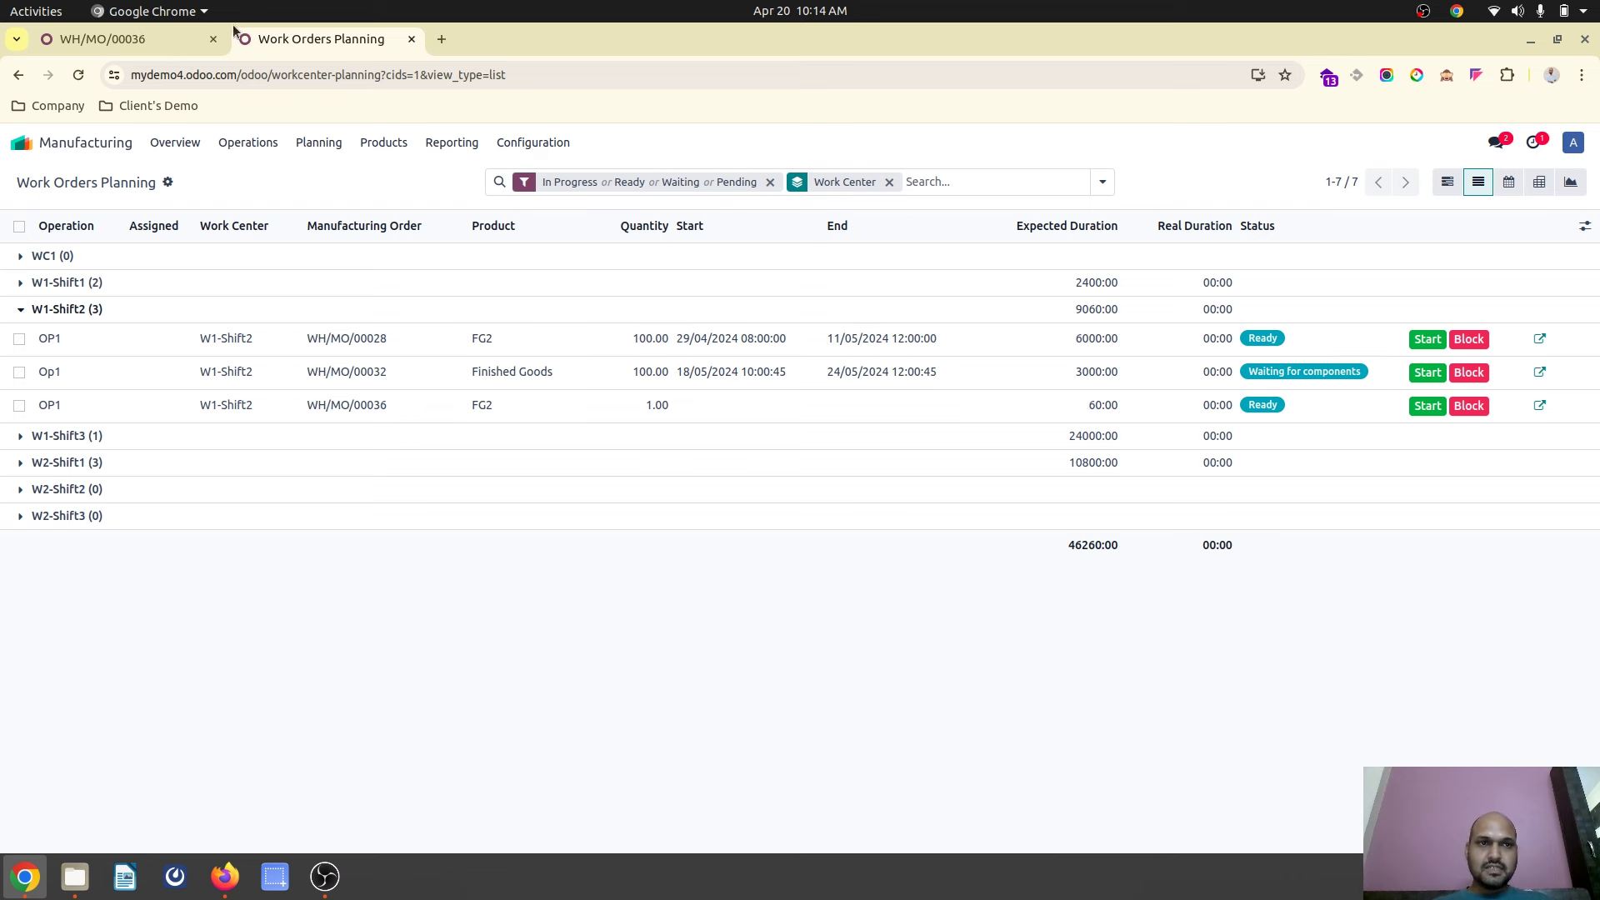
{"action": "left_click", "coordinate": [181, 47]}
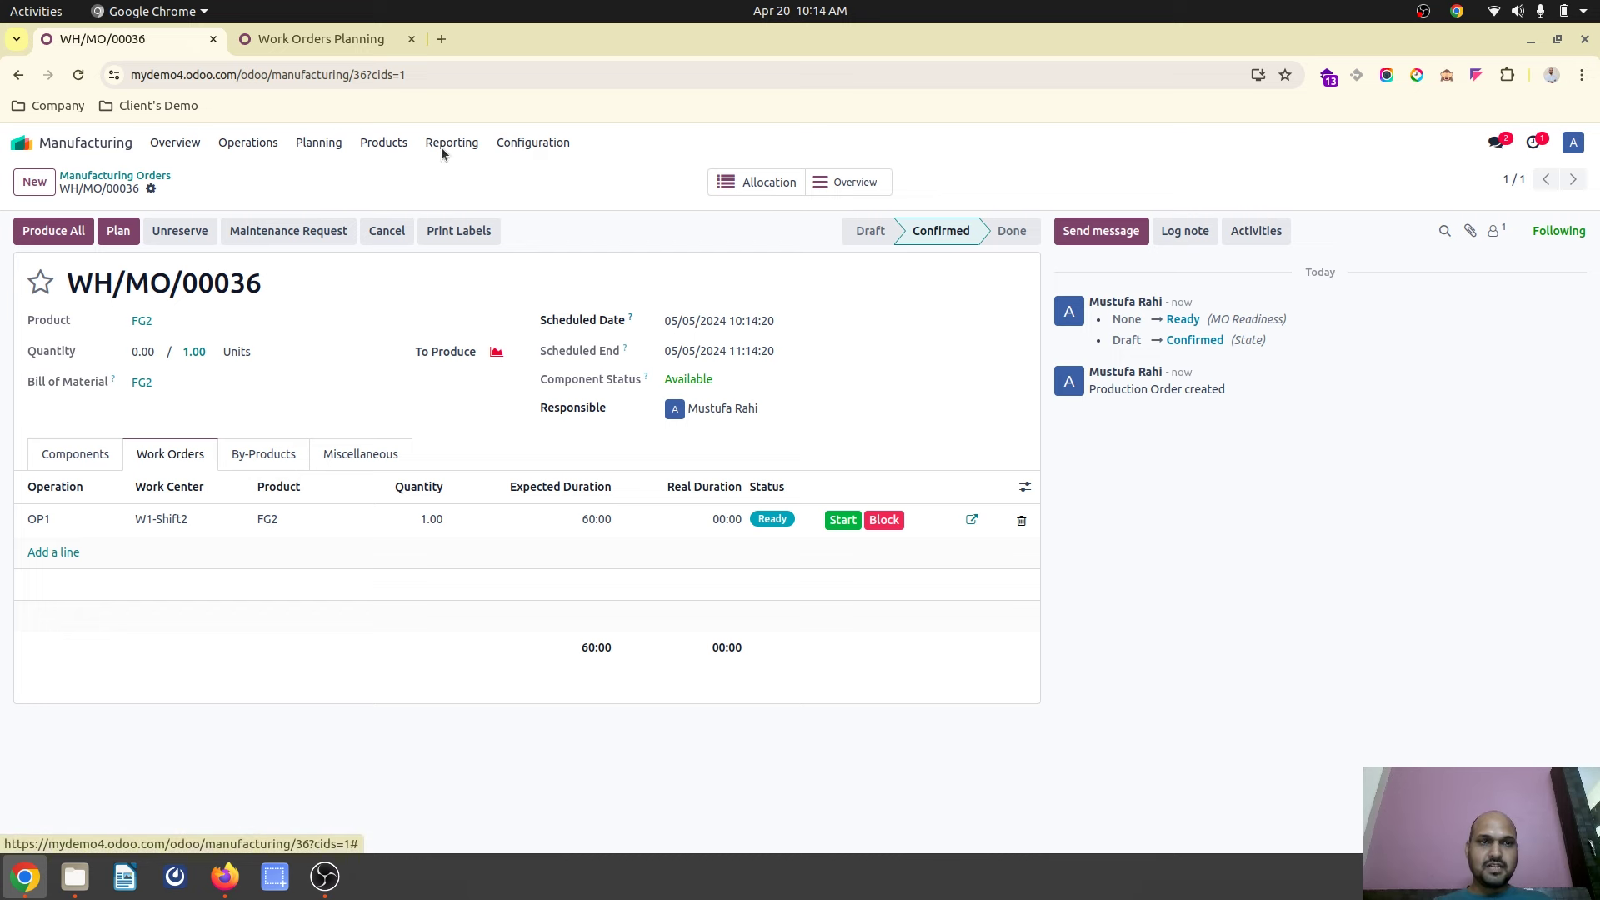
{"action": "left_click", "coordinate": [325, 40]}
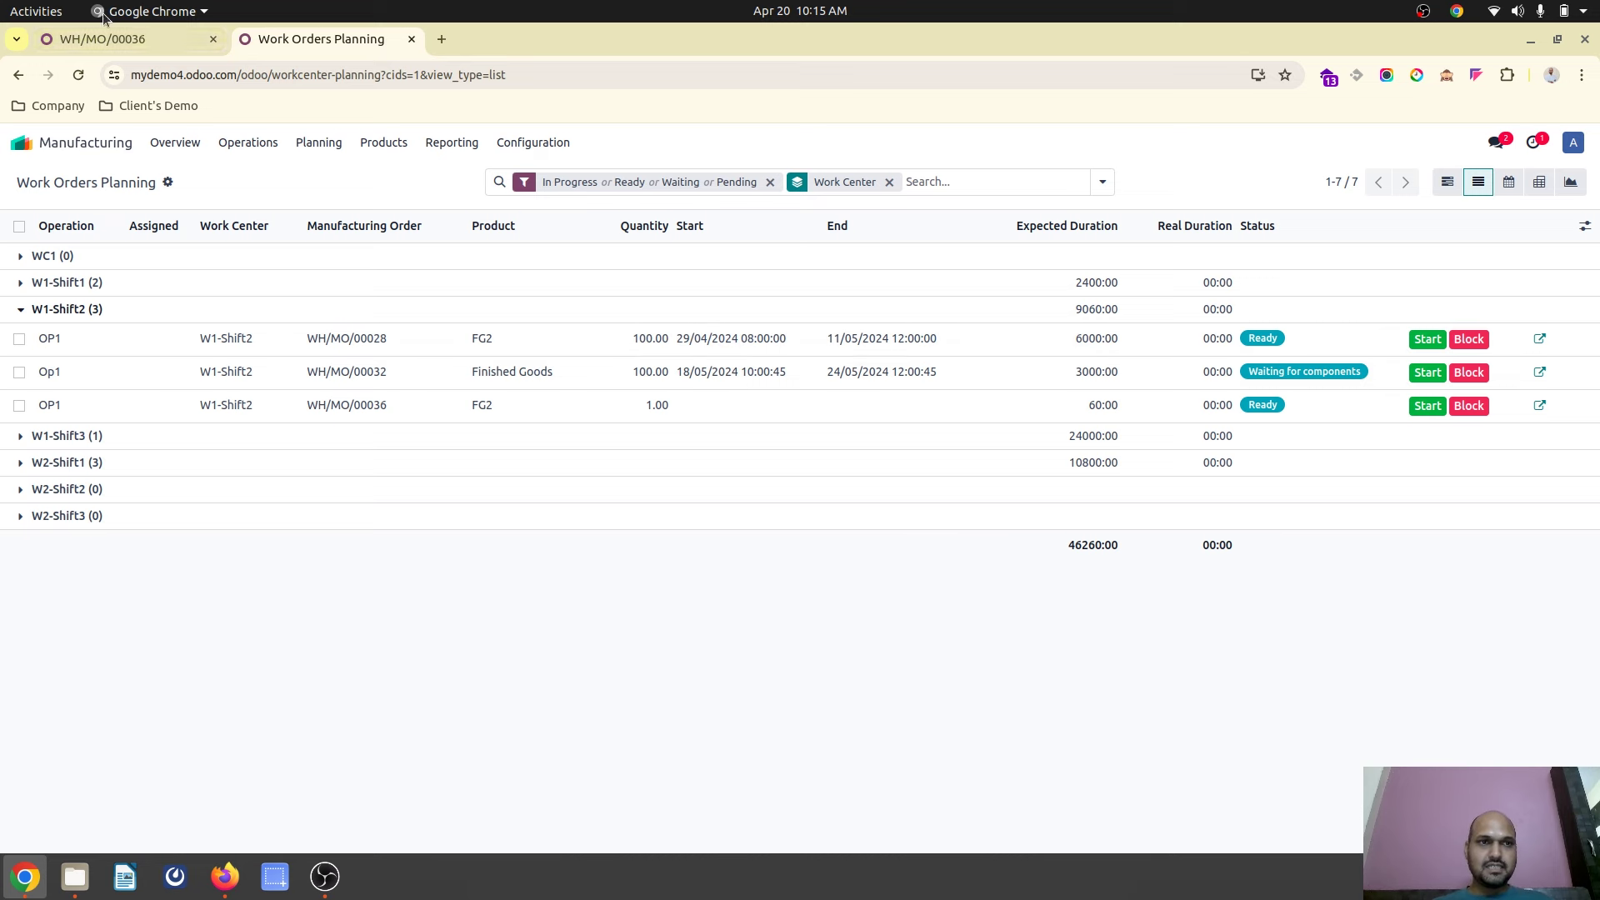
Set WH/MO/00036's quantity to 10, save and plan it, then refresh the planning list.
{"action": "left_click", "coordinate": [103, 39]}
{"action": "left_click", "coordinate": [143, 351]}
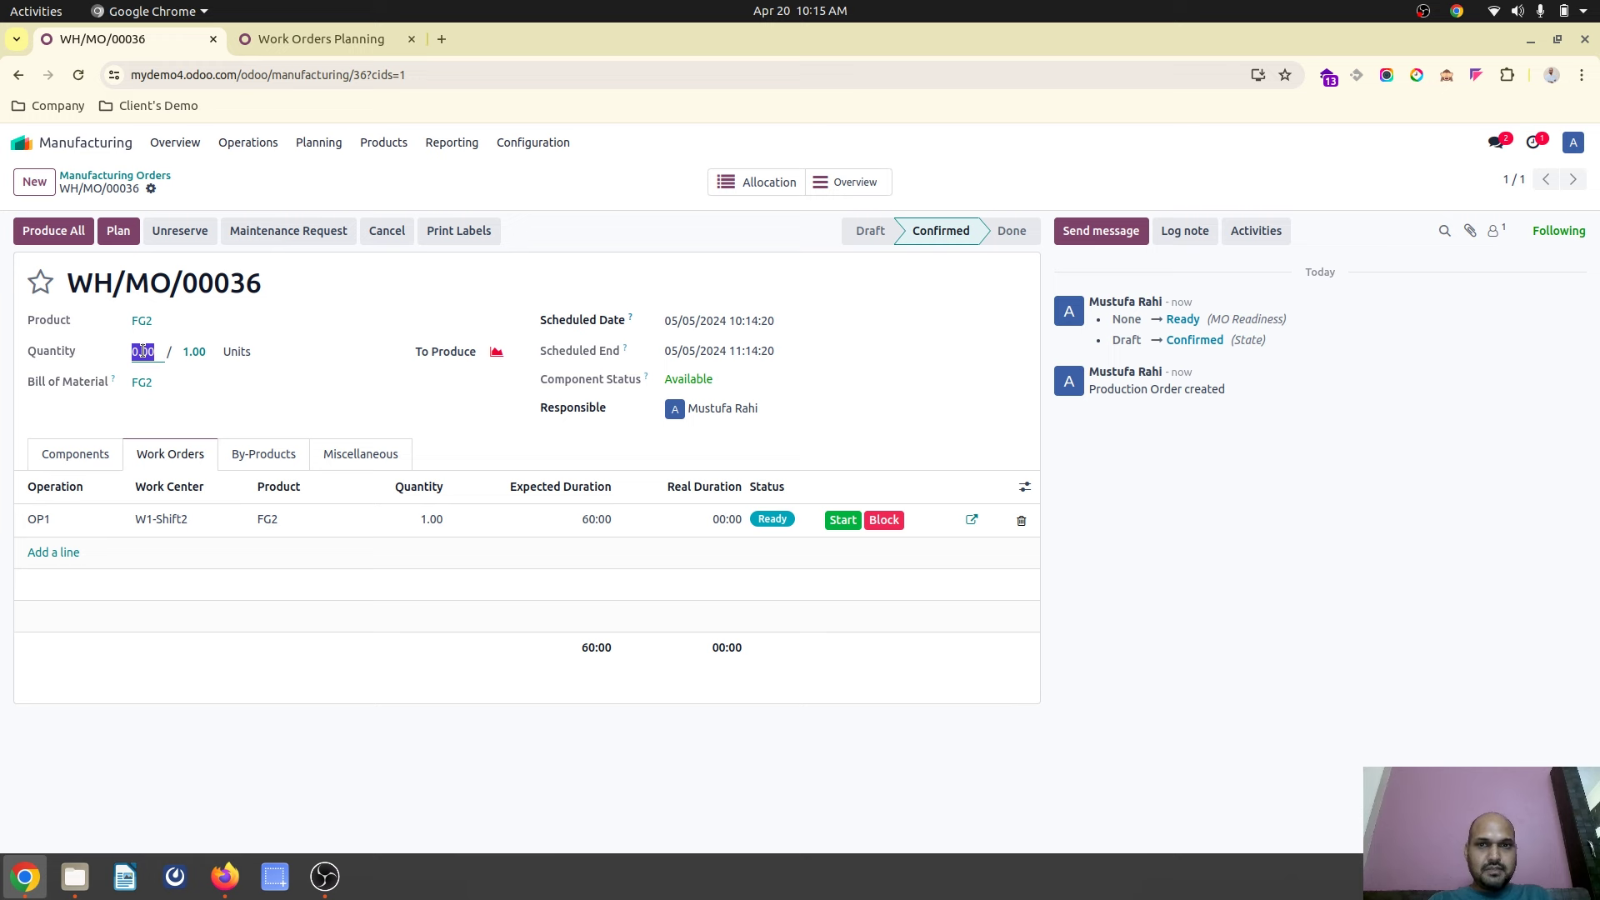
{"action": "type", "text": "10"}
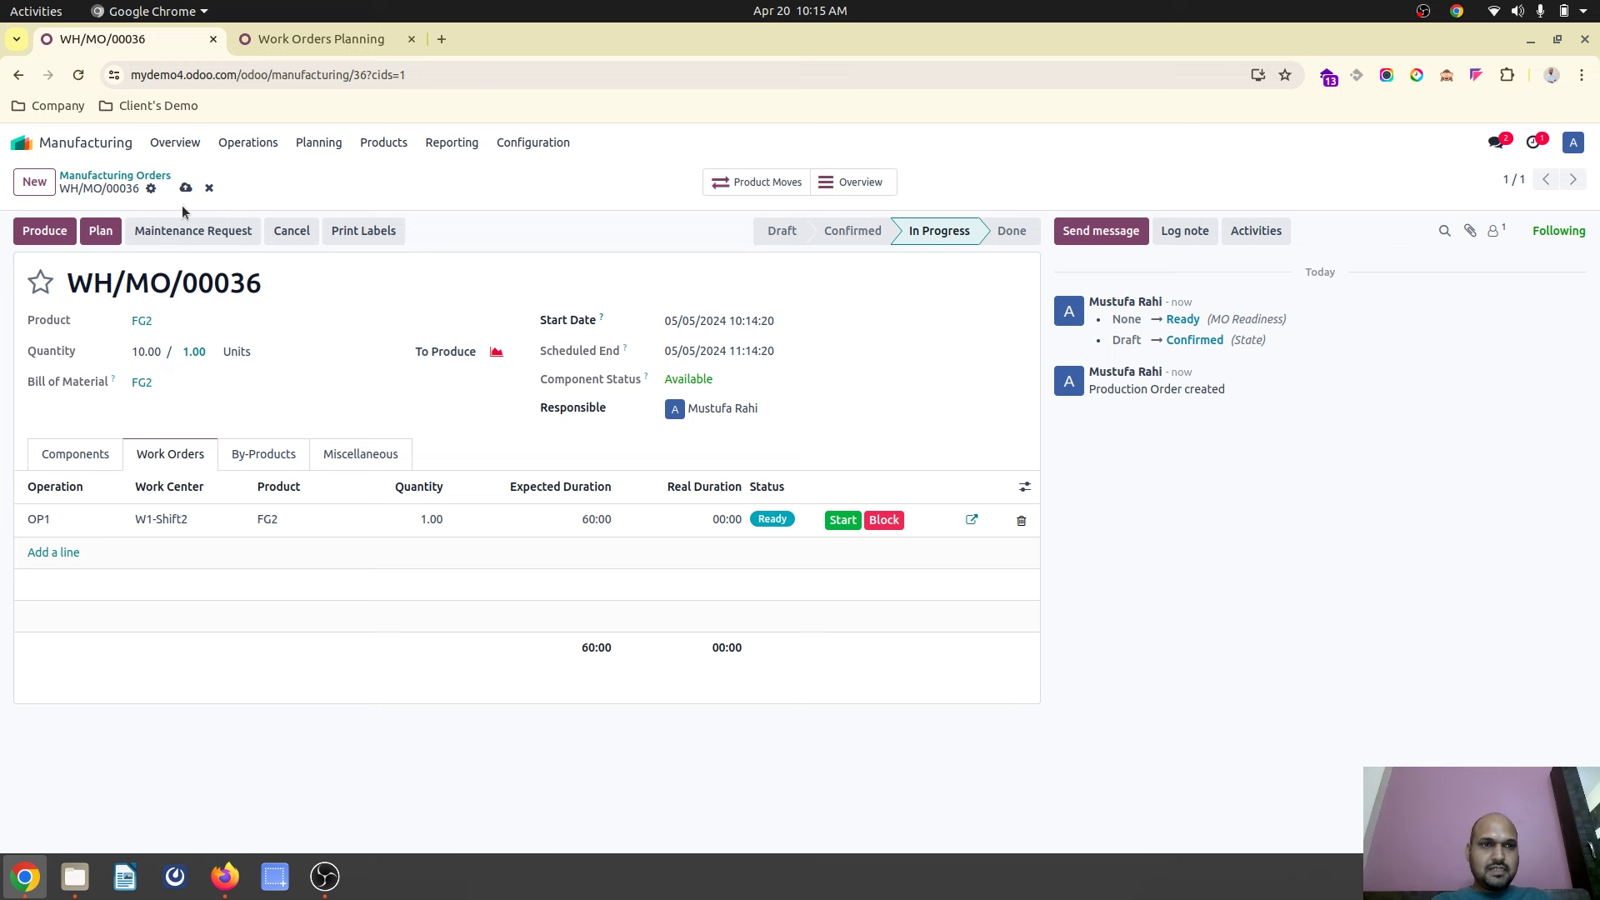
{"action": "left_click", "coordinate": [185, 187]}
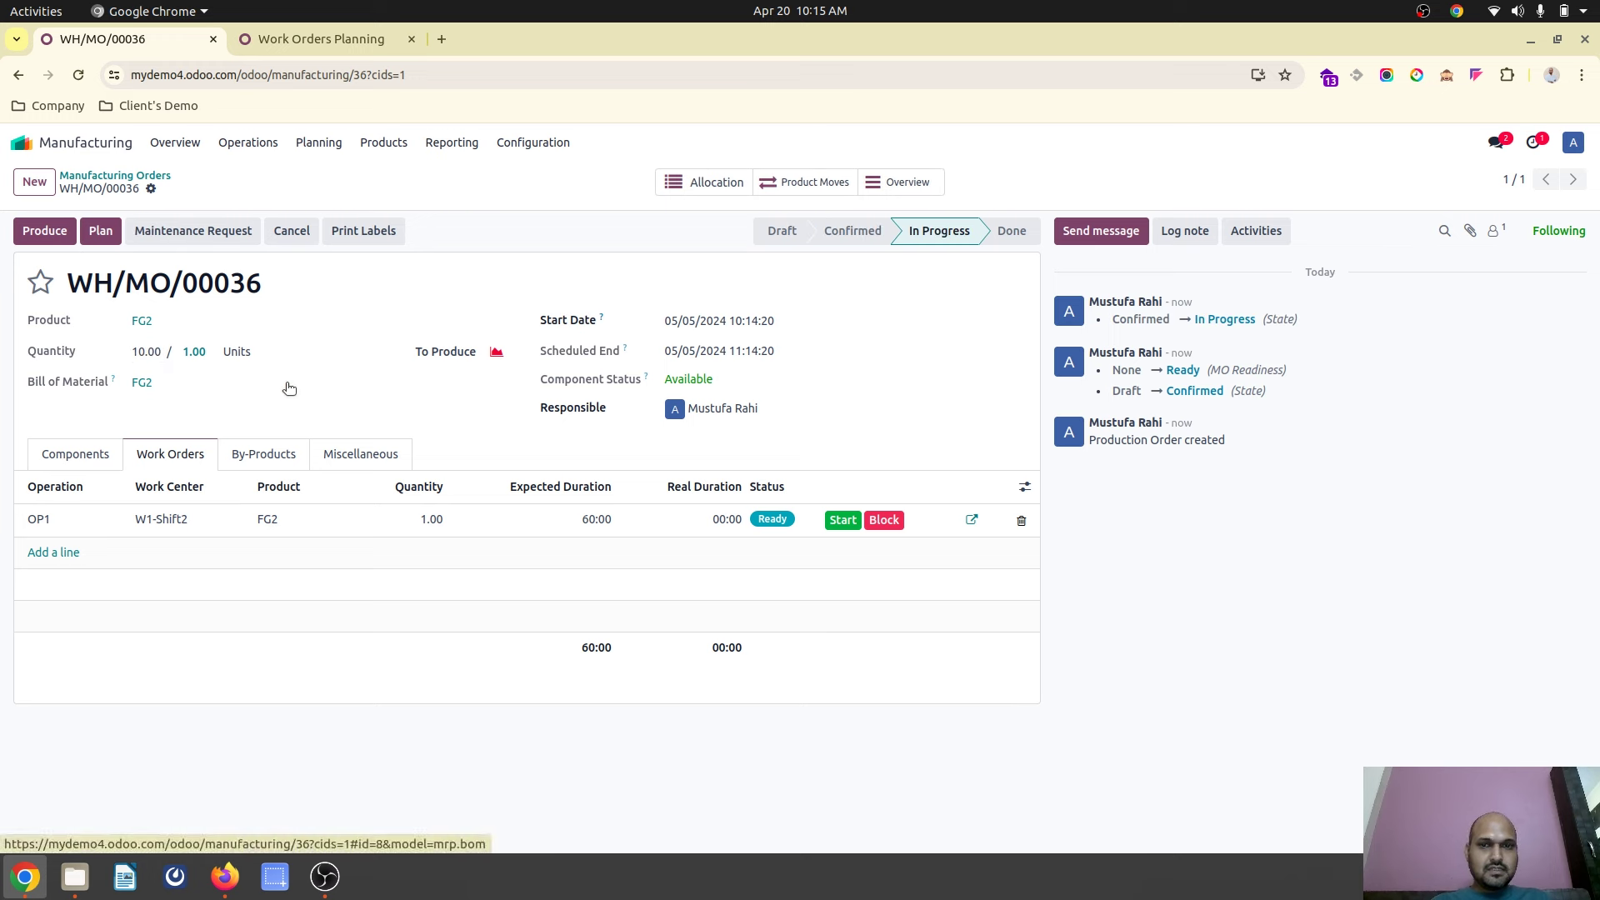
{"action": "left_click", "coordinate": [101, 231]}
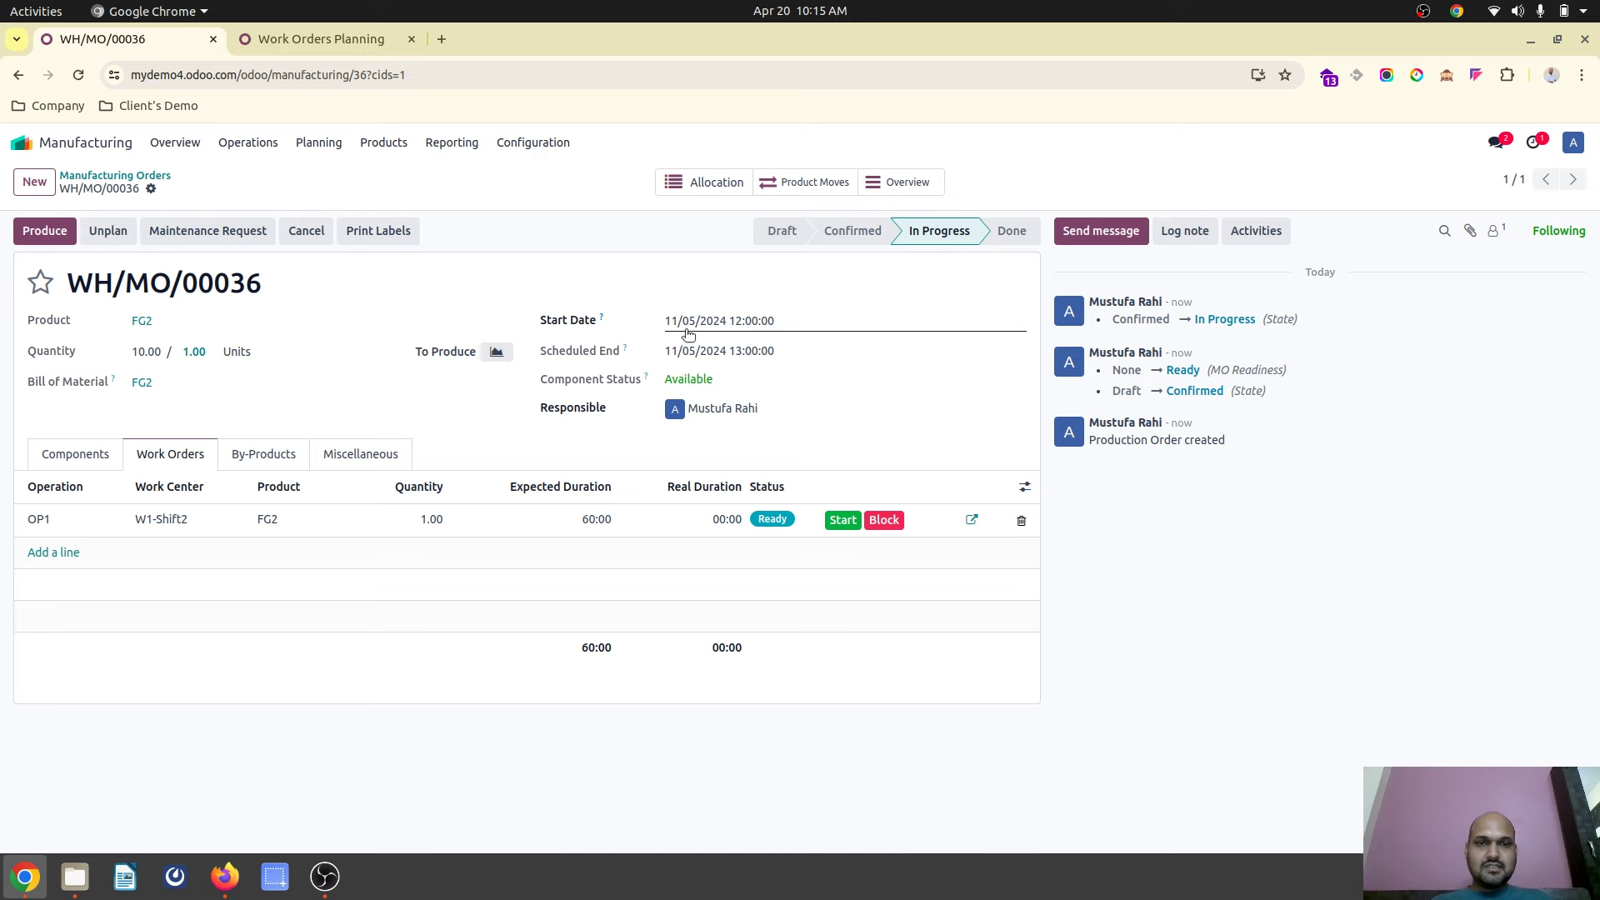
{"action": "left_click", "coordinate": [321, 40]}
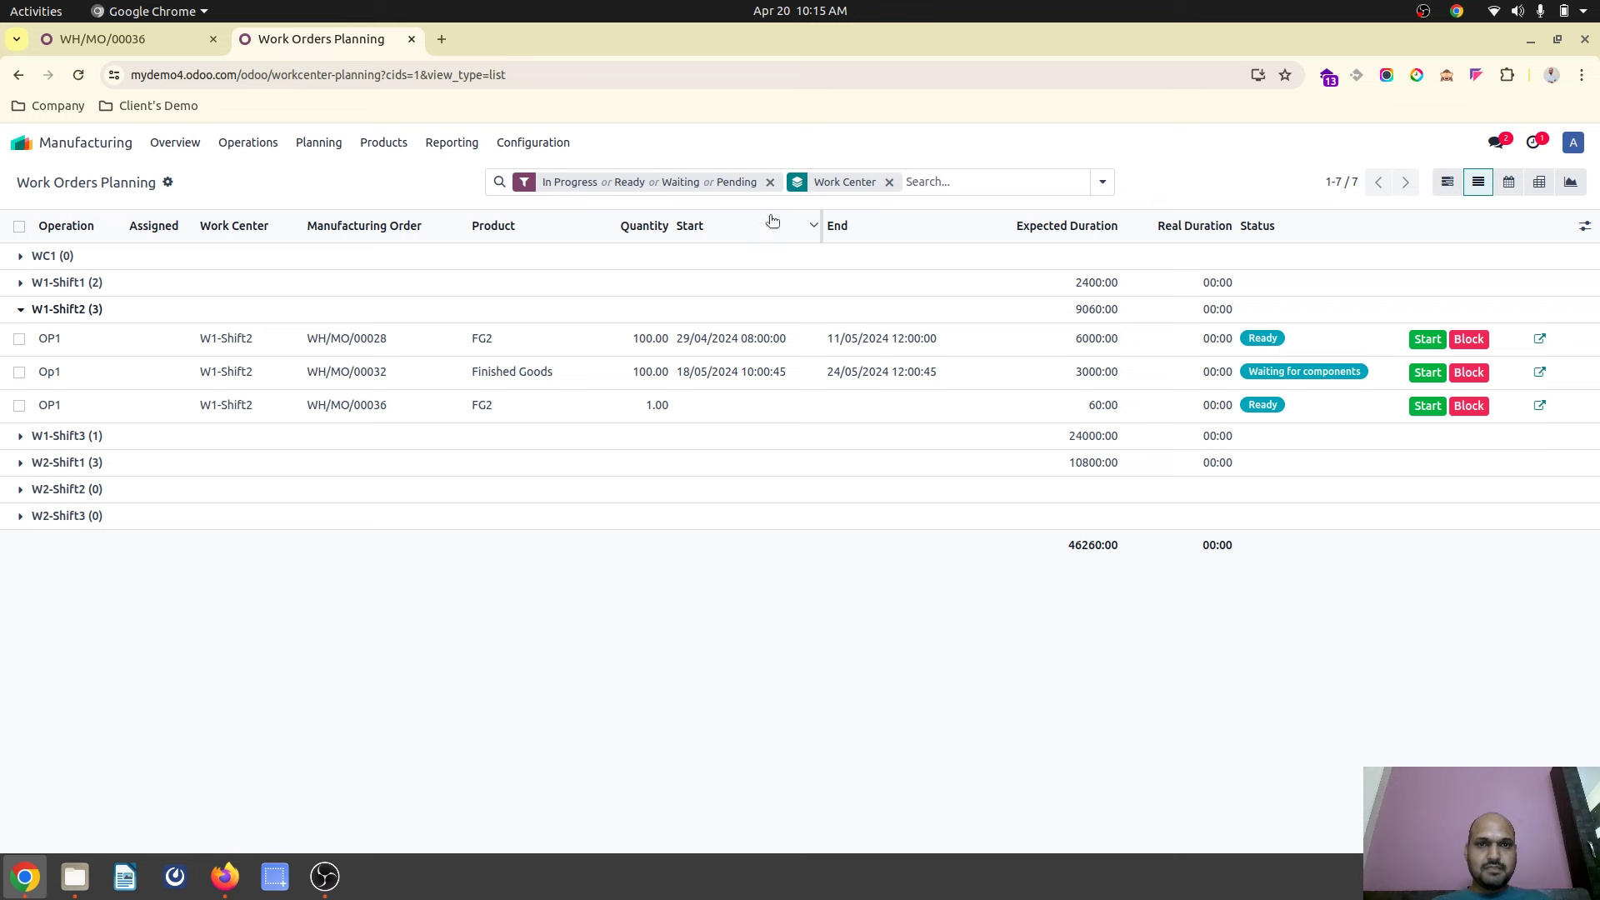
{"action": "left_click", "coordinate": [929, 181]}
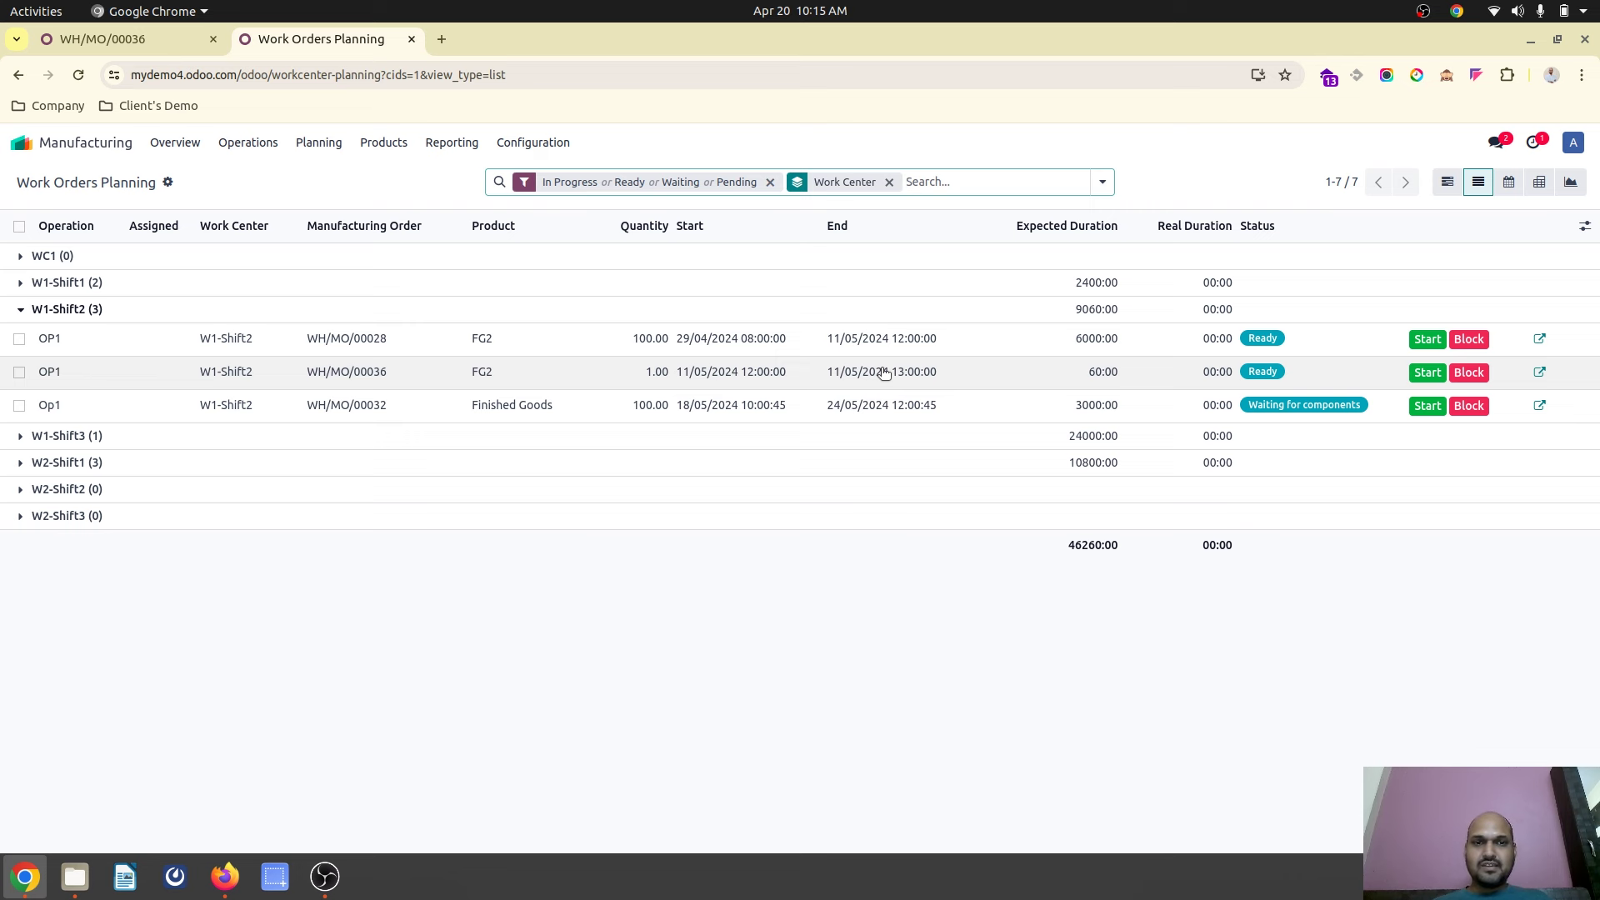
Review WH/MO/00036's quantity, component lines and OP1 work order.
{"action": "left_click", "coordinate": [152, 39]}
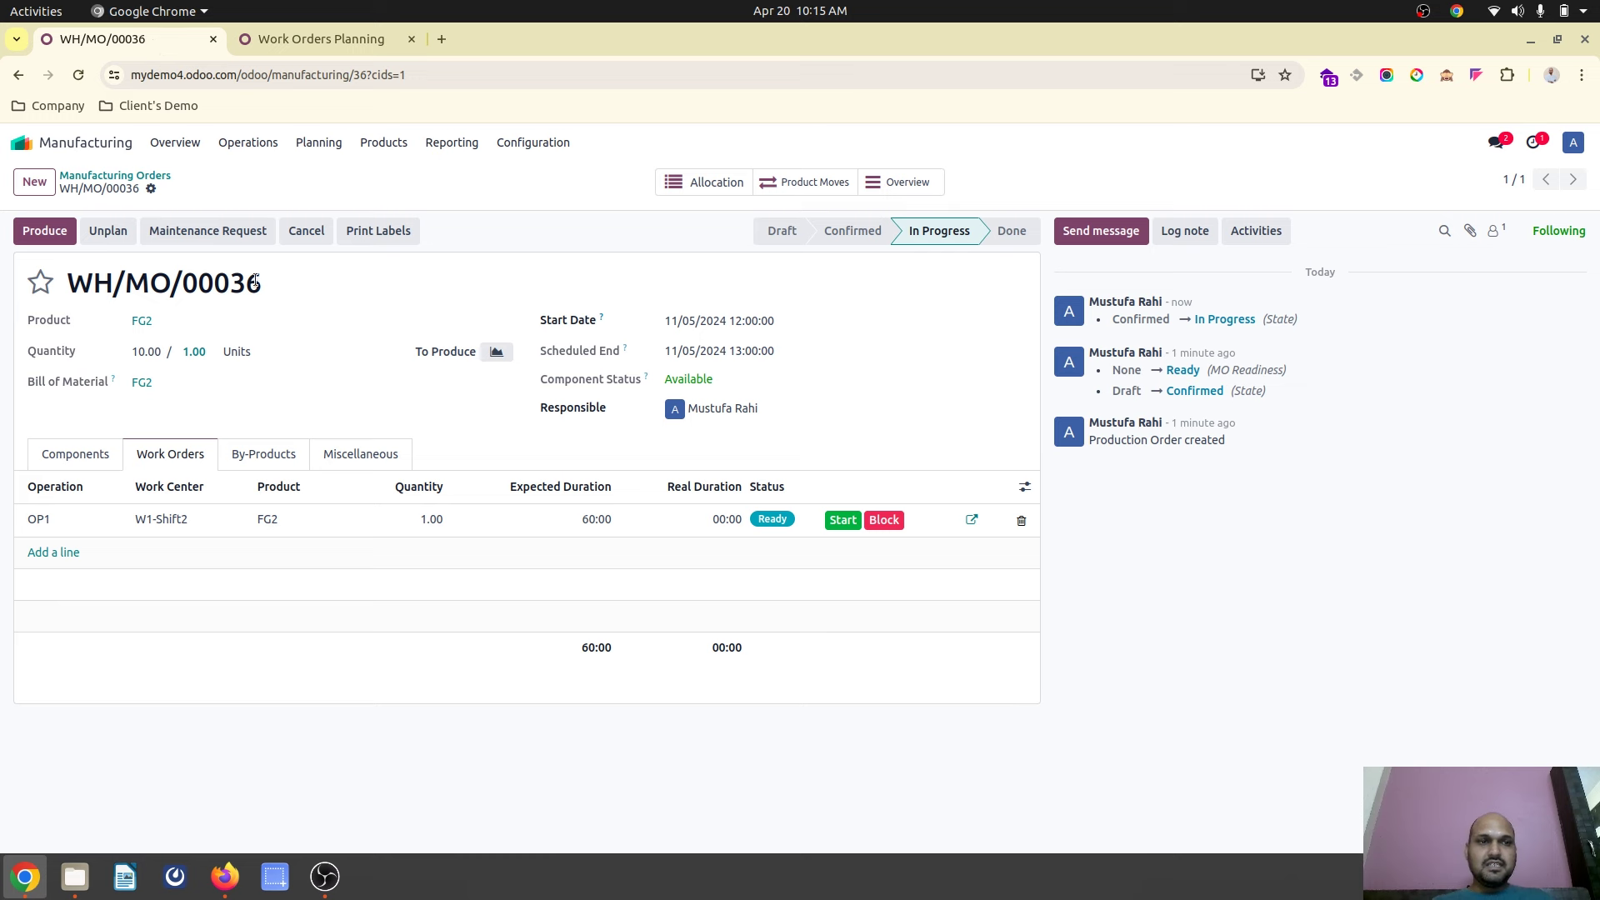
{"action": "left_click", "coordinate": [570, 520]}
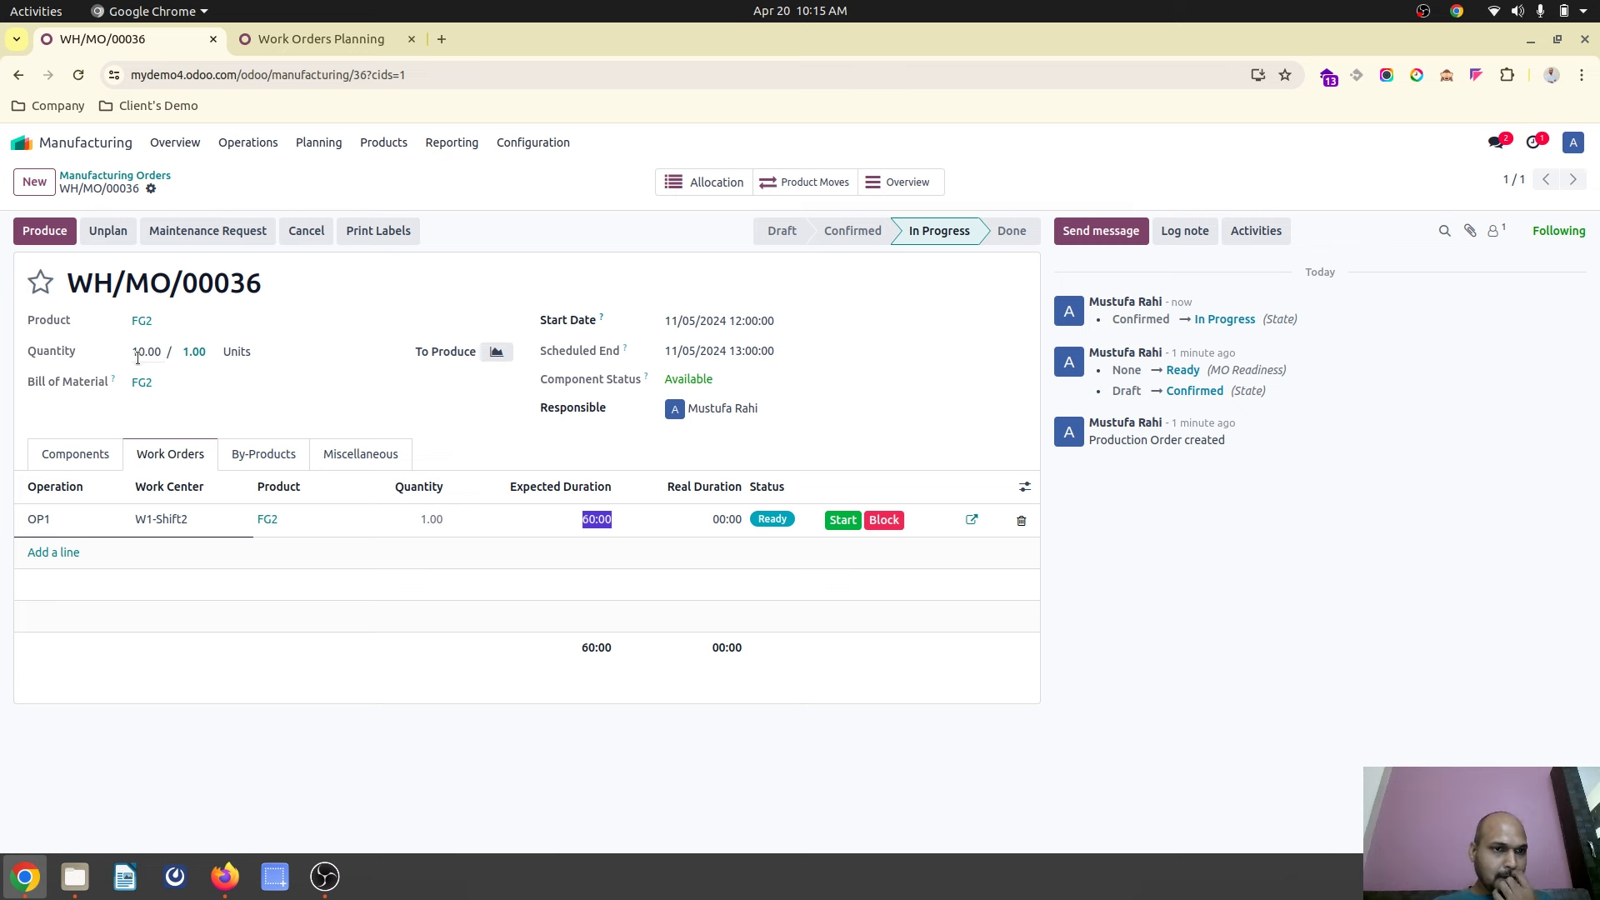
{"action": "left_click", "coordinate": [145, 353]}
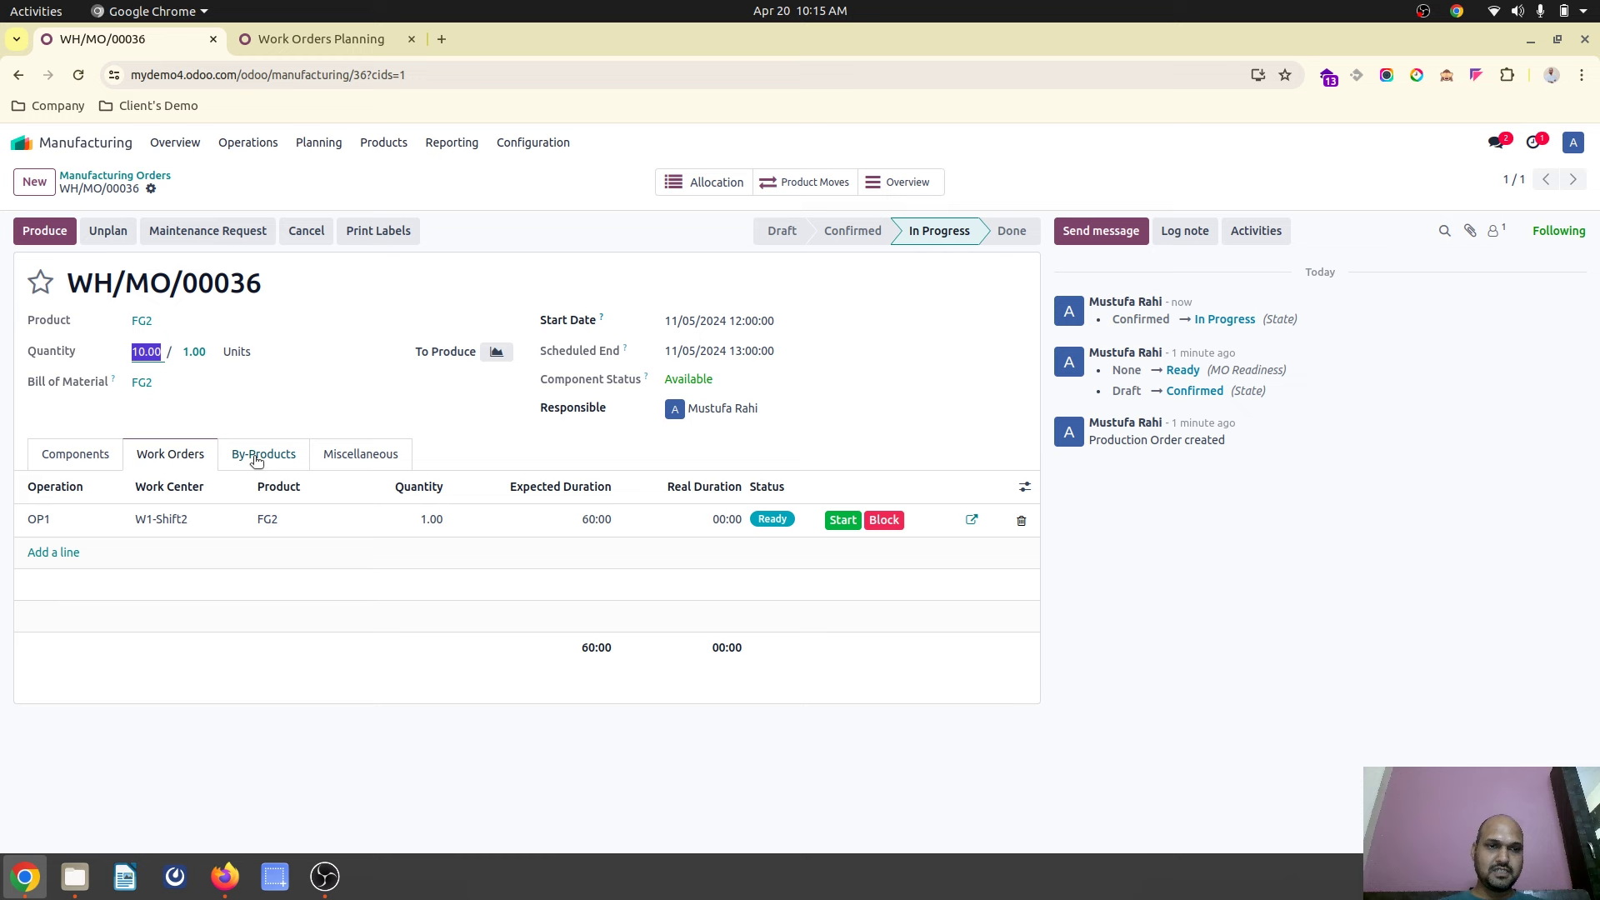
{"action": "left_click", "coordinate": [118, 458]}
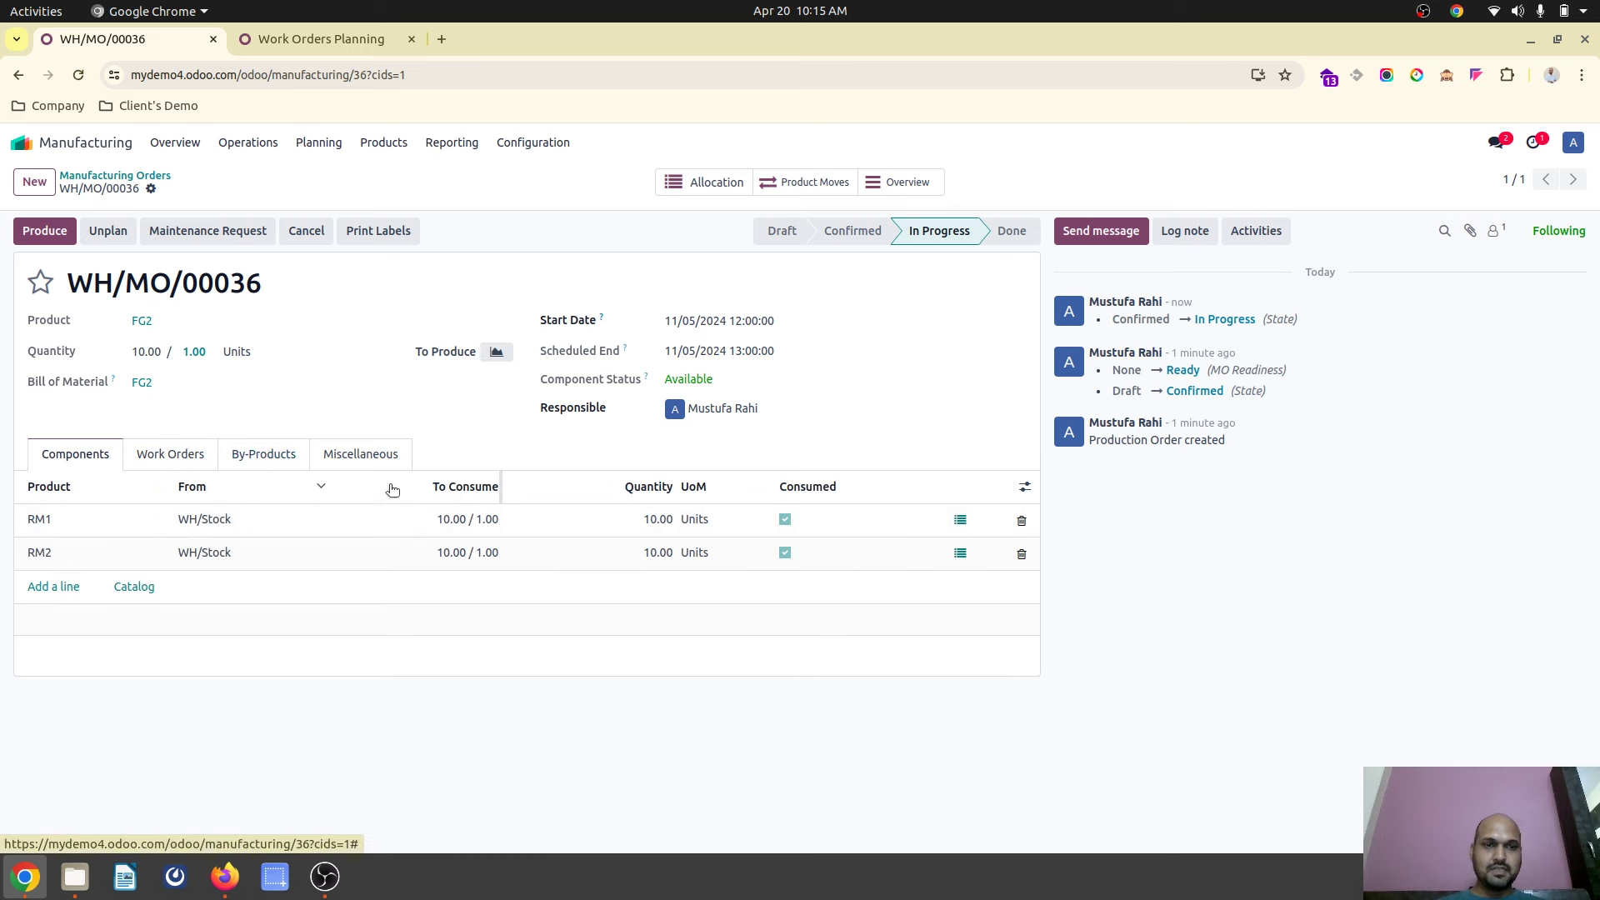
{"action": "left_click", "coordinate": [167, 457]}
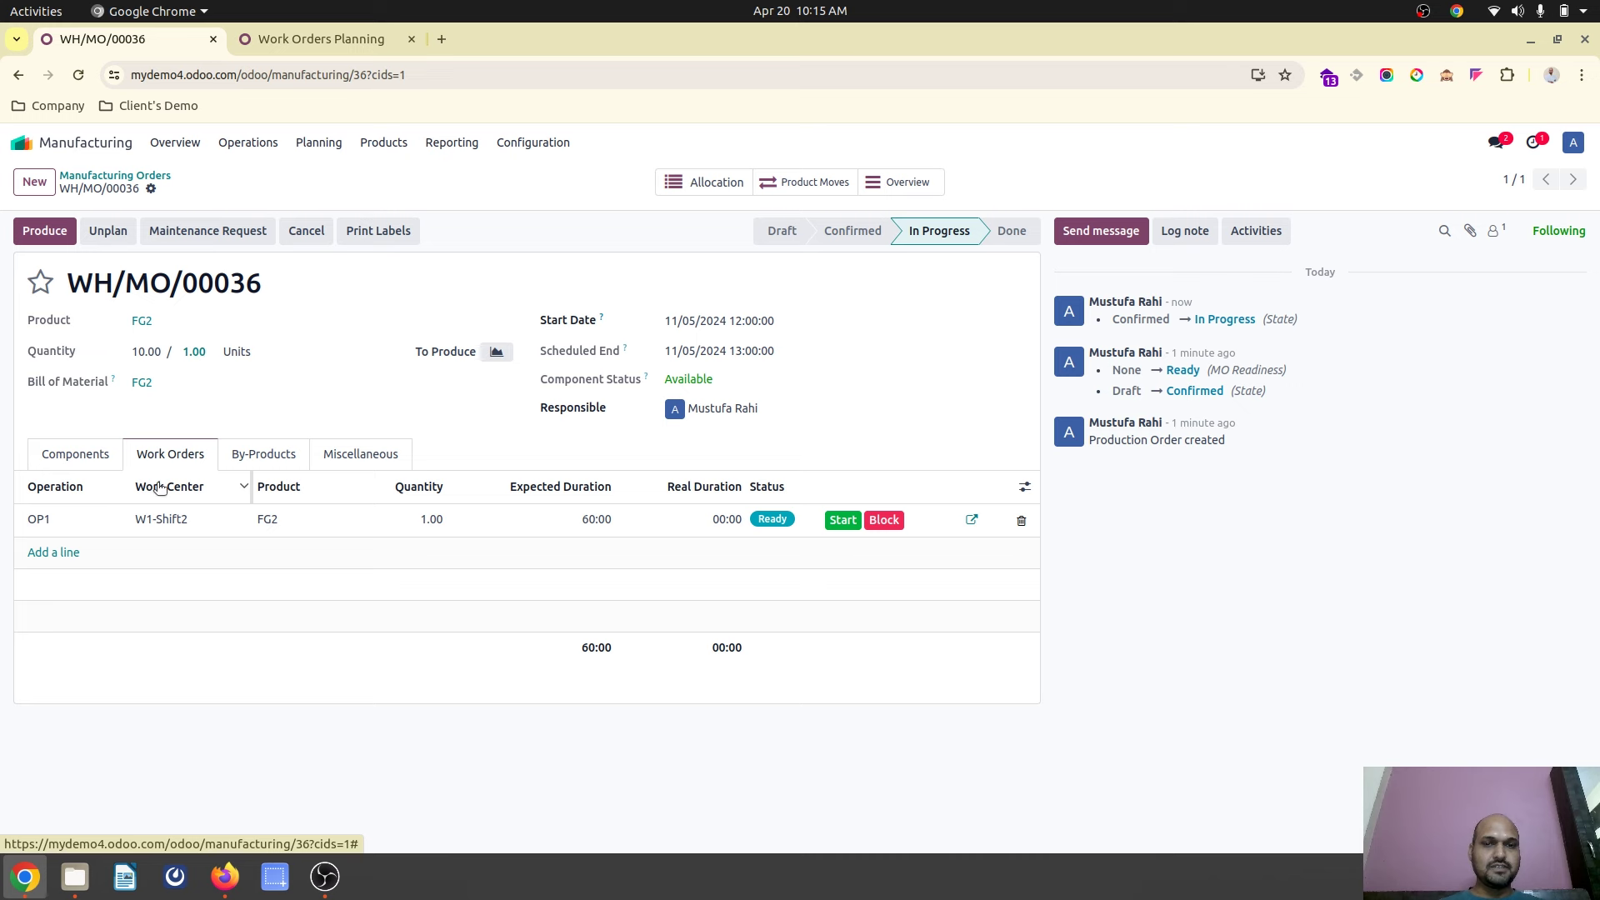
{"action": "left_click", "coordinate": [54, 450]}
Unplan WH/MO/00036, change its quantity to 1, save and plan it again.
{"action": "left_click", "coordinate": [112, 234]}
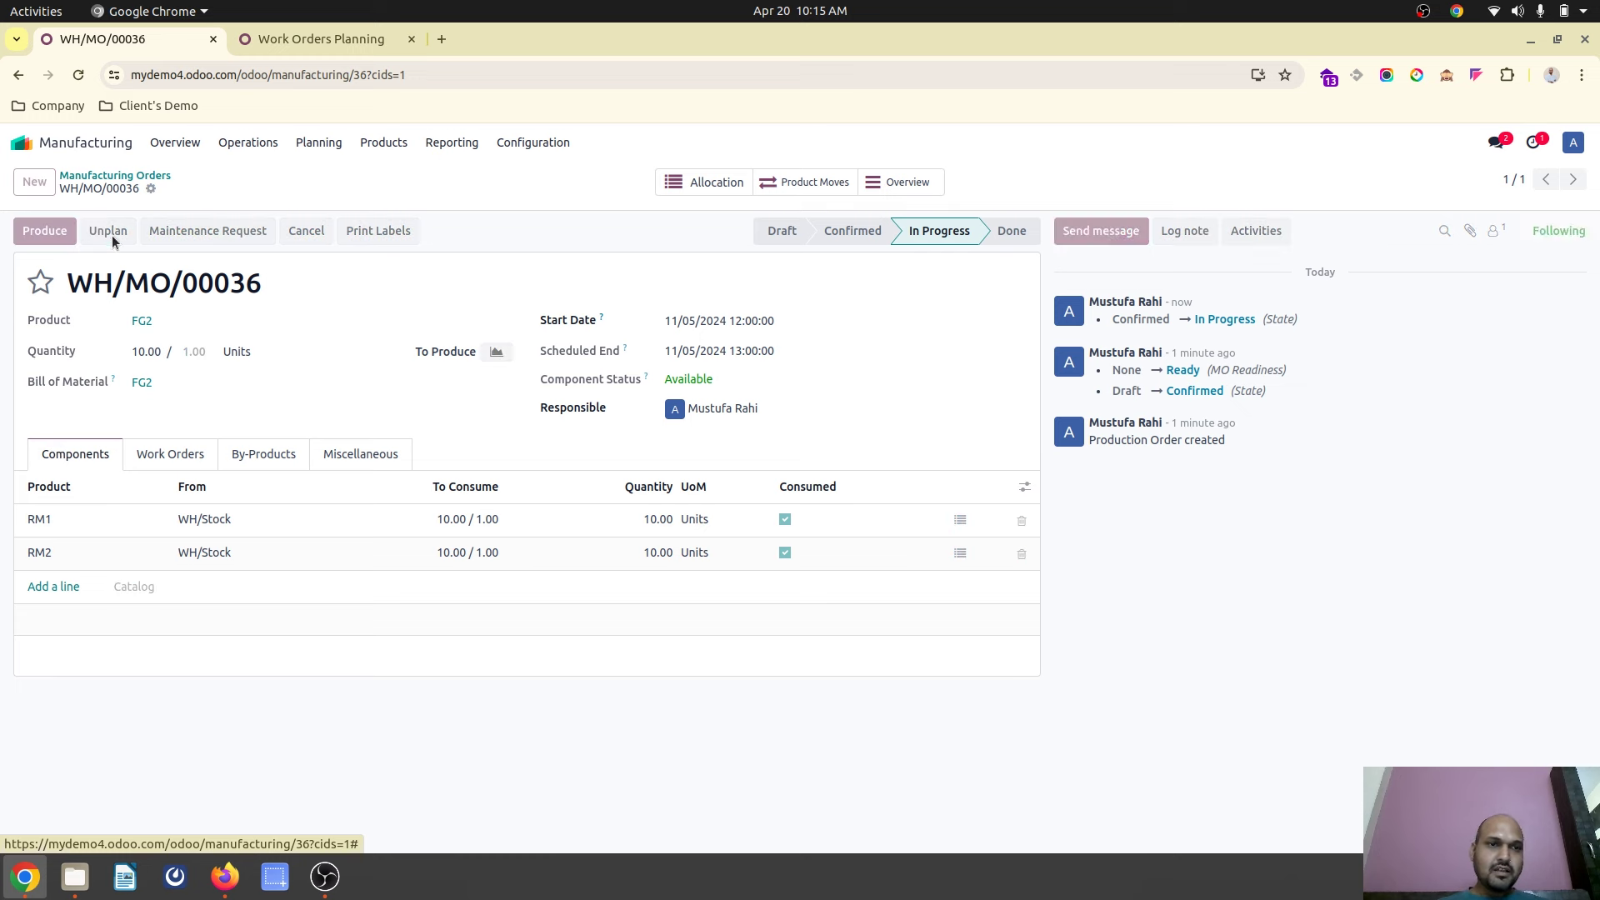
{"action": "left_click", "coordinate": [158, 351]}
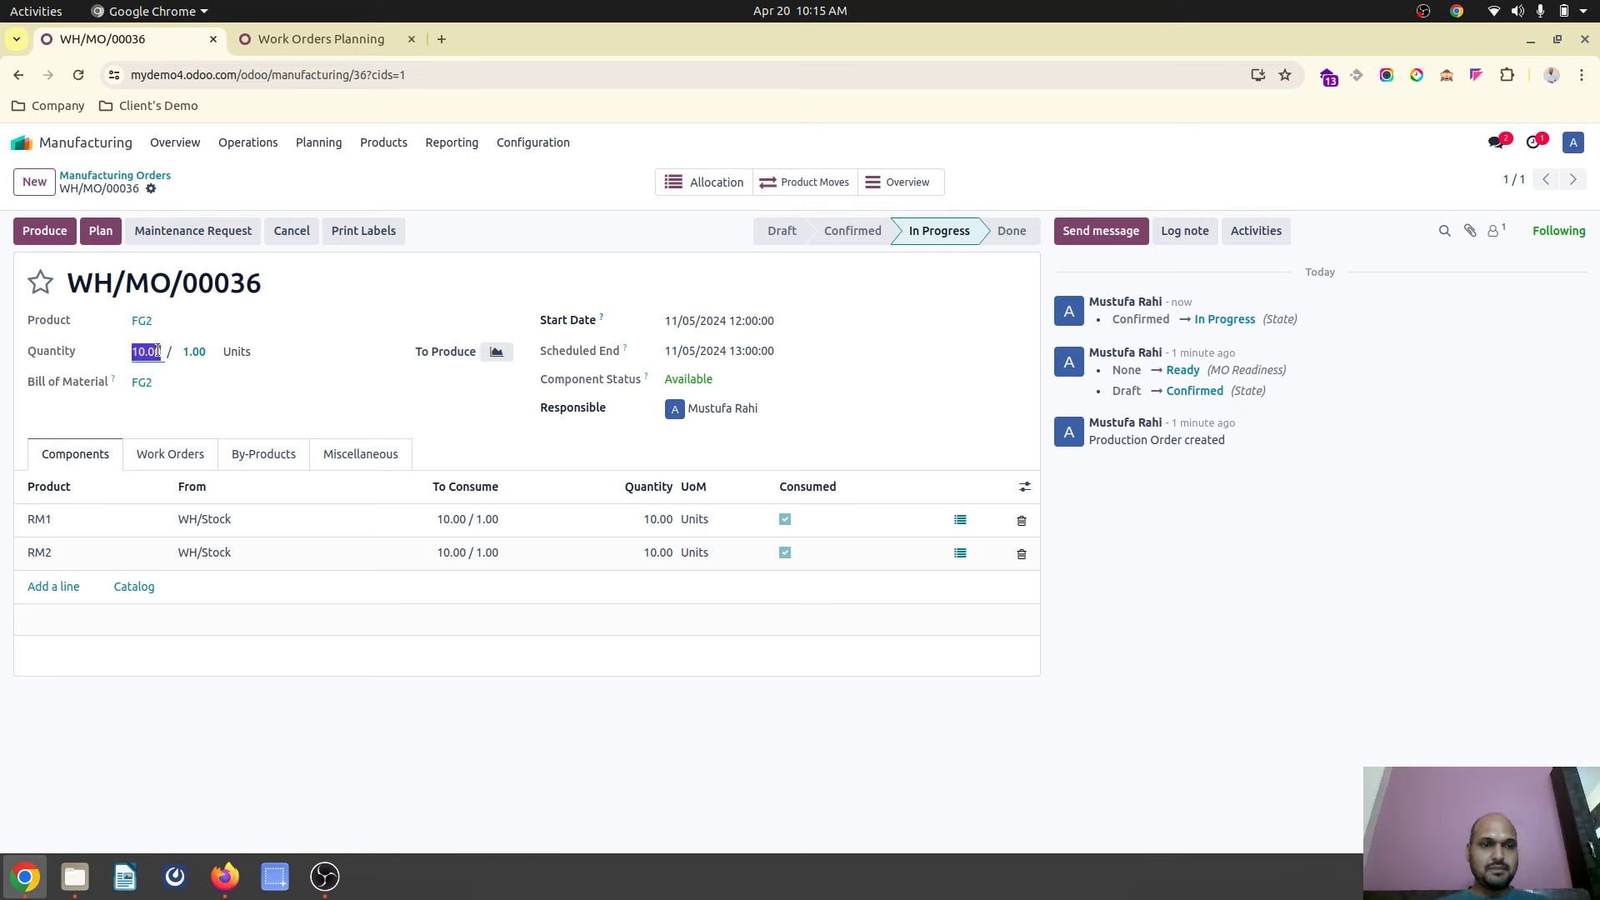
{"action": "type", "text": "1"}
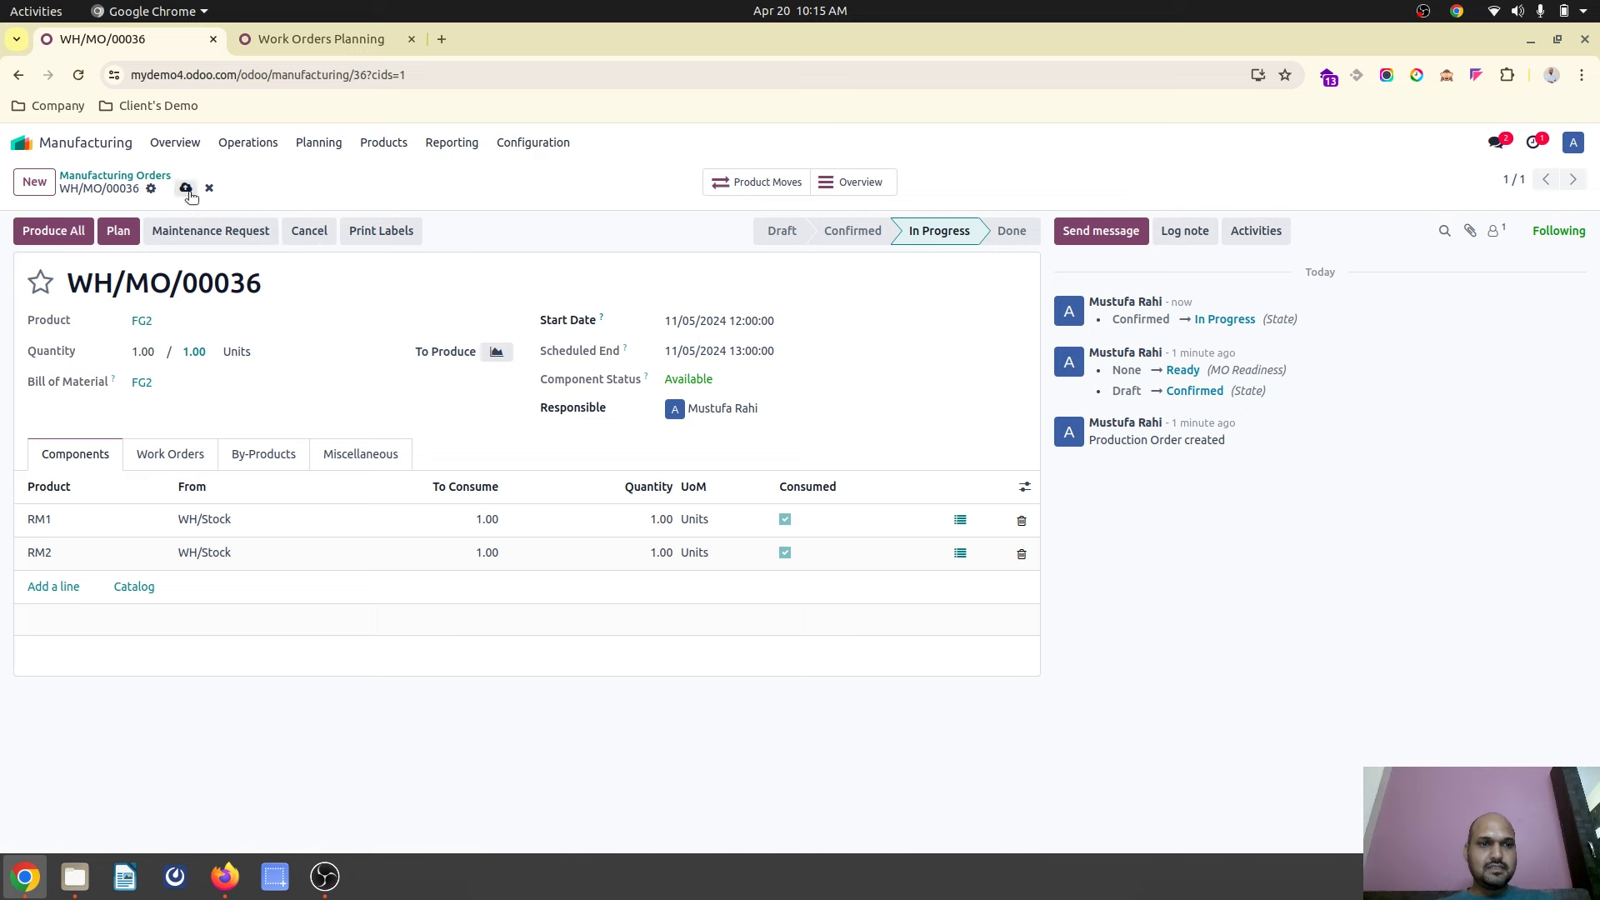
{"action": "left_click", "coordinate": [186, 188]}
{"action": "left_click", "coordinate": [117, 231]}
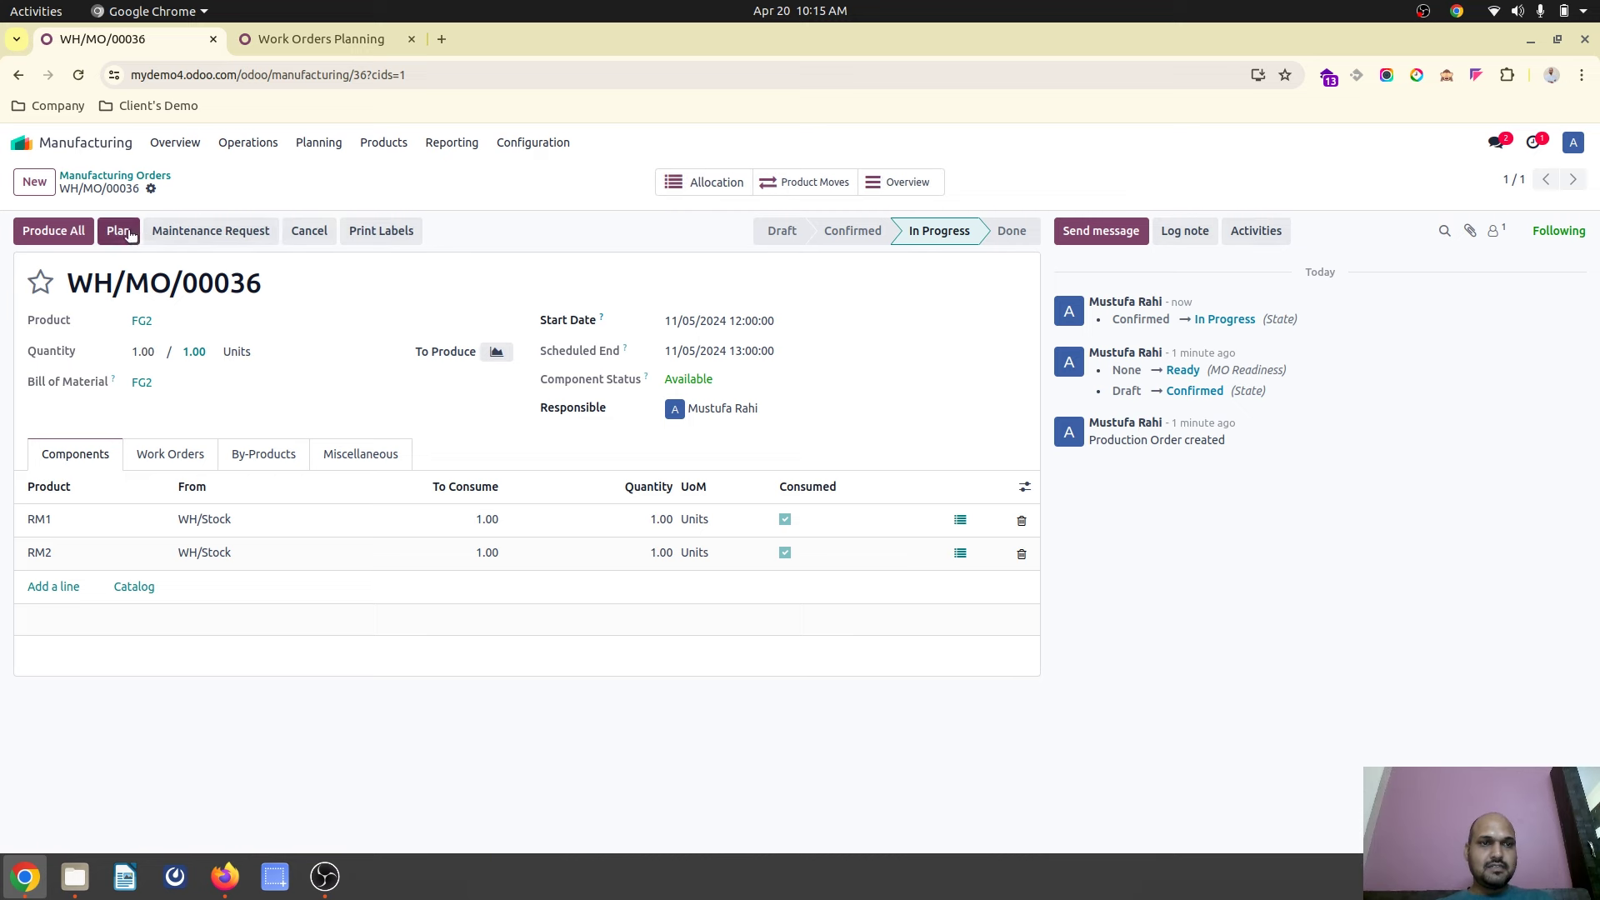
Check the planning list, toggling the My Work Orders filter off, then return to WH/MO/00036.
{"action": "left_click", "coordinate": [261, 50]}
{"action": "left_click", "coordinate": [941, 182]}
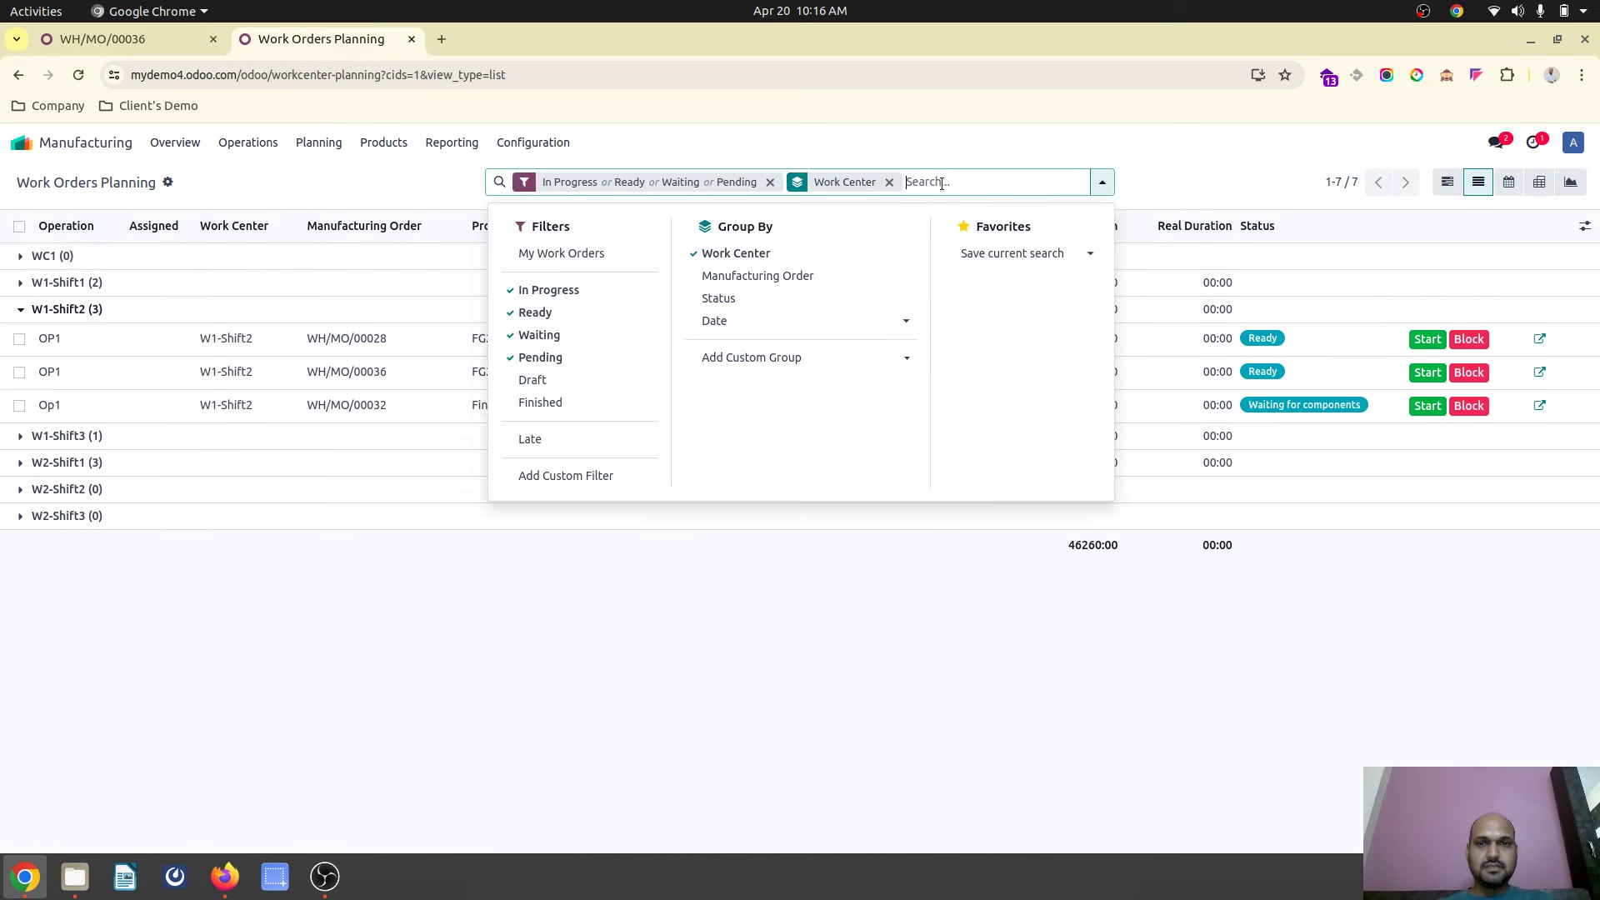
{"action": "key", "text": "Down"}
{"action": "key", "text": "Return"}
{"action": "left_click", "coordinate": [959, 182]}
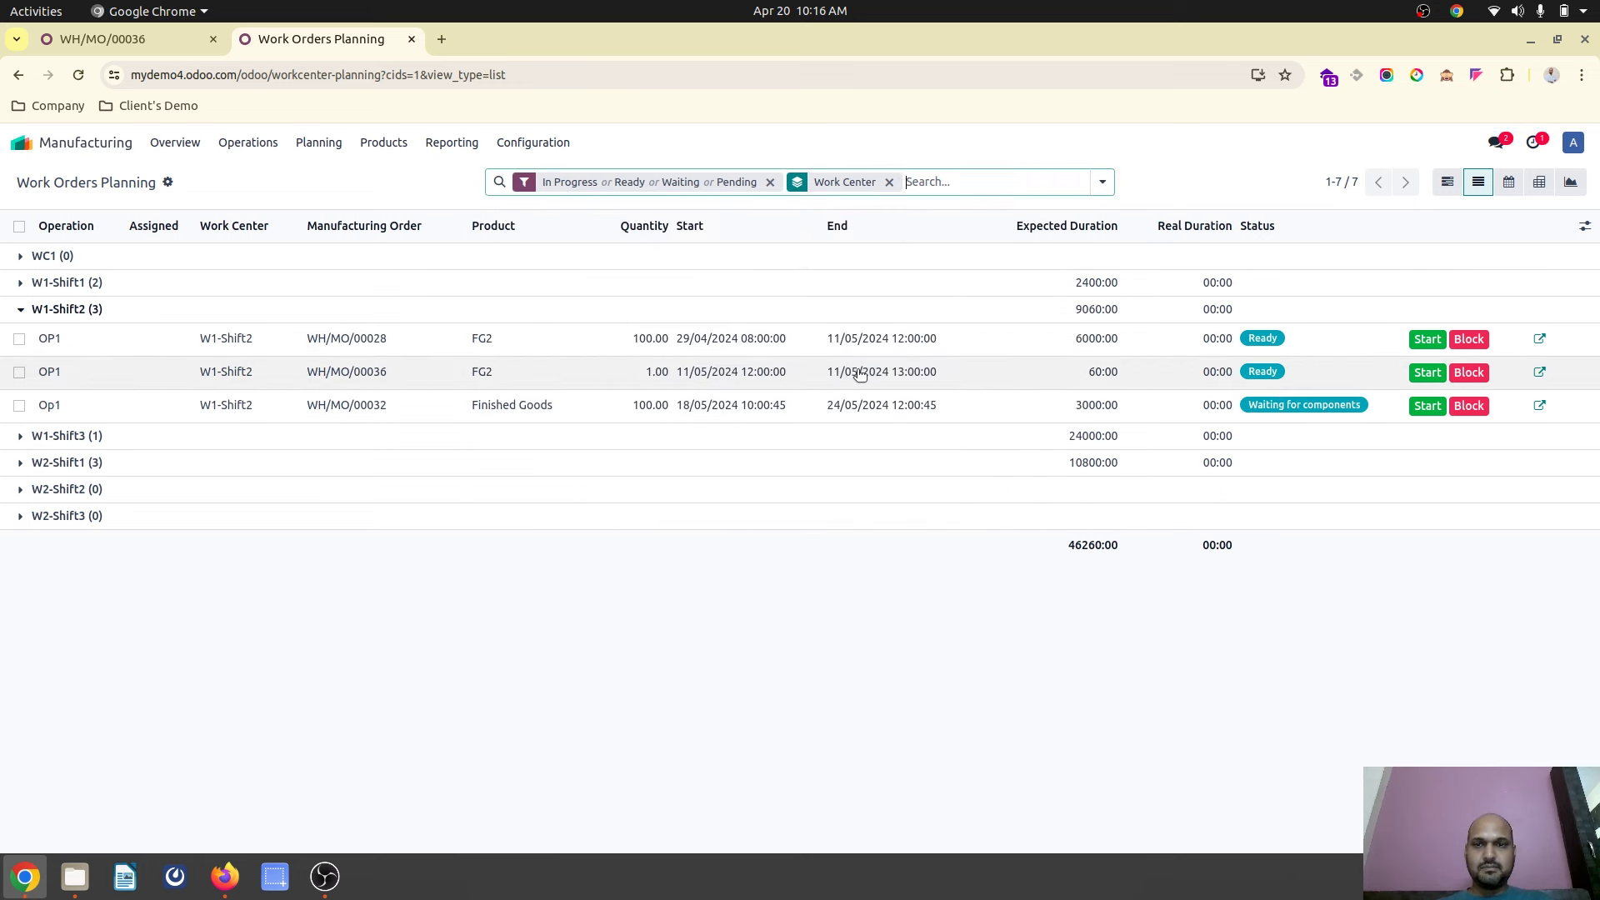
{"action": "left_click", "coordinate": [187, 40]}
Start a new FG3 manufacturing order, checking W1-Shift3's existing work orders in the planning list.
{"action": "left_click", "coordinate": [34, 182]}
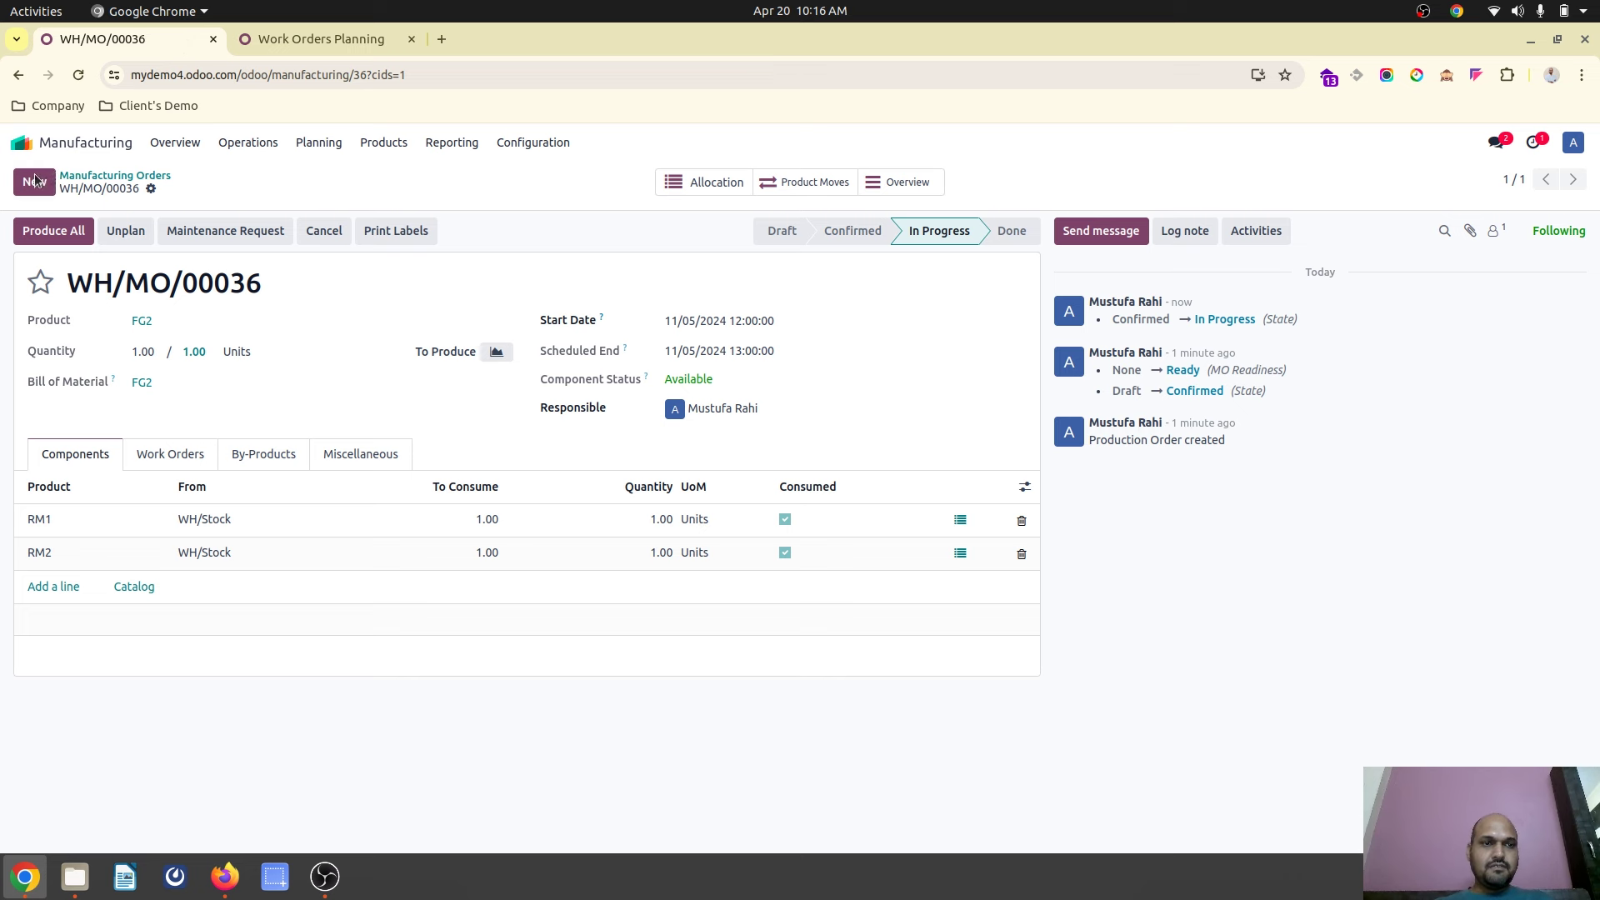
{"action": "type", "text": "fg"}
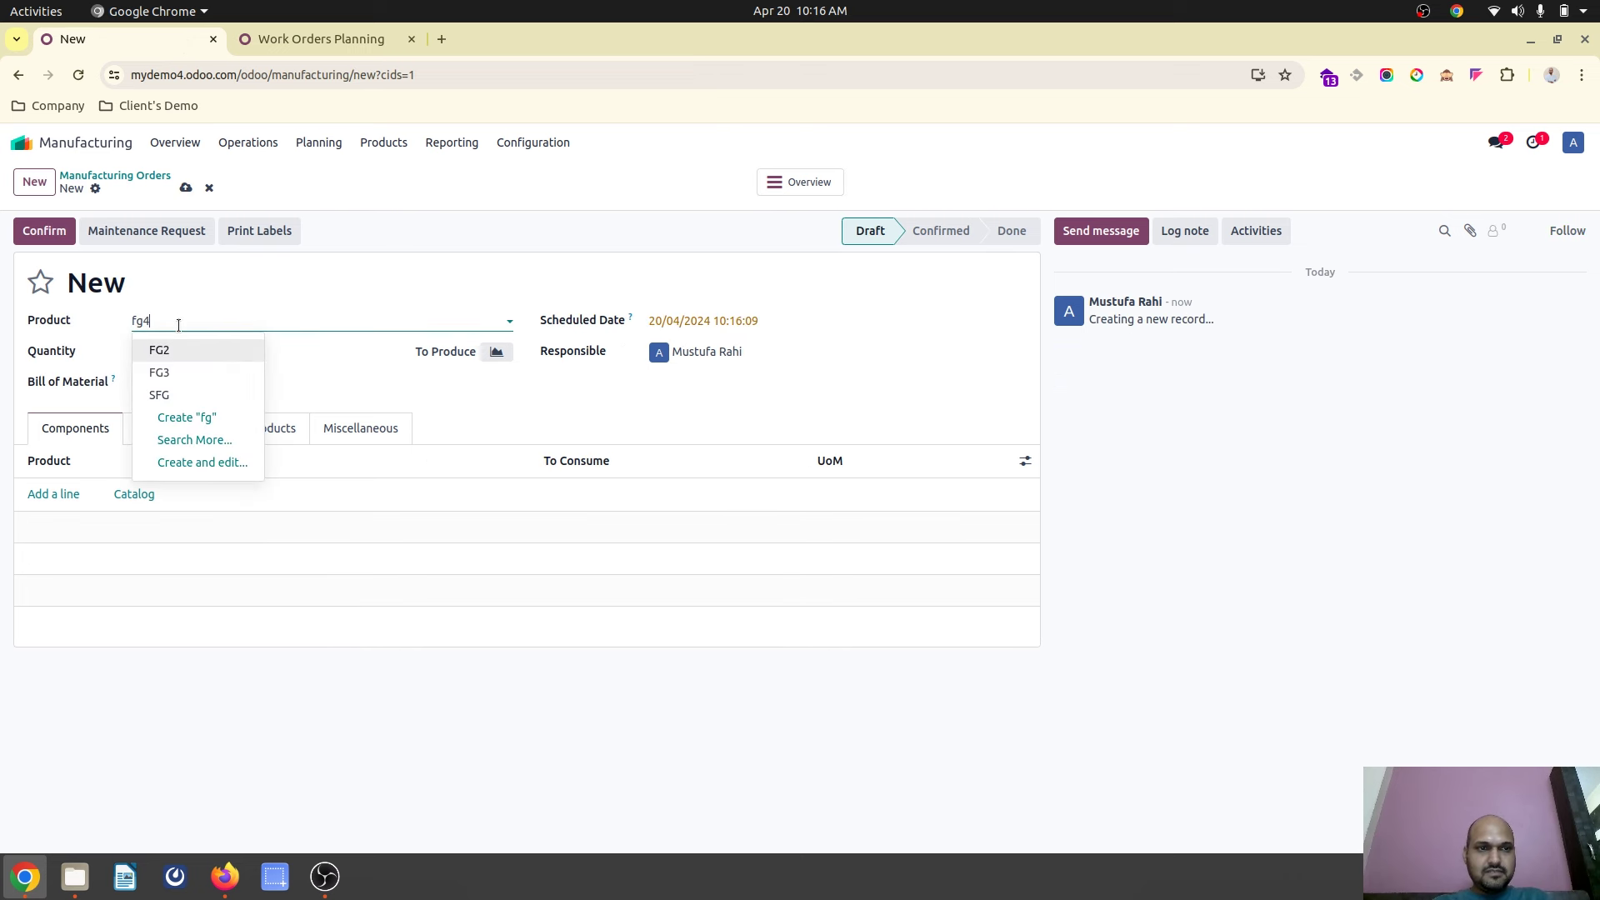
{"action": "left_click", "coordinate": [186, 372]}
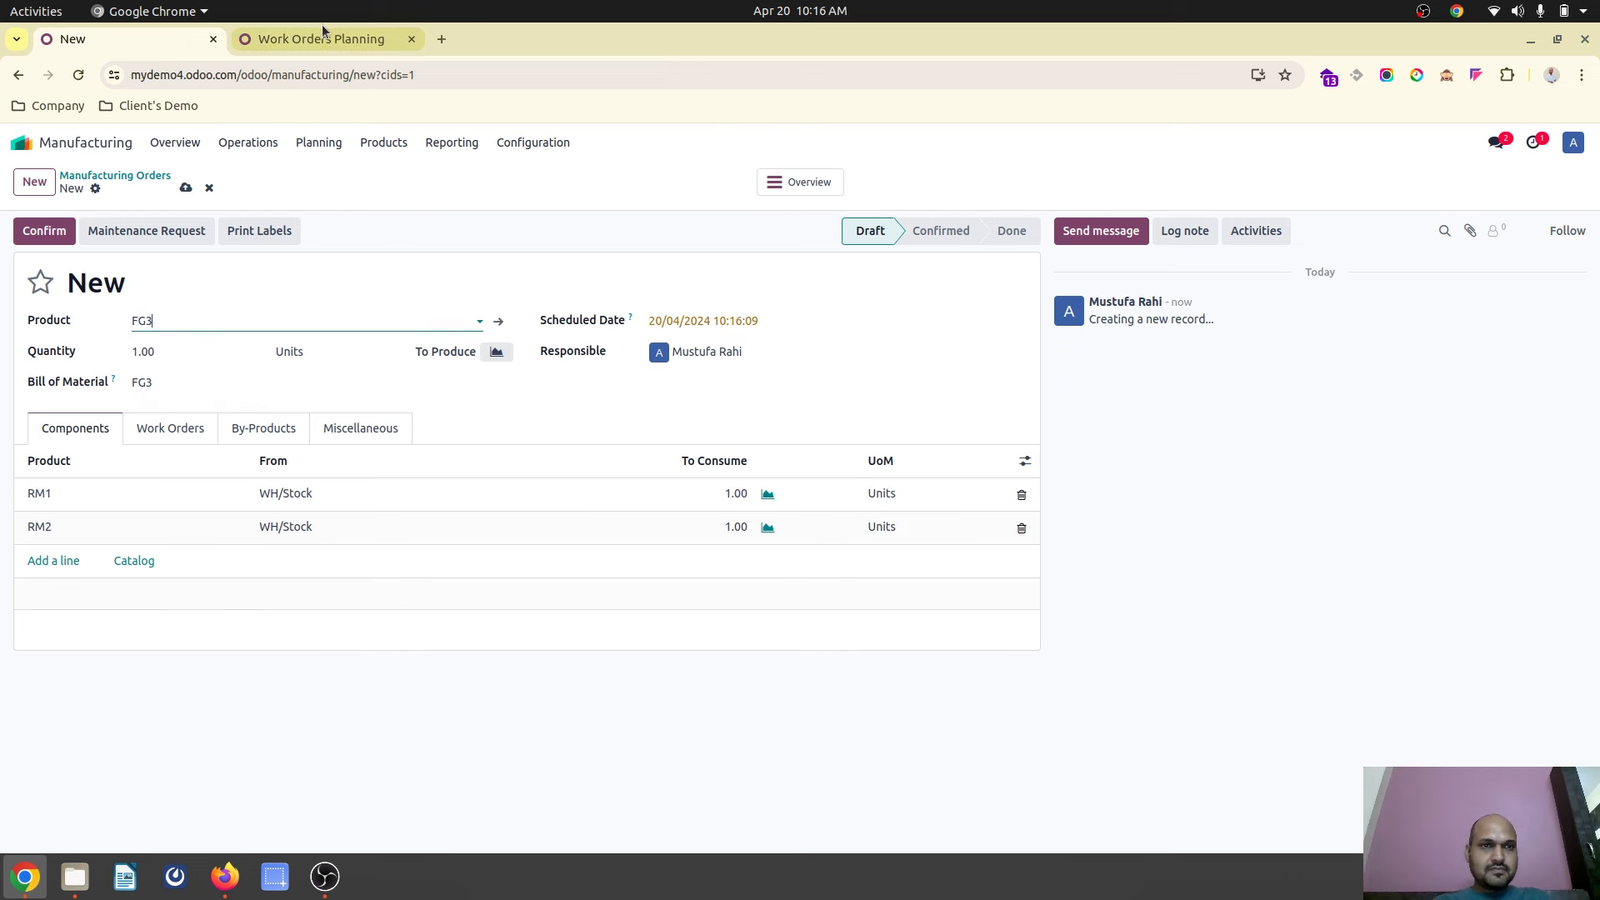
{"action": "left_click", "coordinate": [320, 39]}
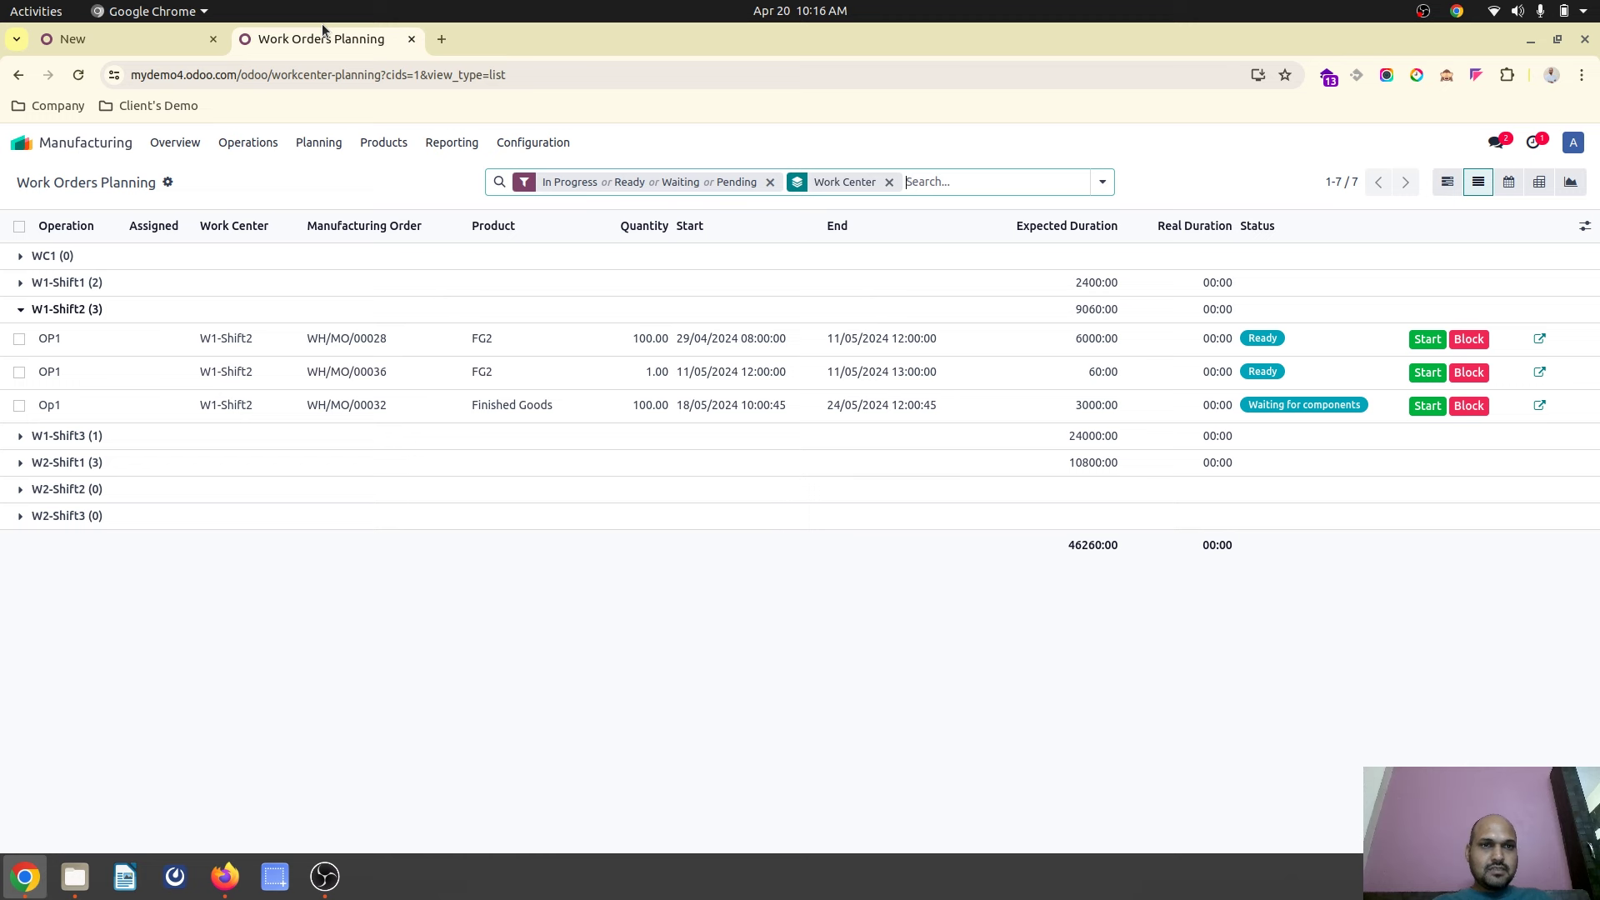
{"action": "left_click", "coordinate": [107, 436]}
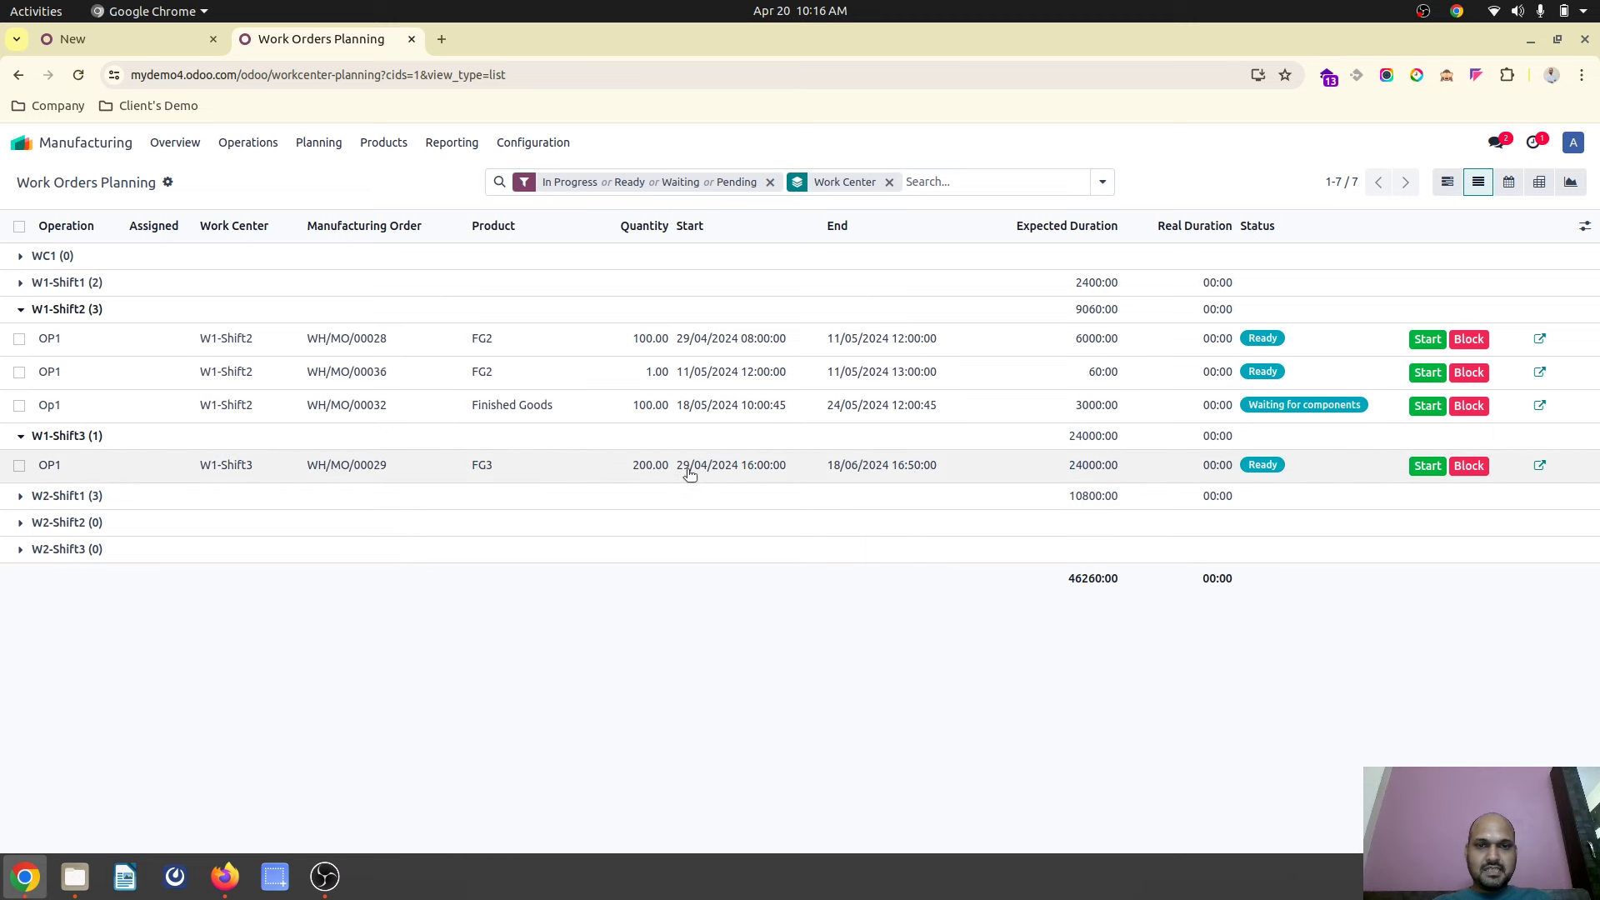
{"action": "left_click", "coordinate": [136, 40]}
Set scheduled date 10/05/2024 and quantity 50, then save, confirm and plan the order.
{"action": "left_click", "coordinate": [718, 320]}
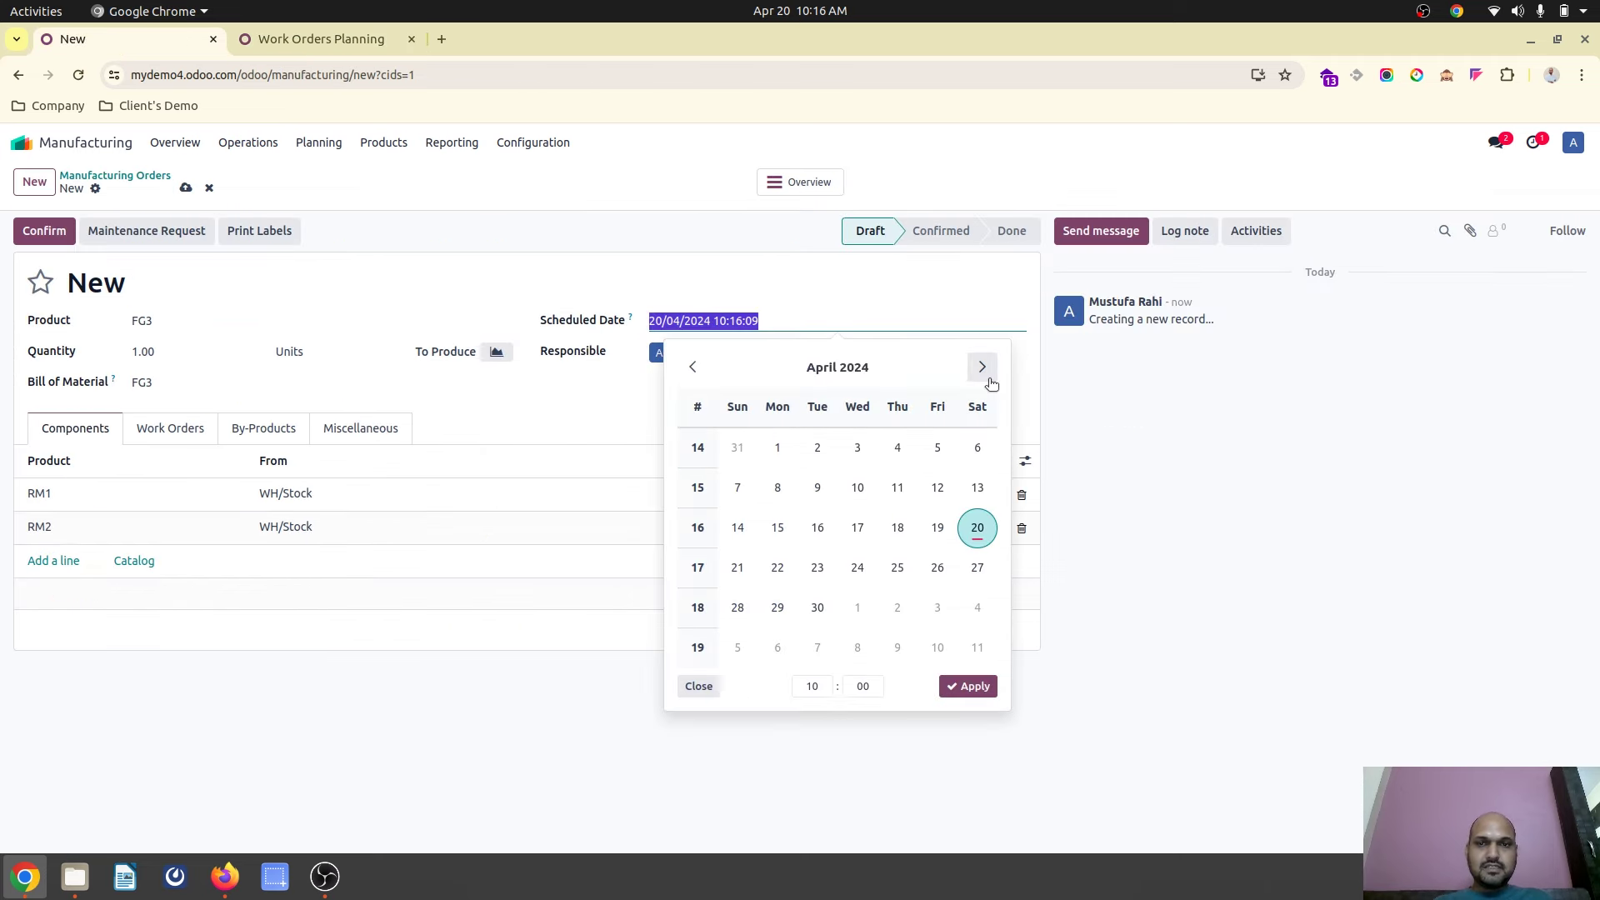
{"action": "left_click", "coordinate": [983, 367]}
{"action": "left_click", "coordinate": [940, 491]}
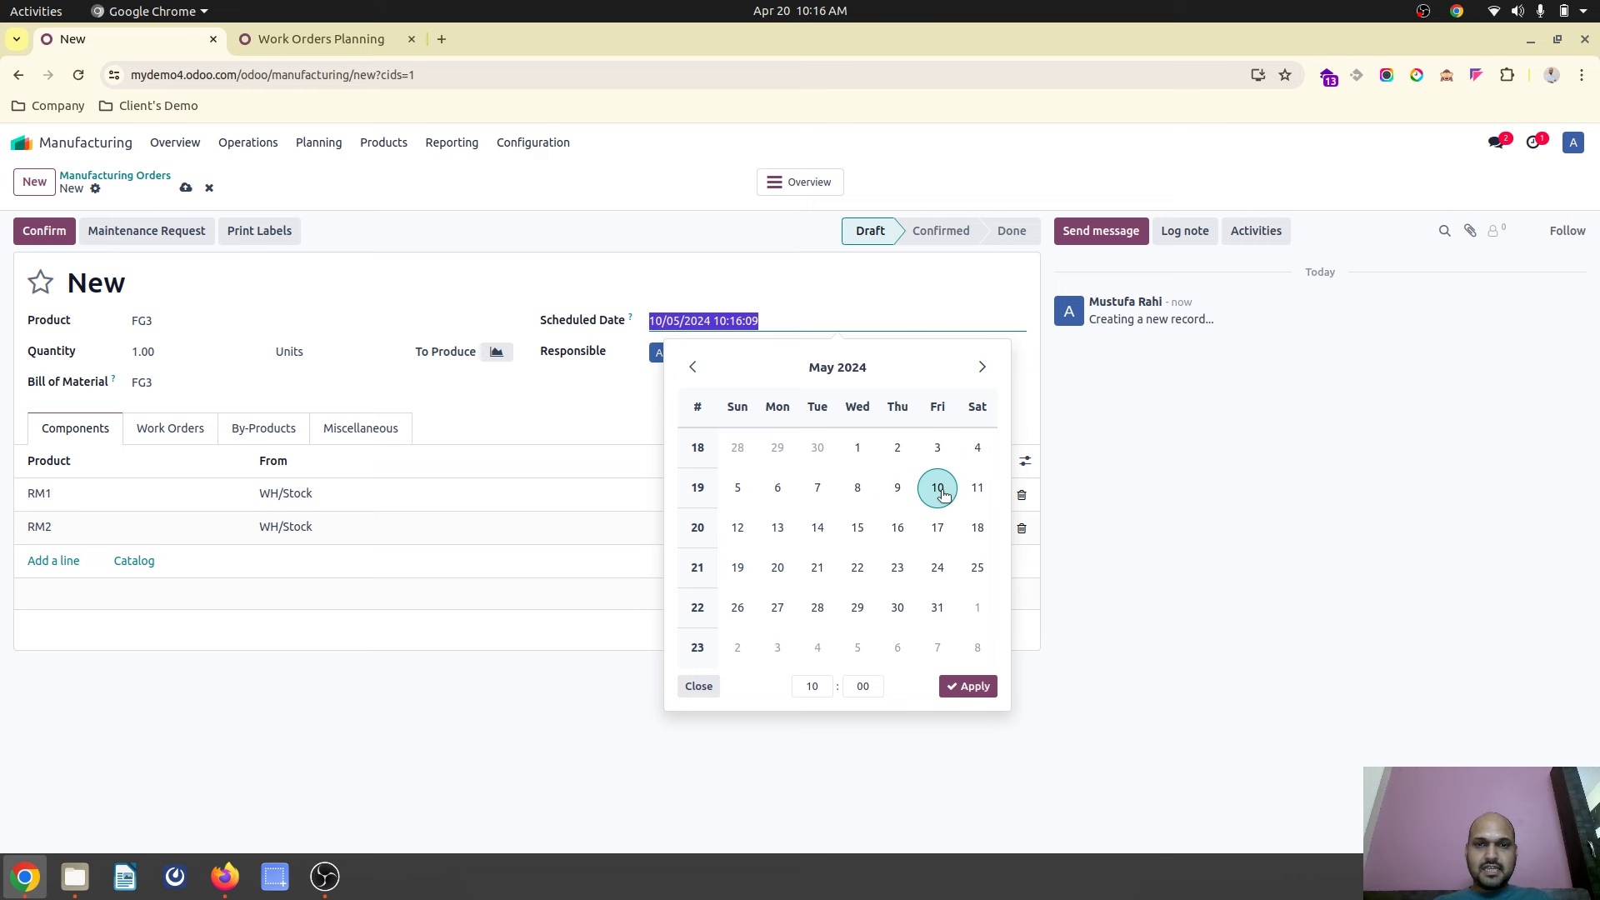
{"action": "left_click", "coordinate": [184, 350]}
{"action": "type", "text": "50"}
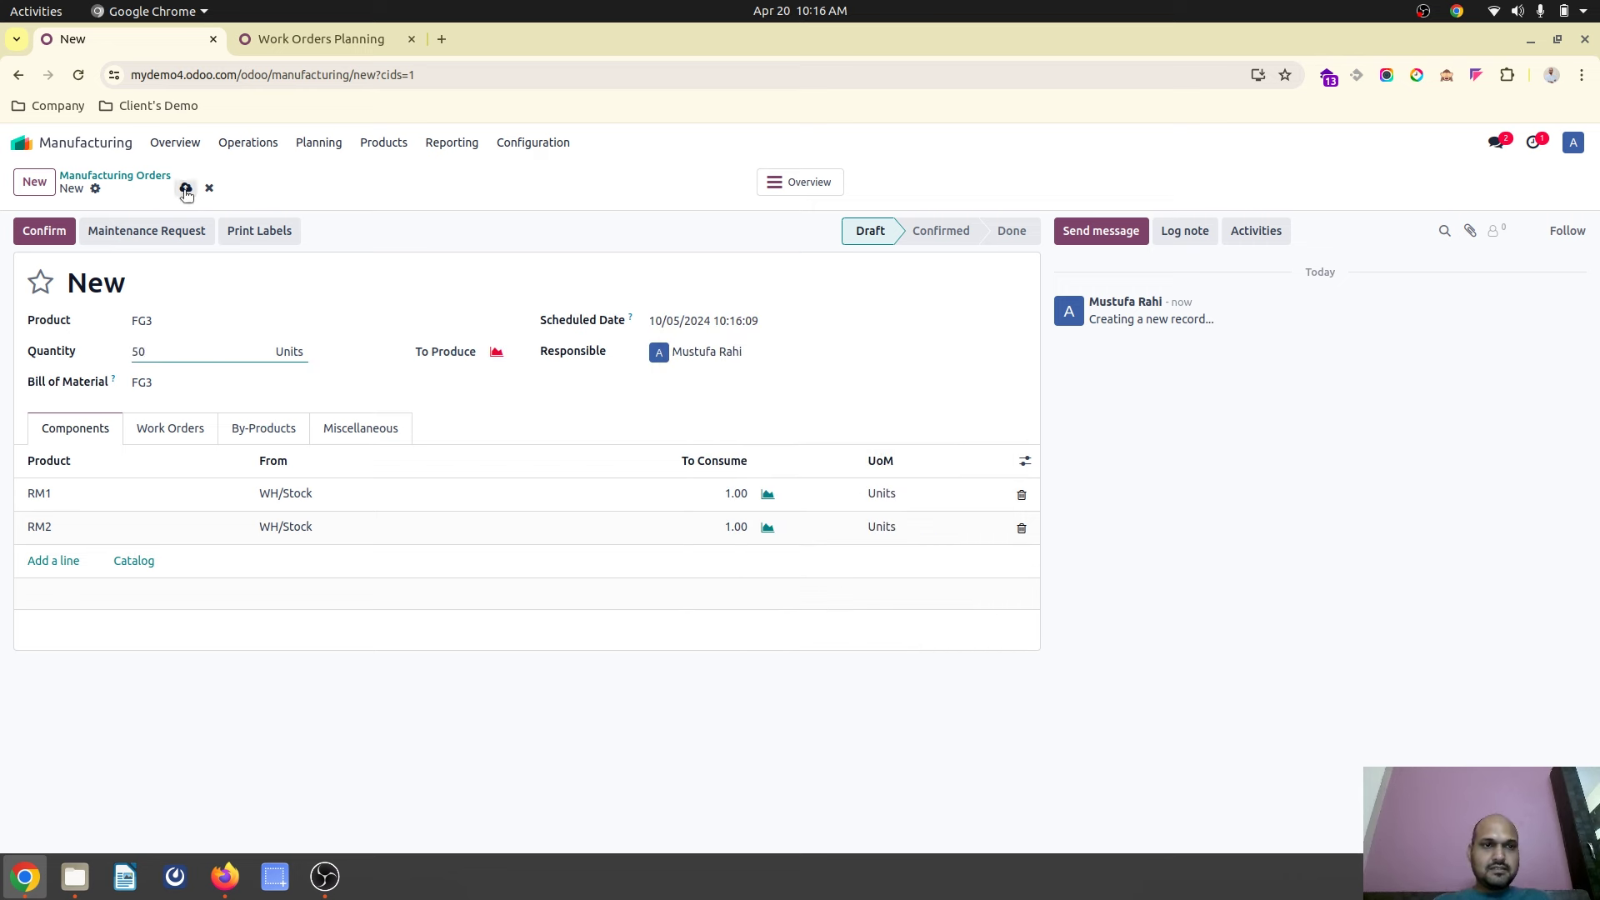
{"action": "left_click", "coordinate": [186, 189]}
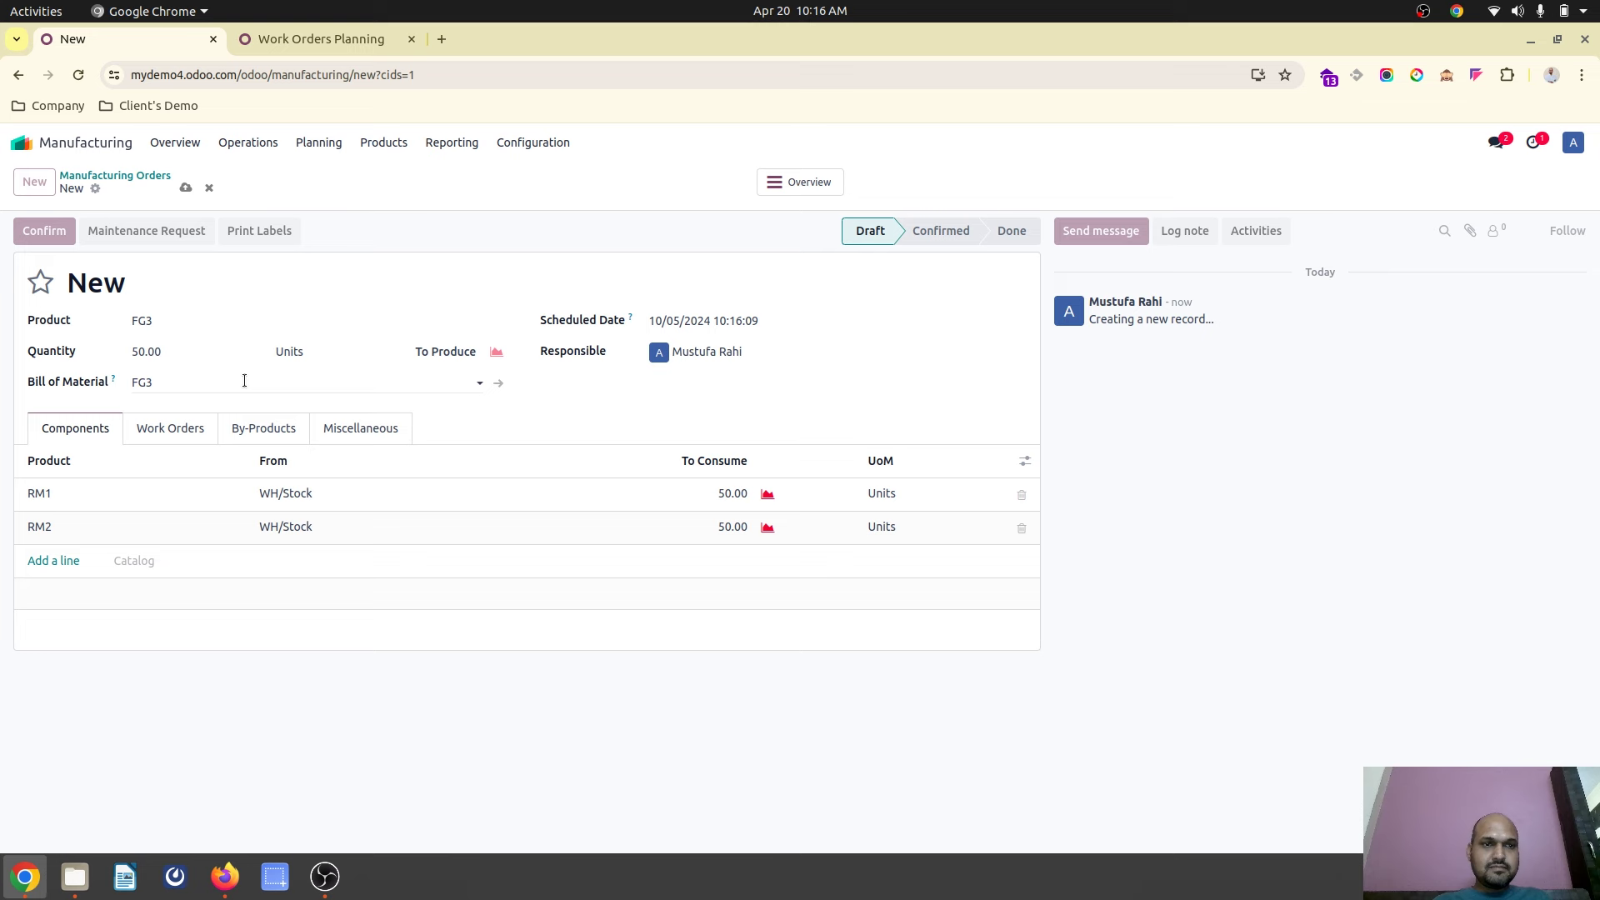
{"action": "left_click", "coordinate": [44, 230]}
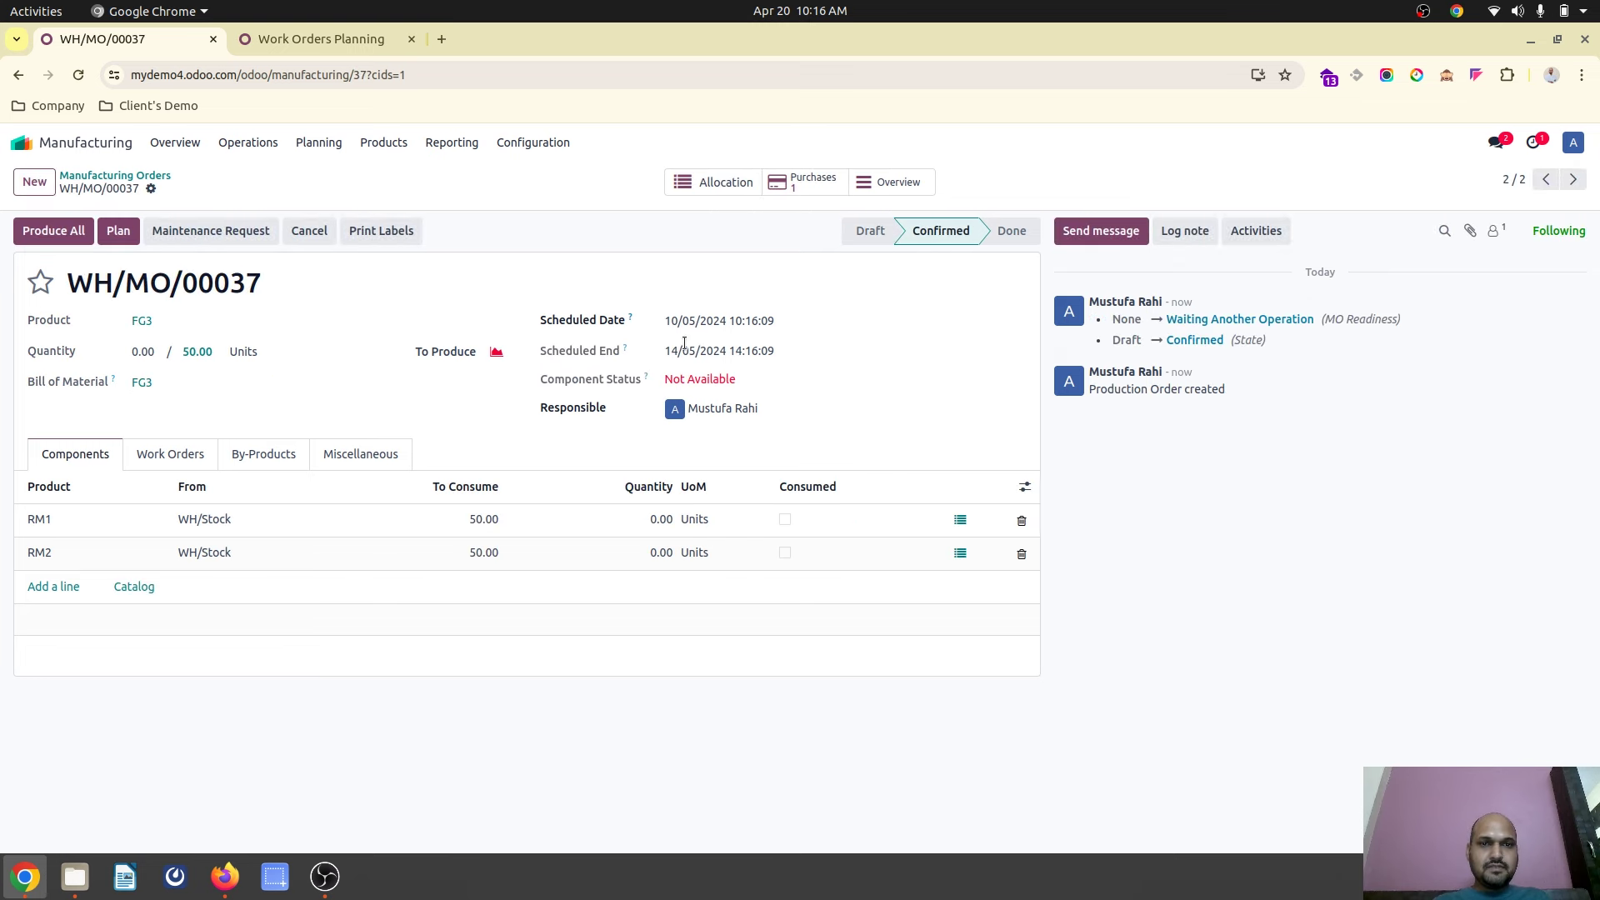
{"action": "left_click", "coordinate": [117, 232]}
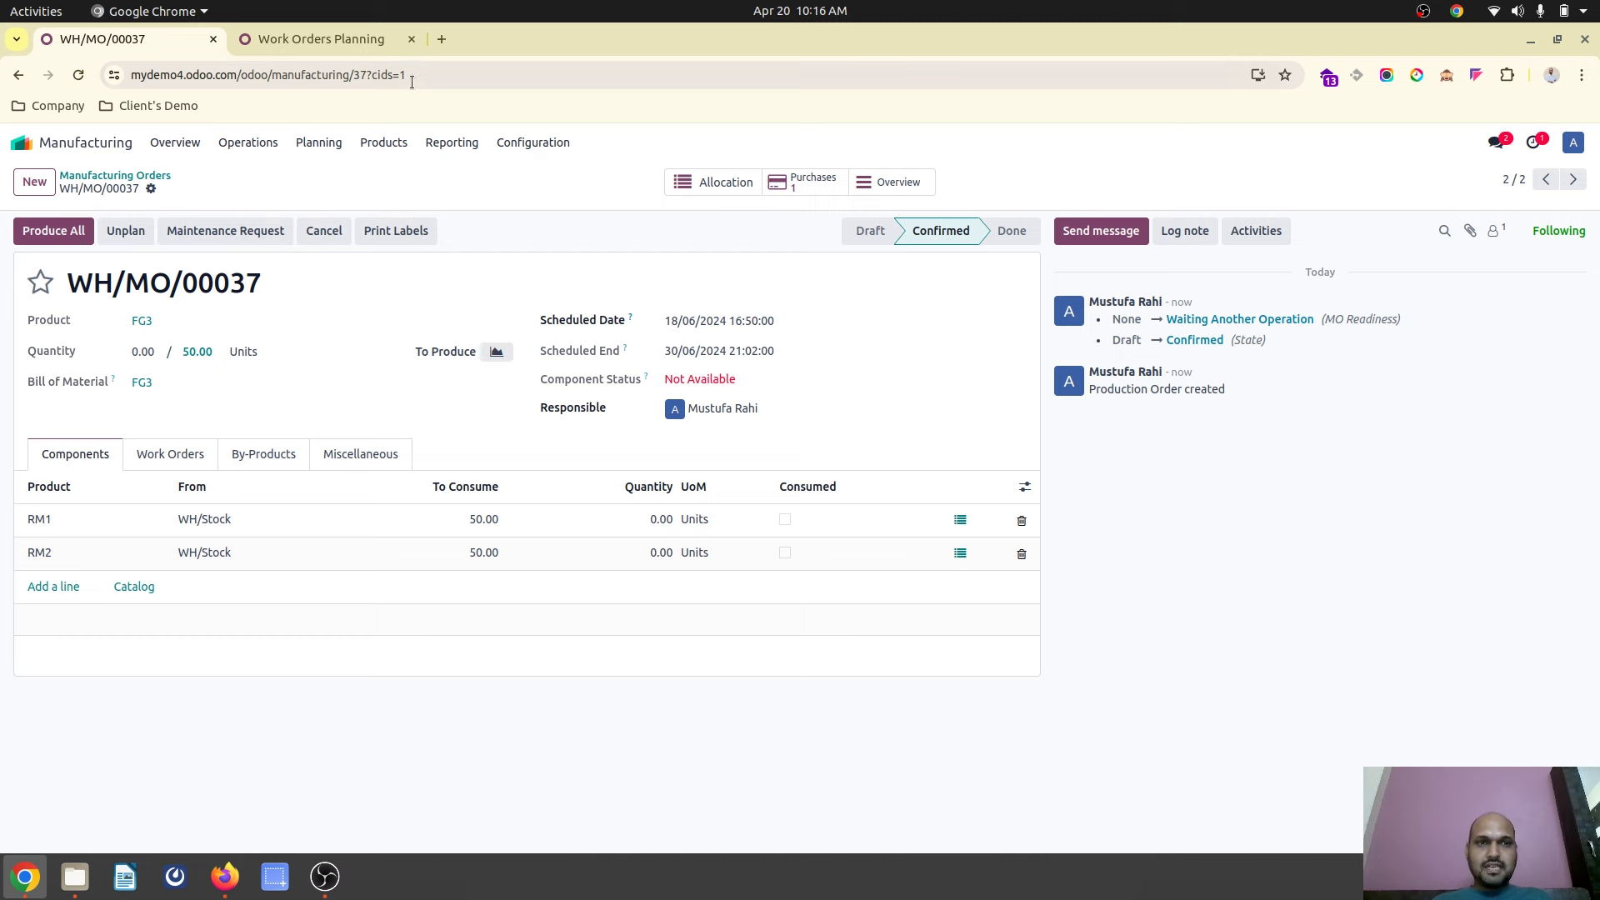
Refresh the planning list to see WH/MO/00037's OP1 on W1-Shift3 from 18/06/2024 16:50.
{"action": "left_click", "coordinate": [323, 39]}
{"action": "left_click", "coordinate": [933, 181]}
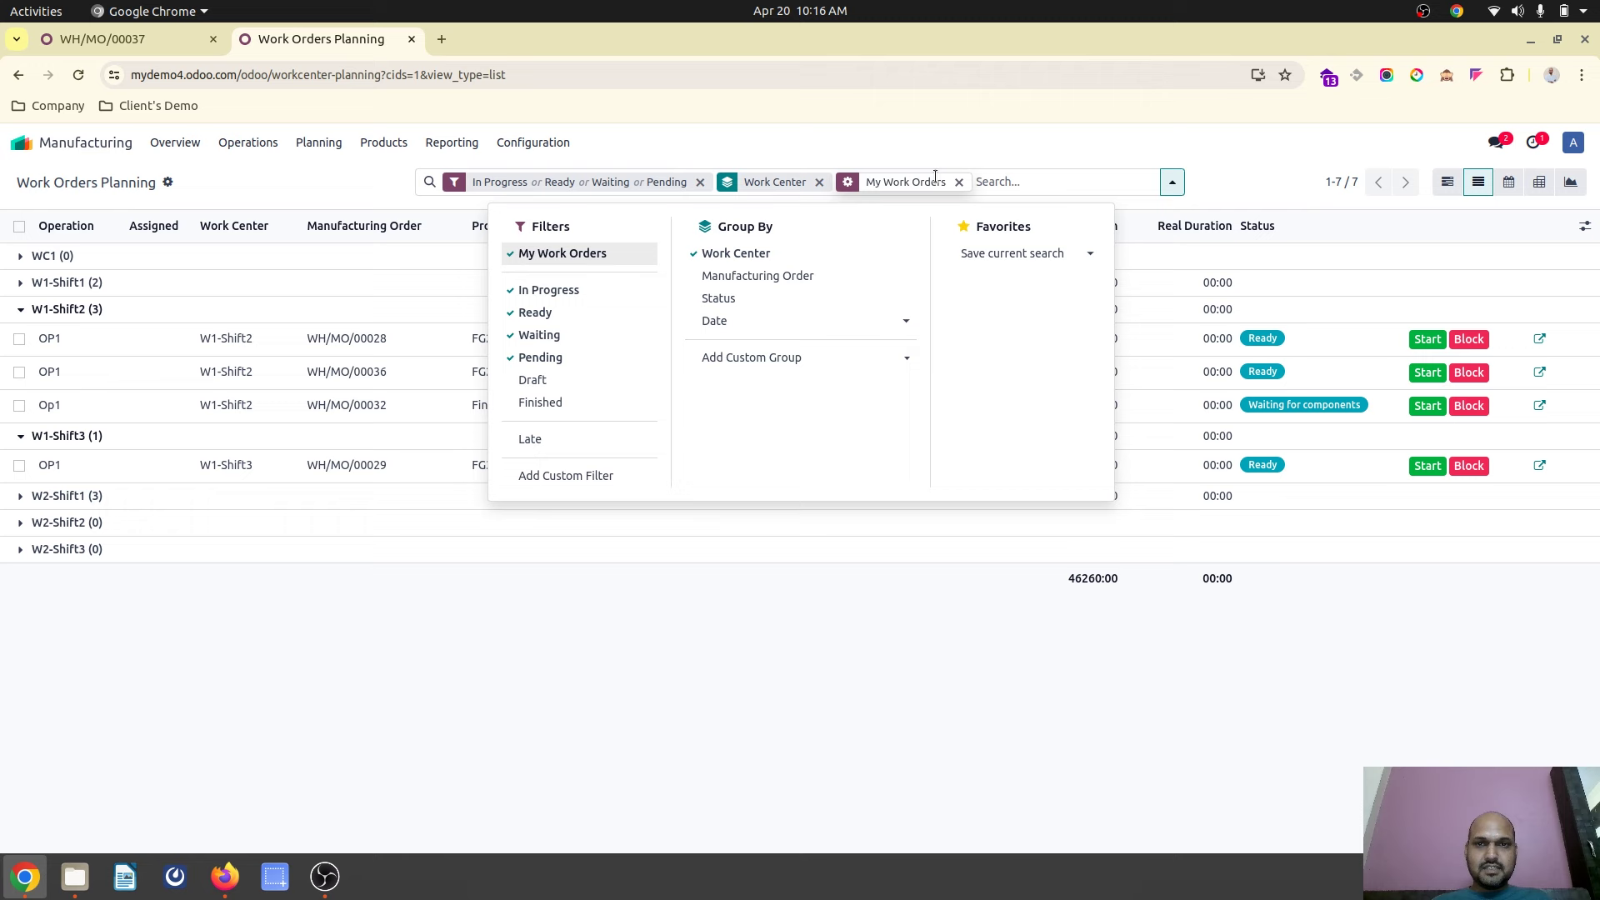
{"action": "key", "text": "Escape"}
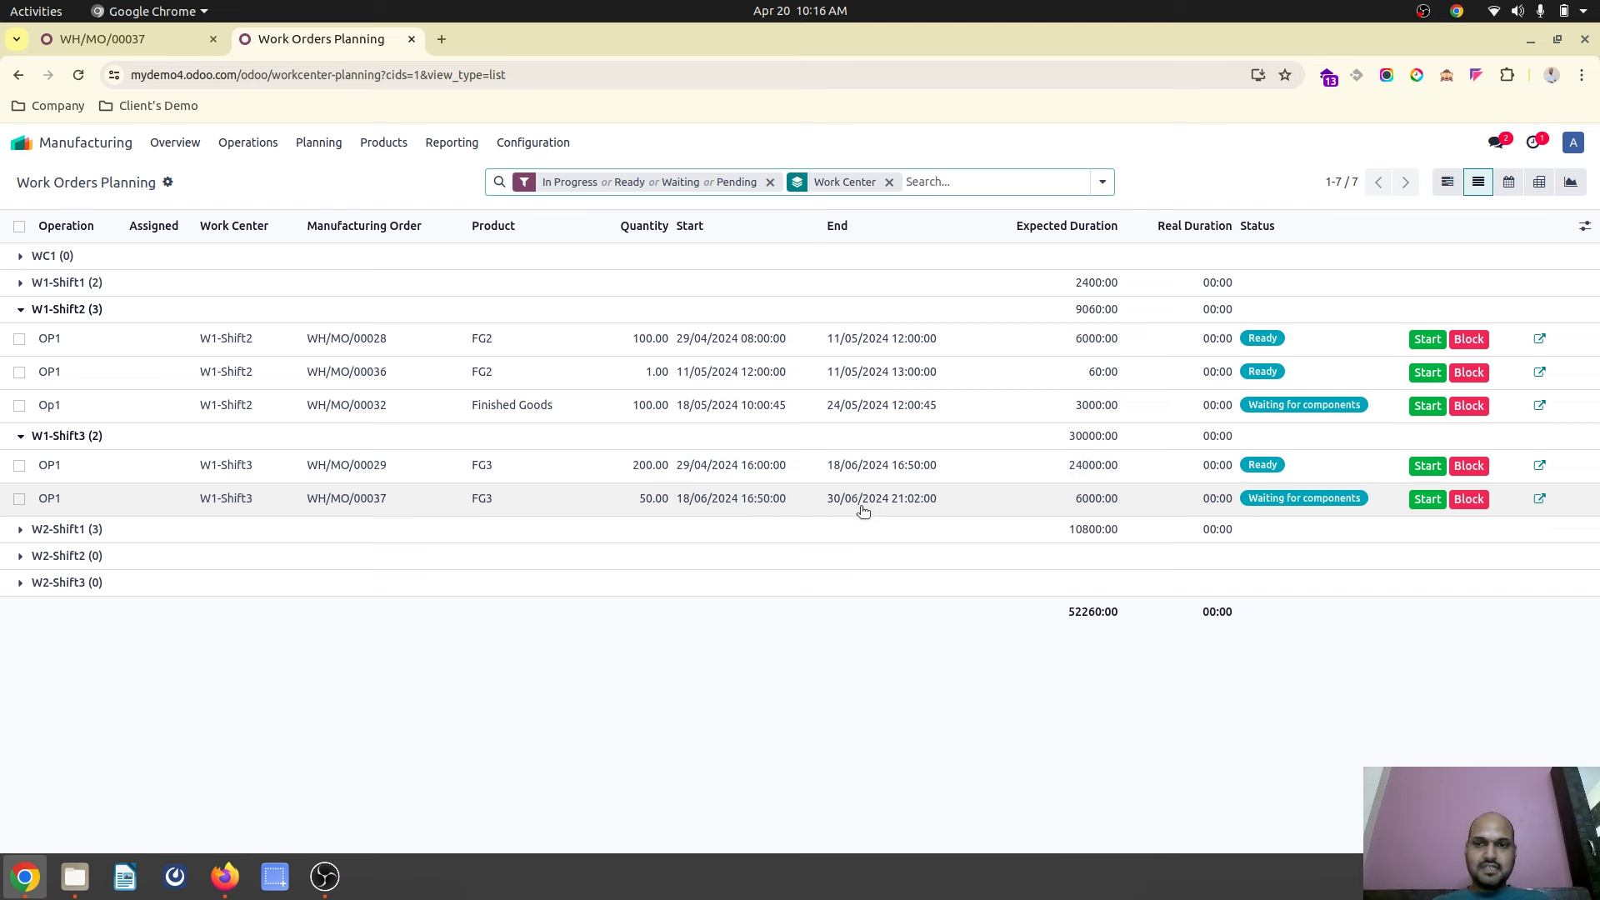
{"action": "left_click", "coordinate": [167, 40]}
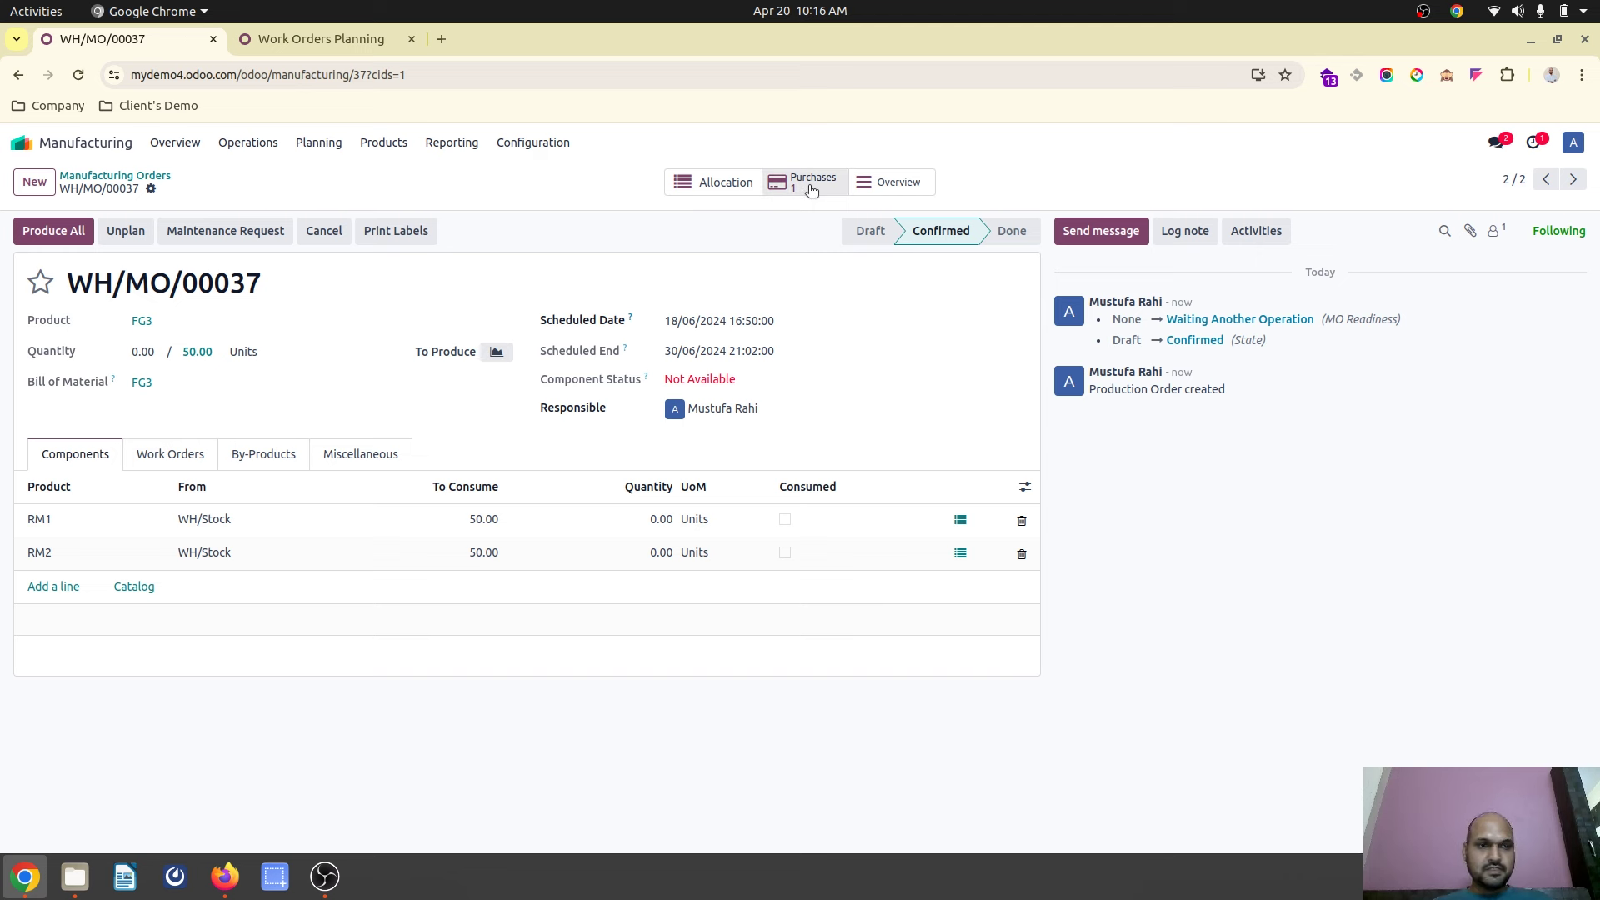
{"action": "left_click", "coordinate": [304, 37]}
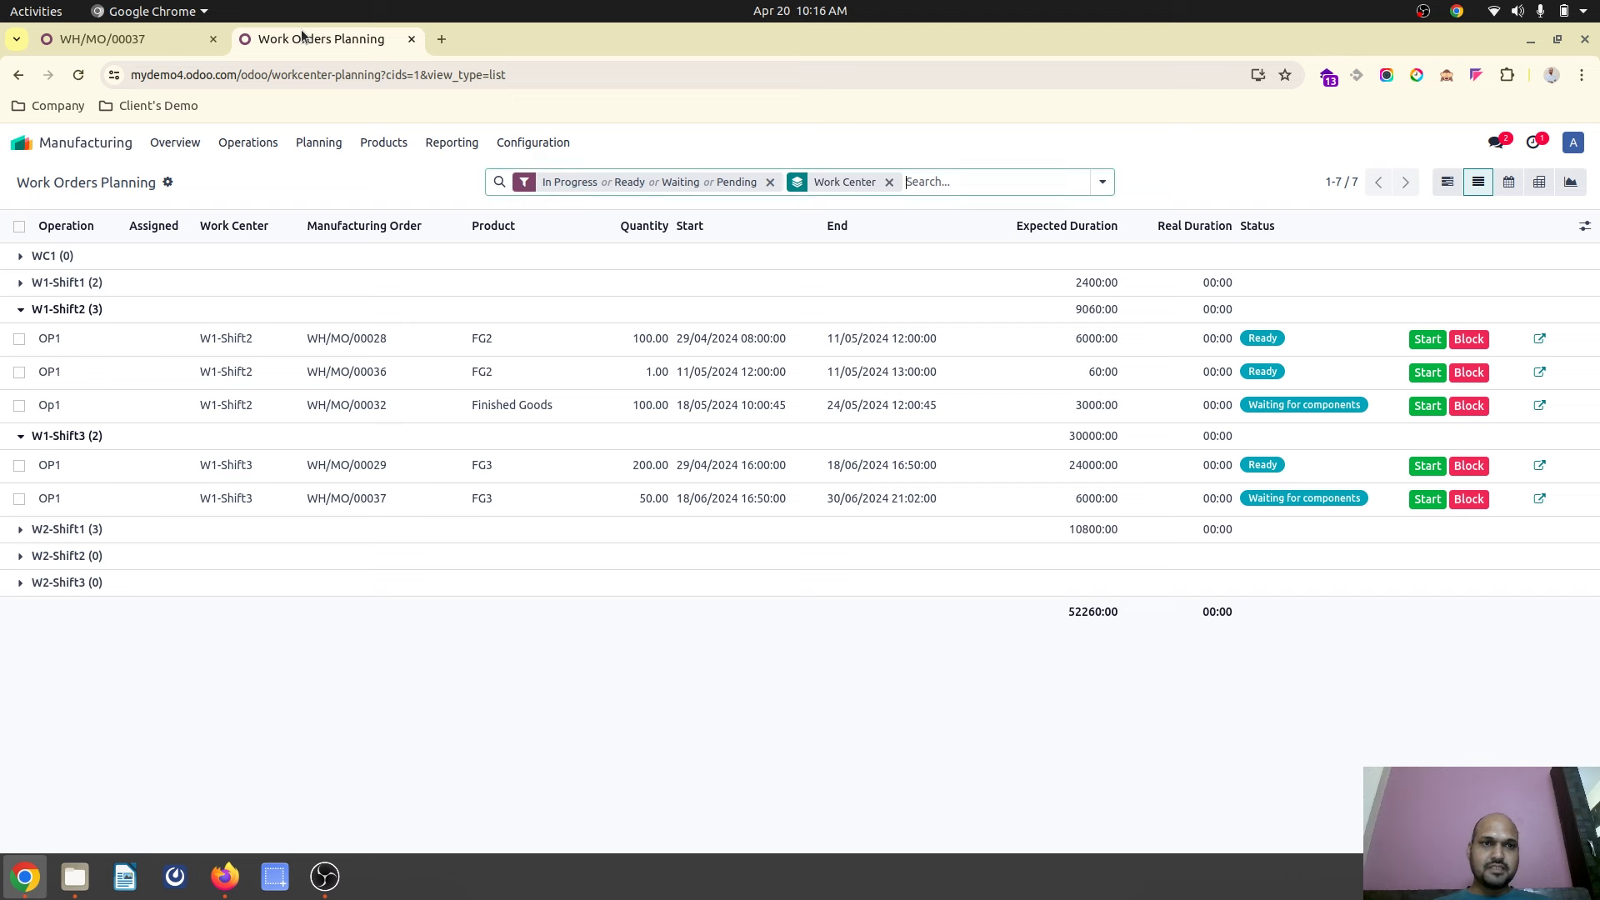